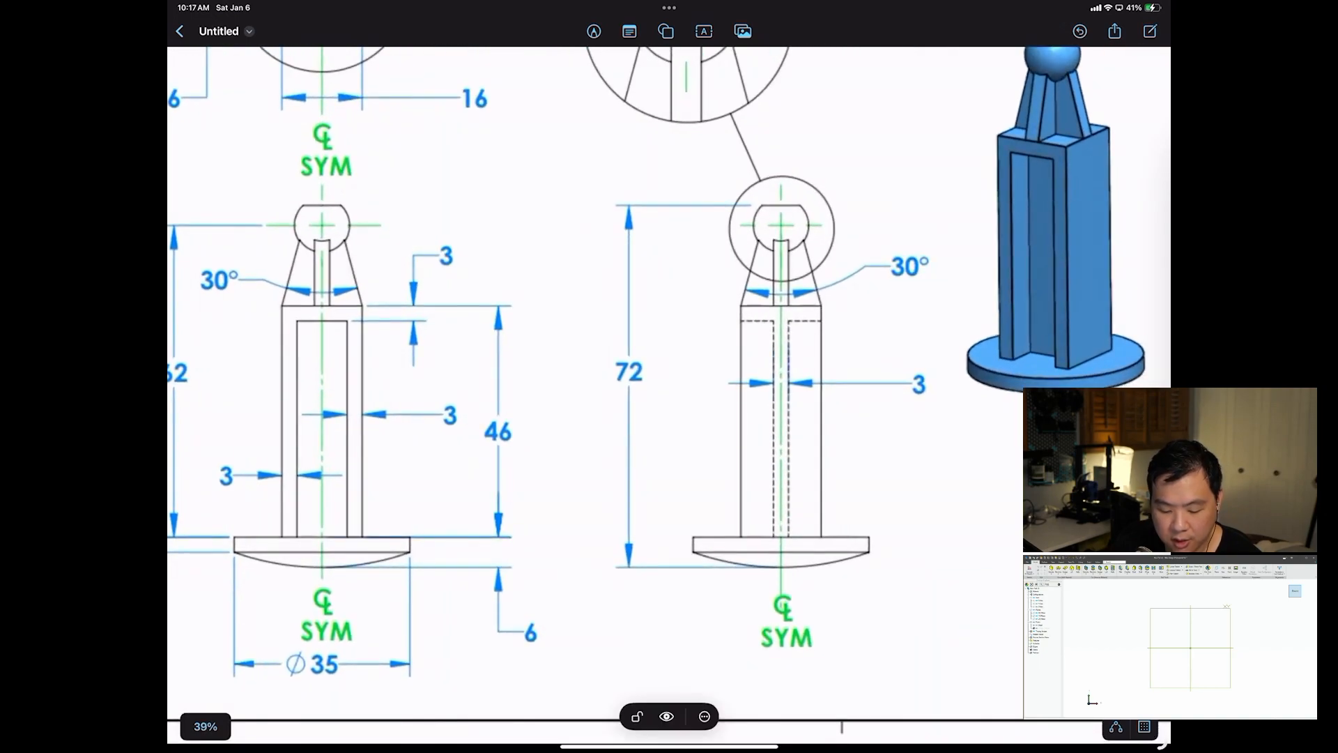
Circle the domed base in the side view, and outline the pillar and its inner slot in the front view with the red pen.
mouse_move(794, 515)
left_mouse_down()
mouse_move(774, 558)
mouse_move(742, 523)
left_mouse_up()
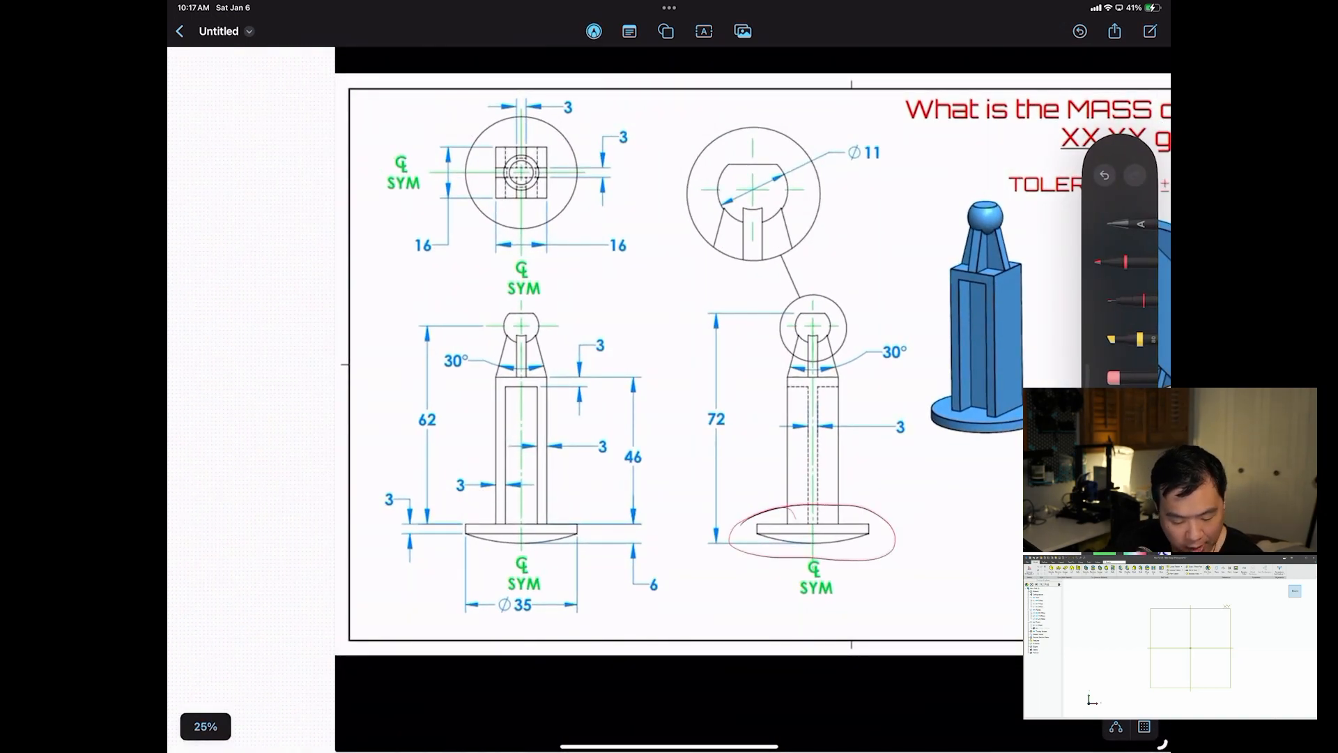
scroll(669, 391, "down", 1)
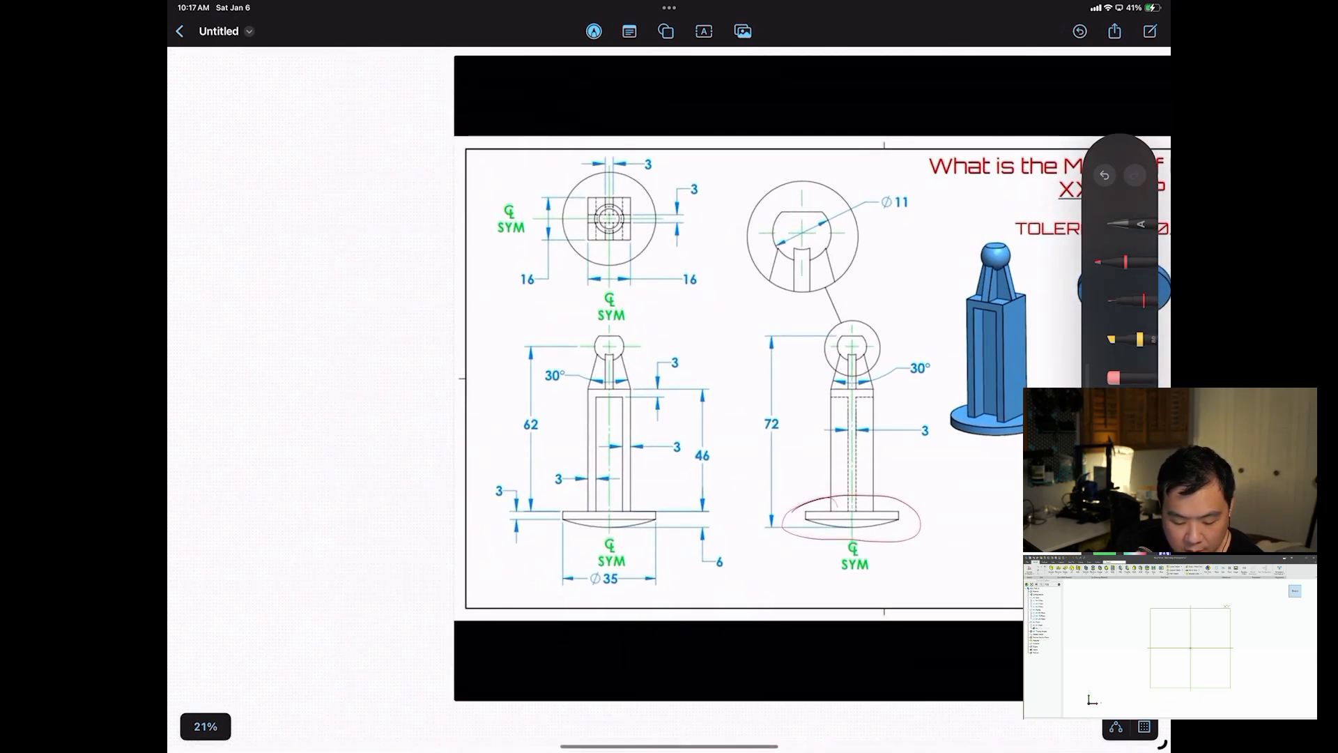
scroll(669, 391, "up", 2)
scroll(697, 390, "up", 3)
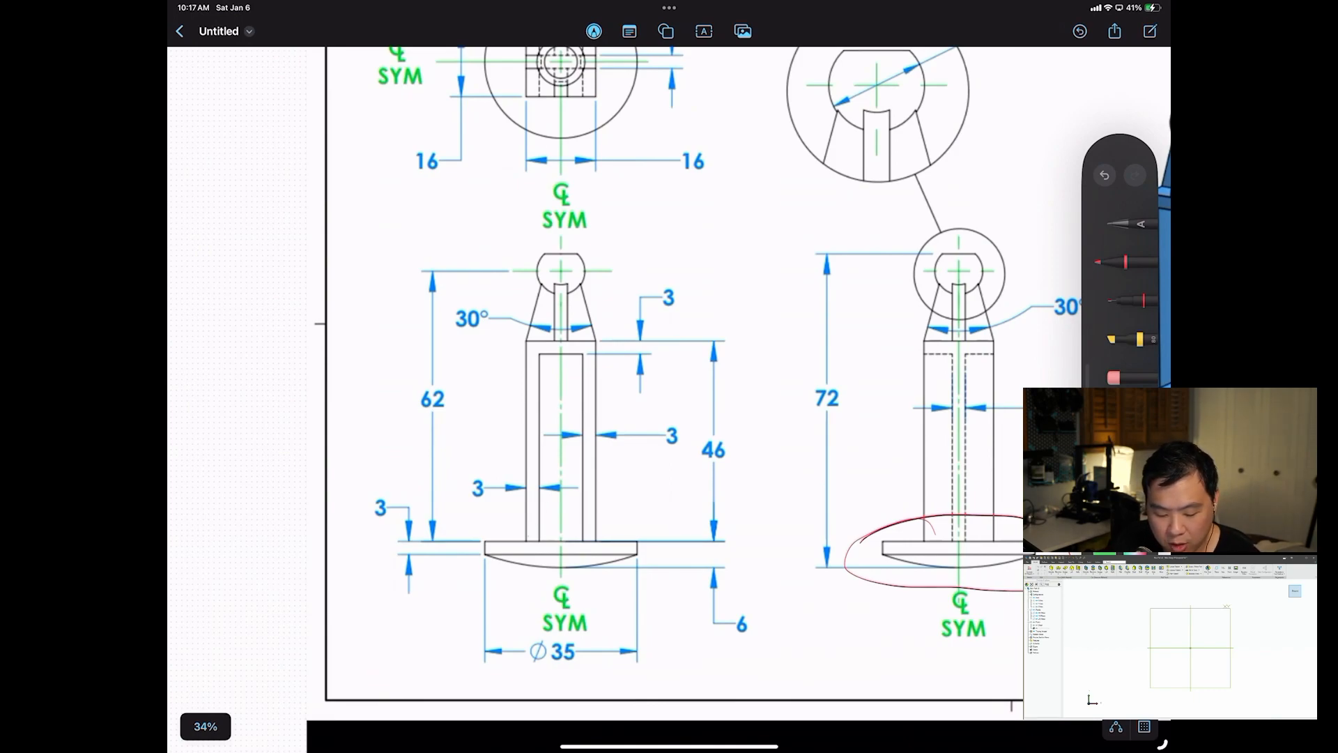
mouse_move(527, 541)
left_mouse_down()
mouse_move(532, 343)
mouse_move(595, 341)
mouse_move(608, 538)
left_mouse_up()
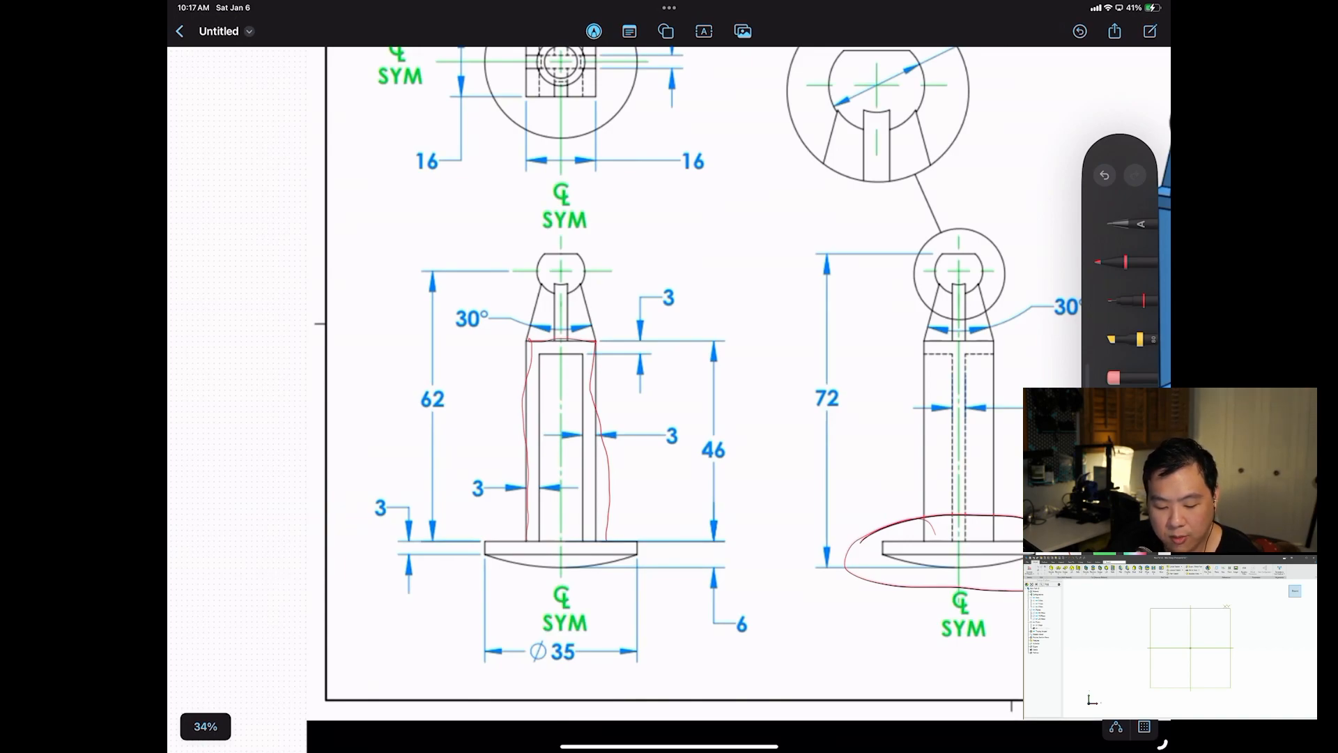
left_click_drag(542, 360, 538, 540)
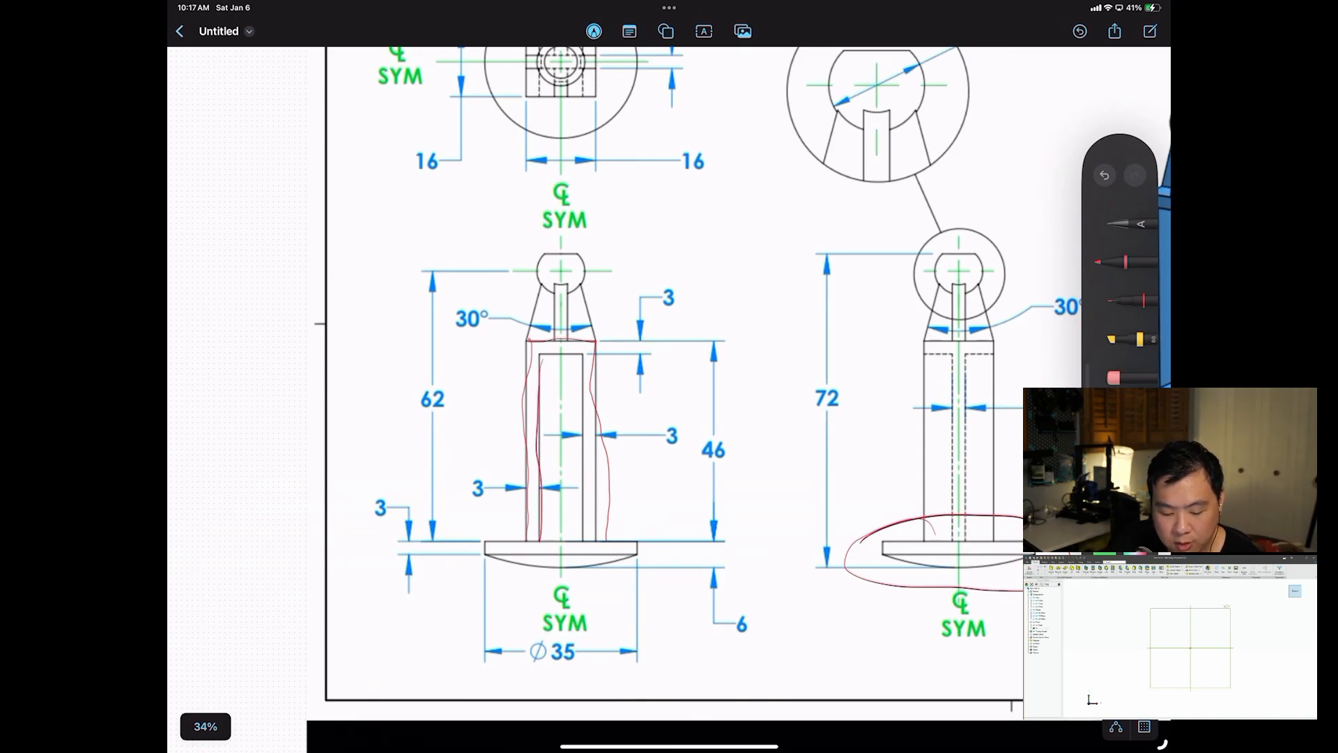
left_click_drag(585, 357, 596, 540)
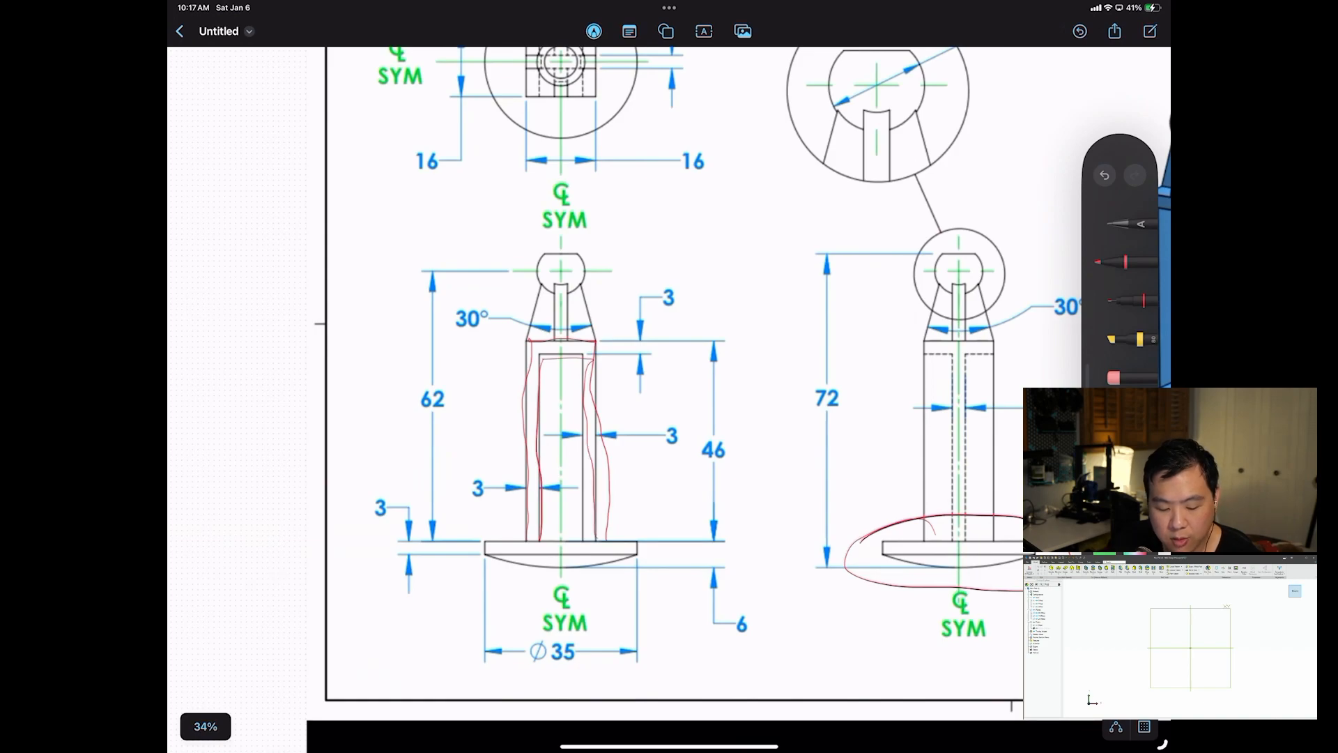
Mark the ball head and the narrow rib beneath it in the front view with the red pen.
scroll(669, 399, "up", 2)
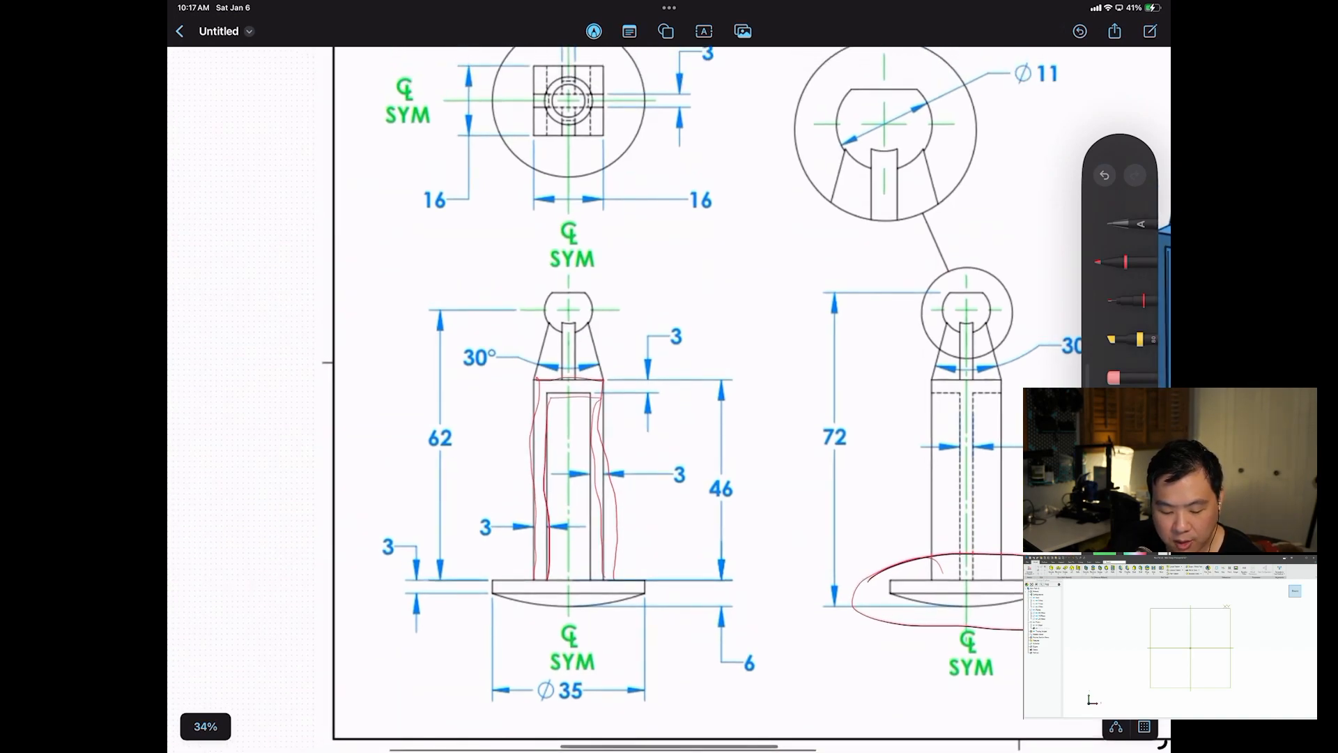
mouse_move(551, 286)
left_mouse_down()
mouse_move(592, 296)
mouse_move(535, 299)
left_mouse_up()
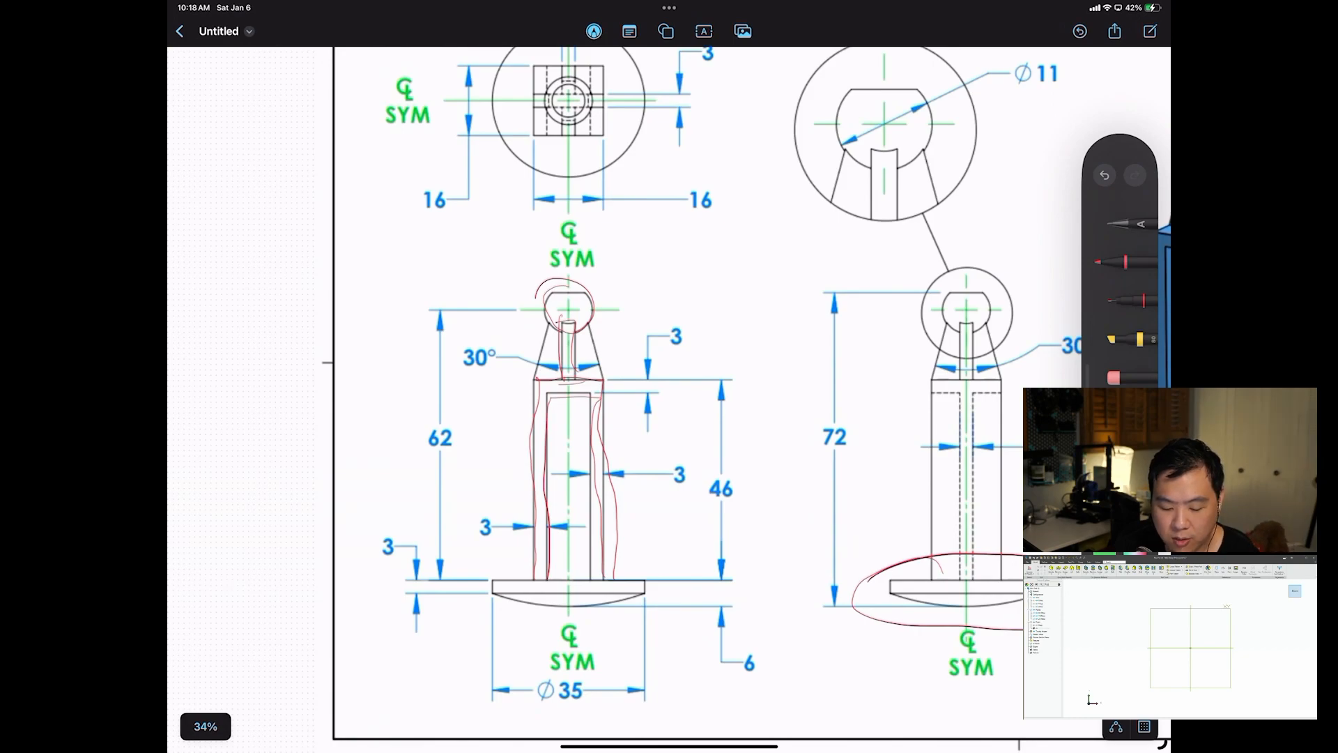
left_click_drag(554, 301, 589, 319)
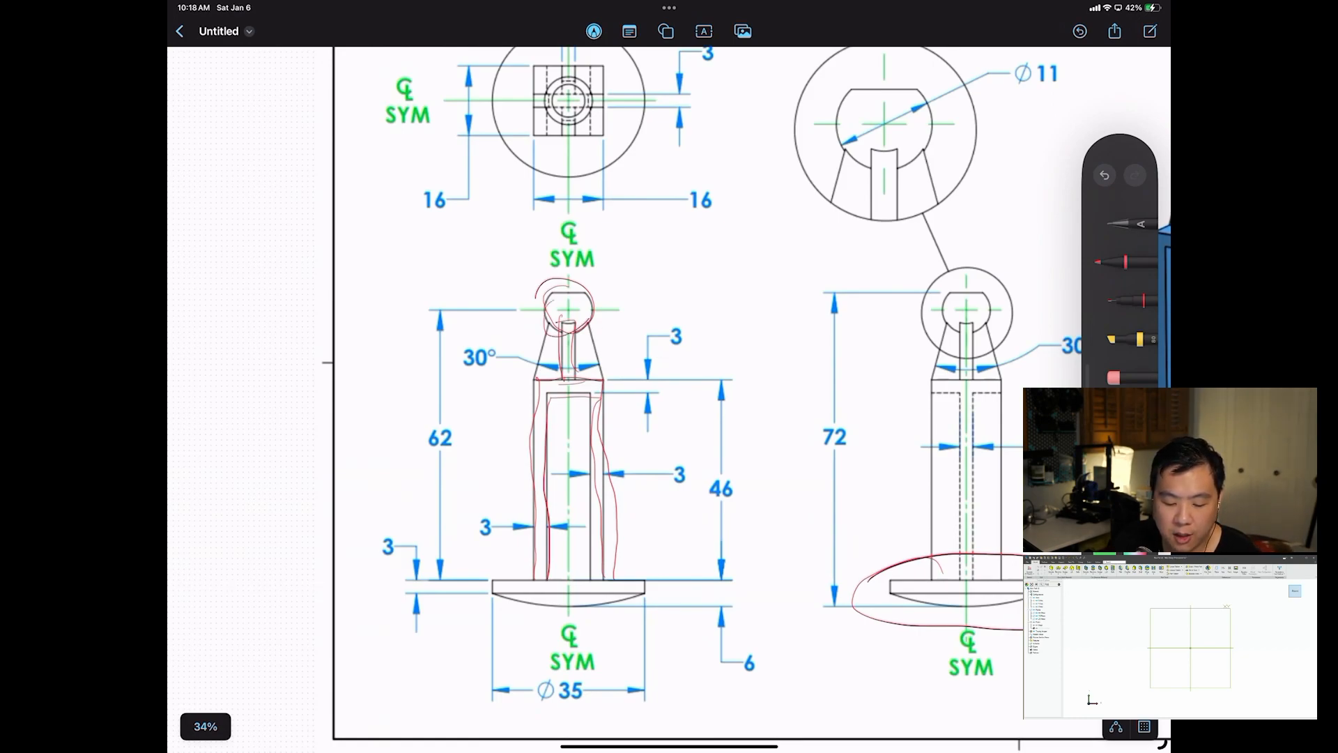
left_click_drag(473, 315, 666, 321)
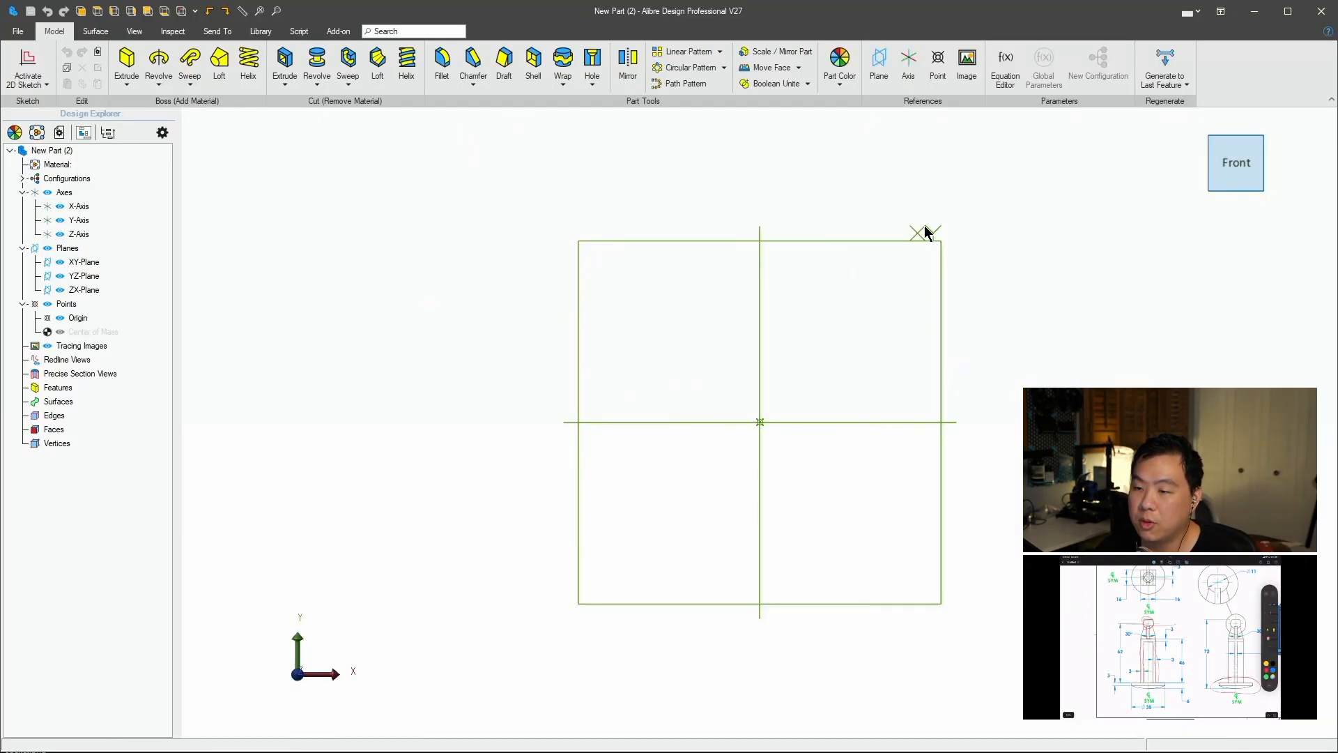
In Alibre Design, sketch a 35 mm diameter circle centred on the origin on the ZX plane.
middle_click_drag(1037, 271, 1040, 283)
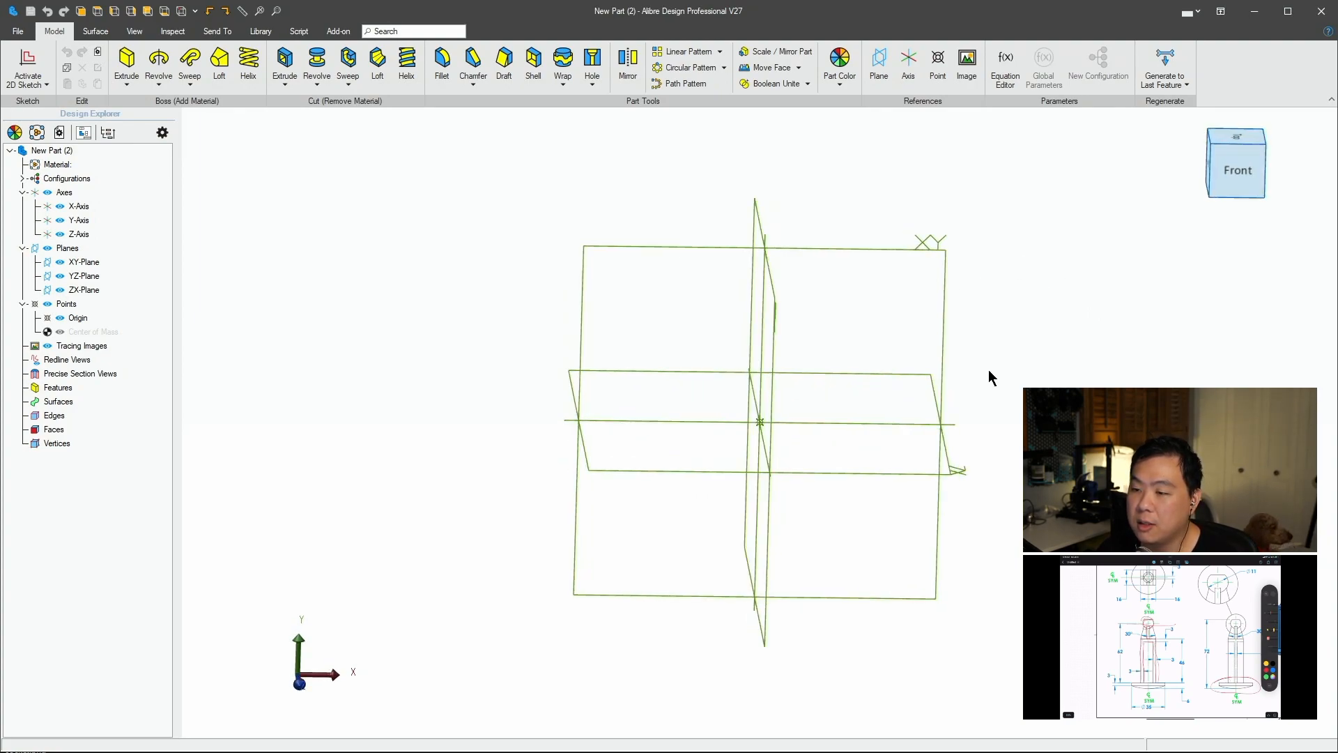
middle_click_drag(992, 376, 997, 400)
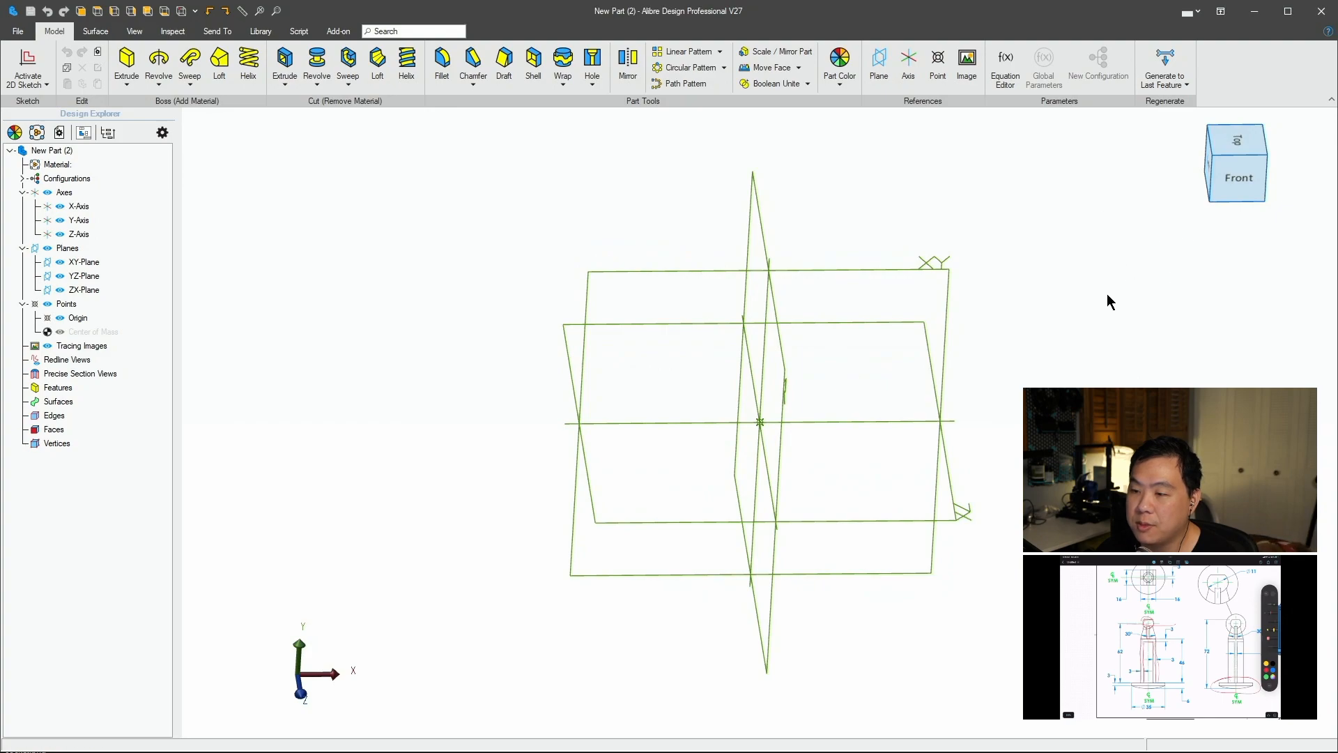
left_click(937, 517)
key("s")
left_click(944, 522)
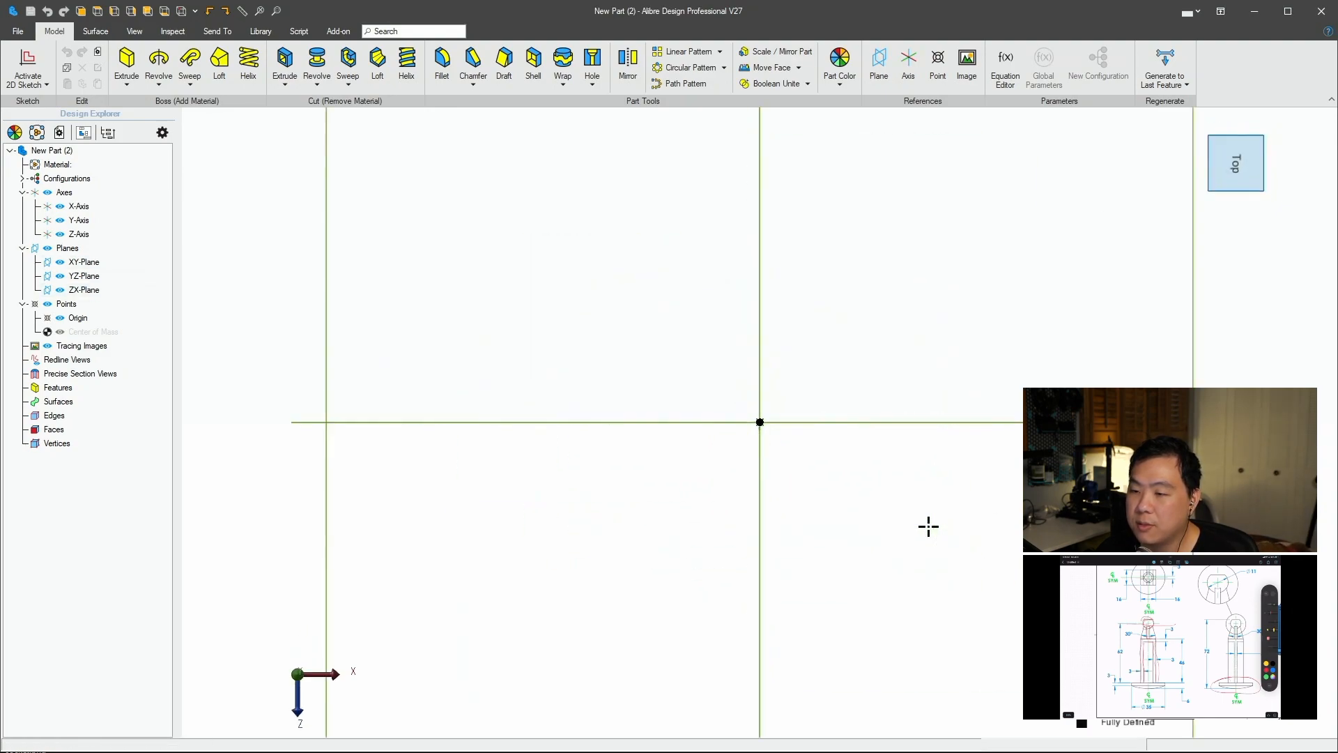
key("c")
left_click(761, 423)
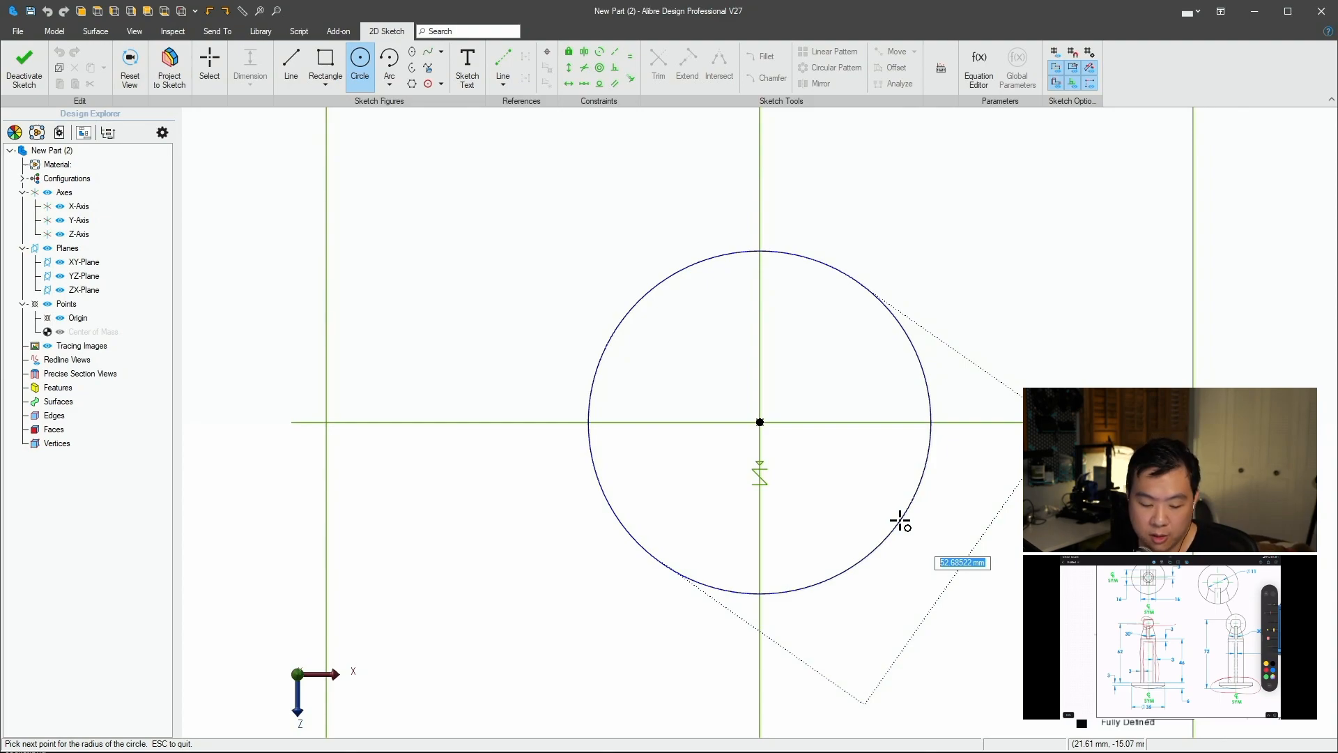
type("35")
key("Return")
Extrude the circle along its normal by 3 mm to form the base disc.
mouse_move(909, 335)
middle_mouse_down()
mouse_move(662, 308)
mouse_move(646, 317)
middle_mouse_up()
key("e")
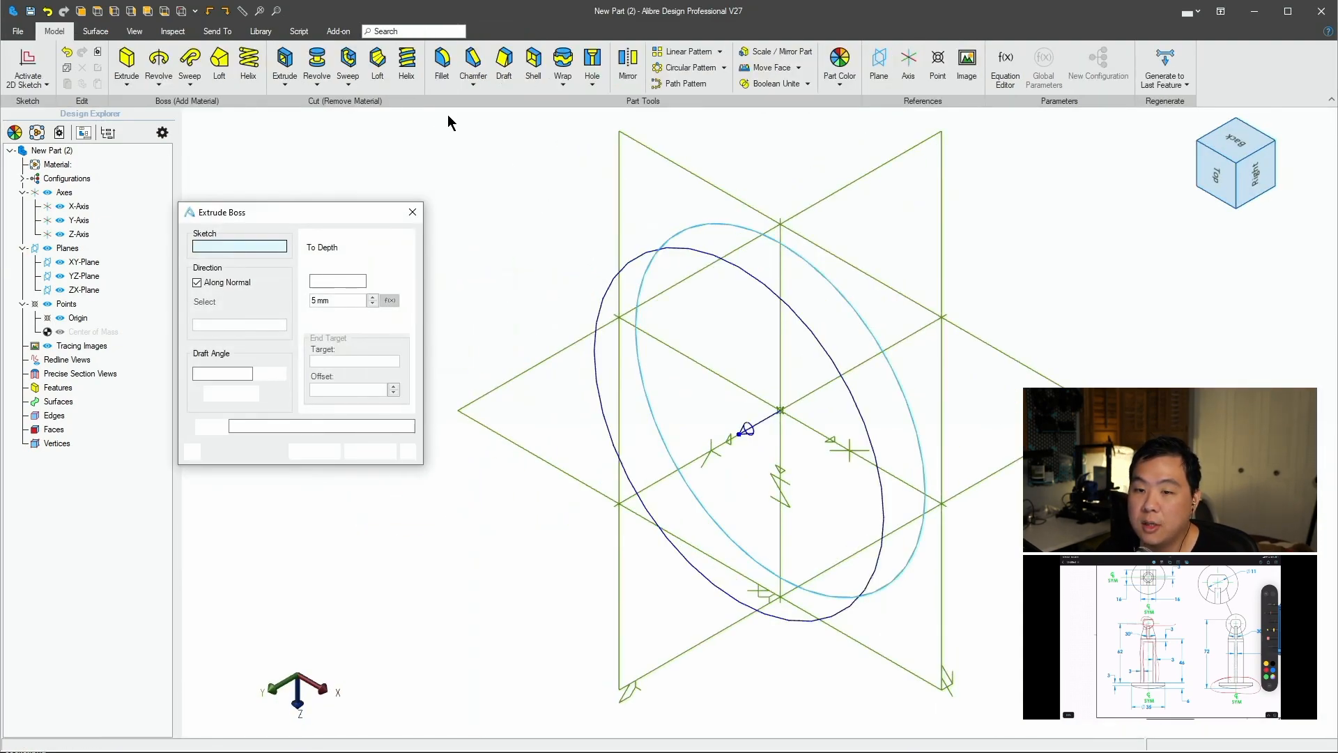
left_click_drag(344, 283, 228, 290)
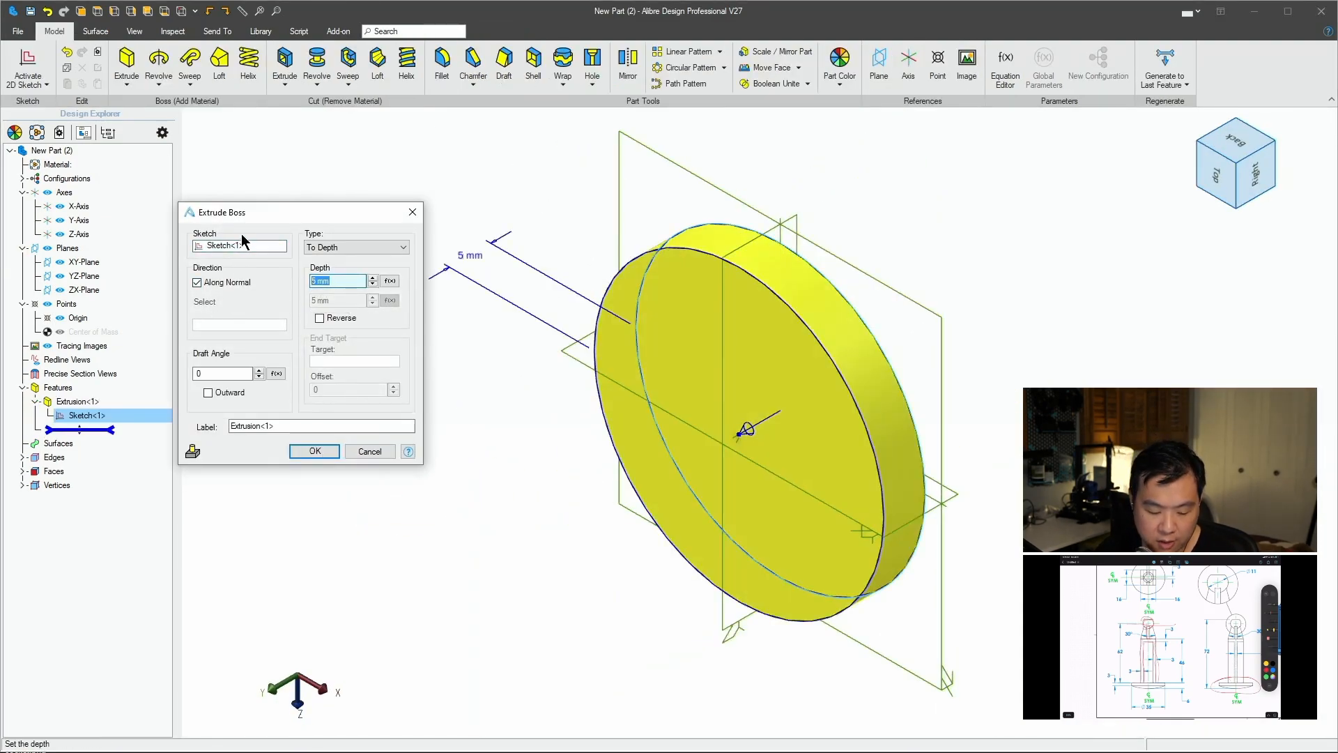
left_click(325, 455)
Start a sketch on the XY plane and project the disc's cylindrical face into it as reference figures.
right_click_drag(997, 275, 1012, 204)
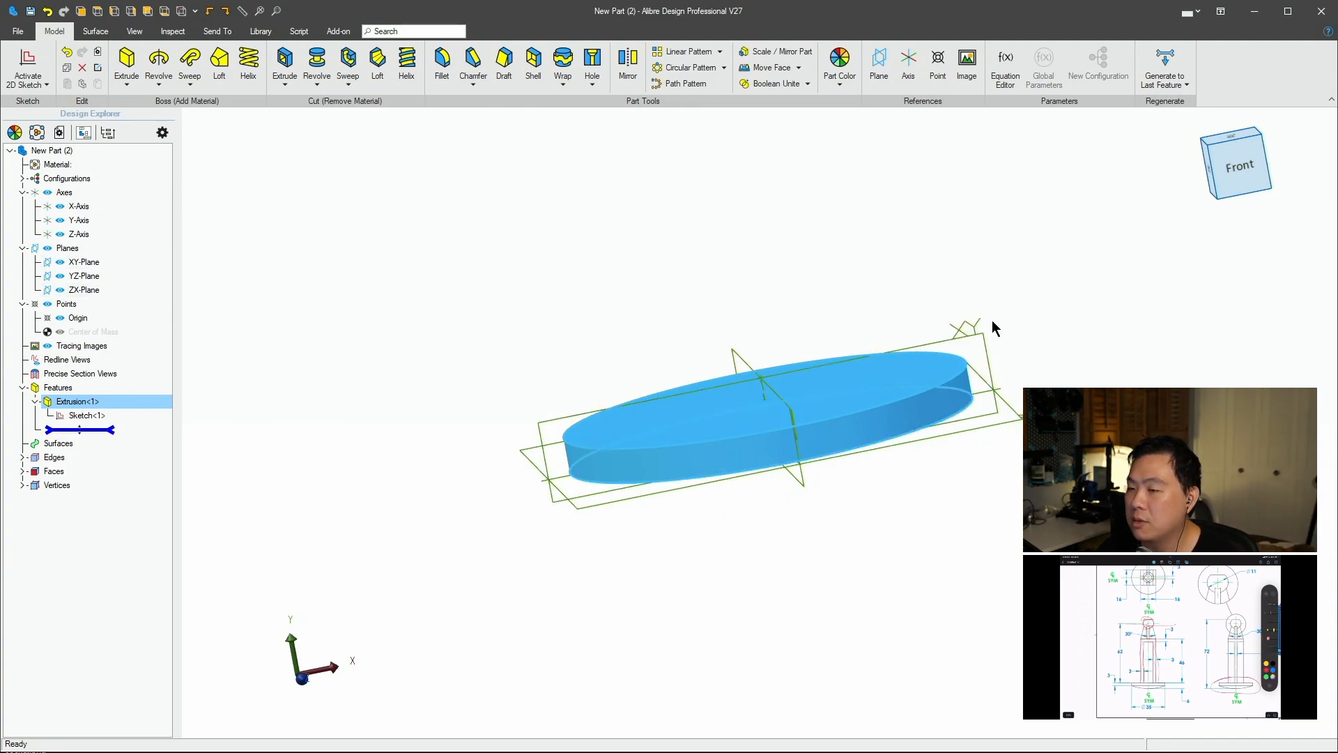
key("s")
left_click(977, 340)
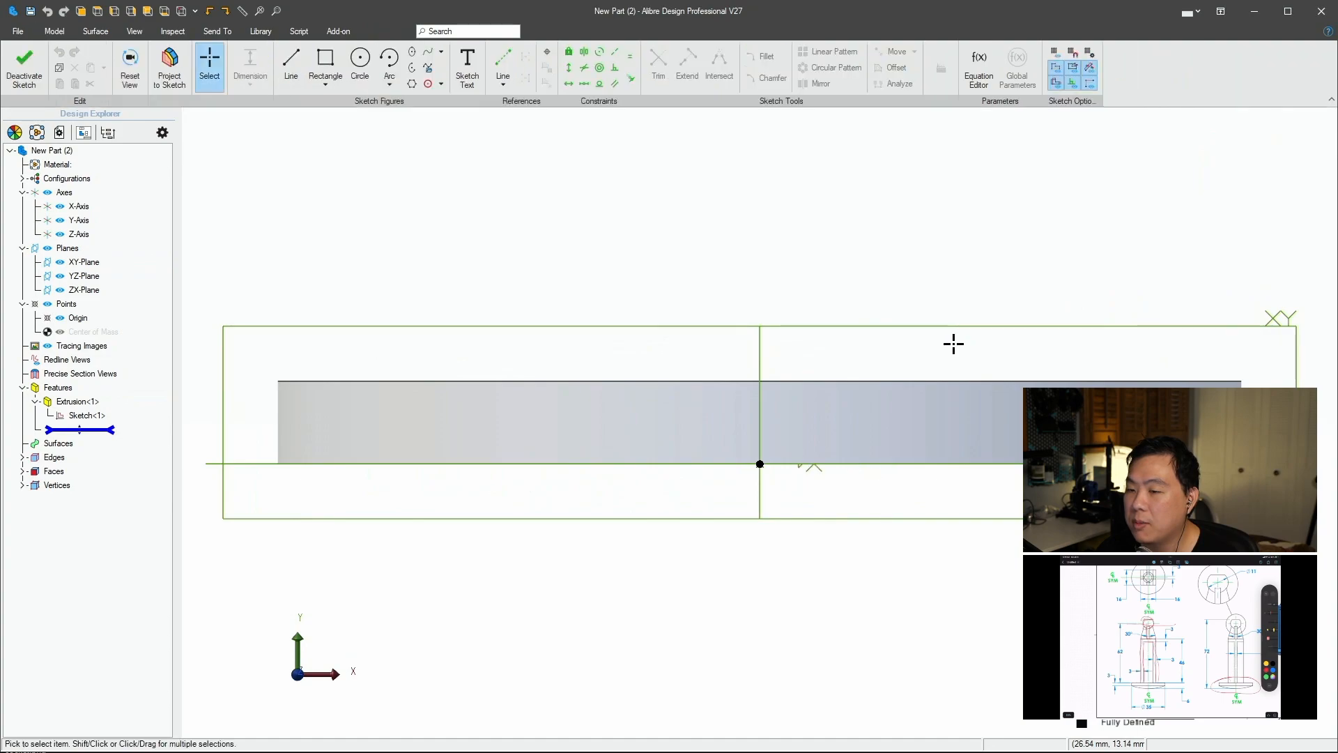
key("p")
left_click(816, 424)
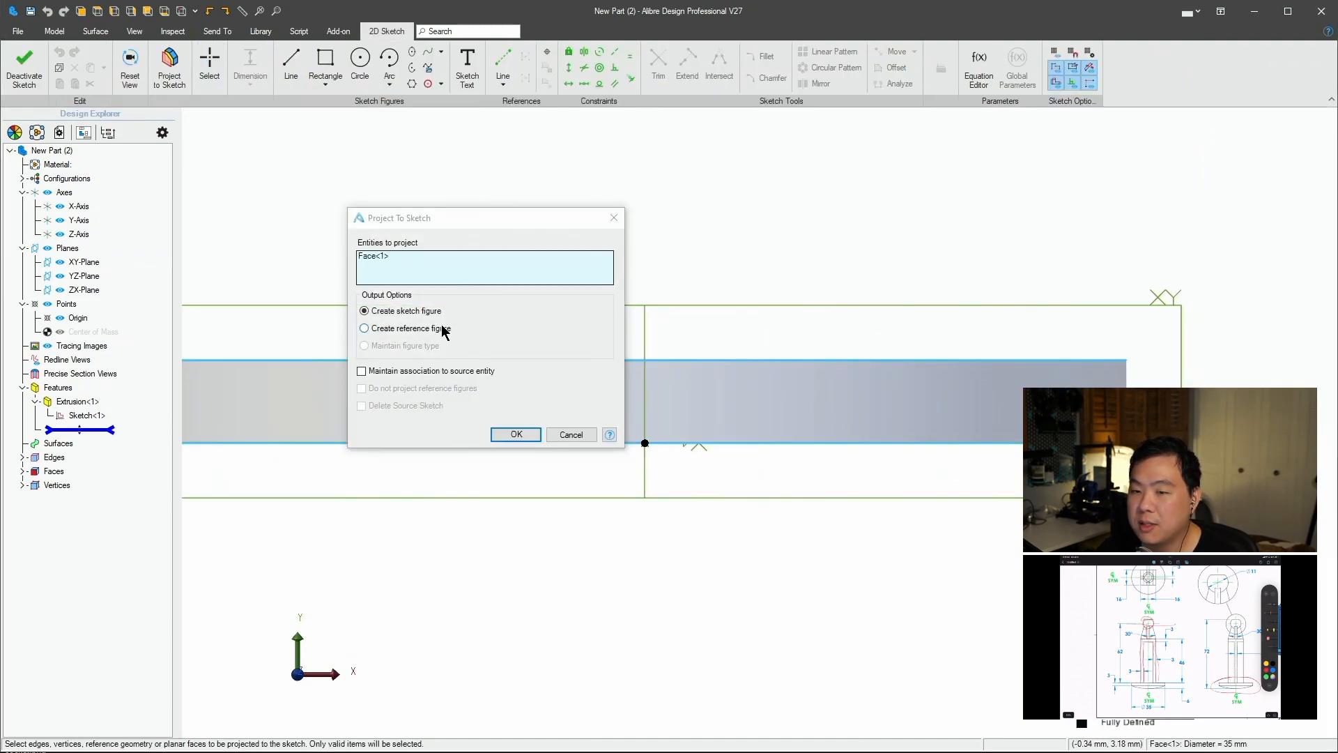
left_click(444, 331)
left_click(516, 434)
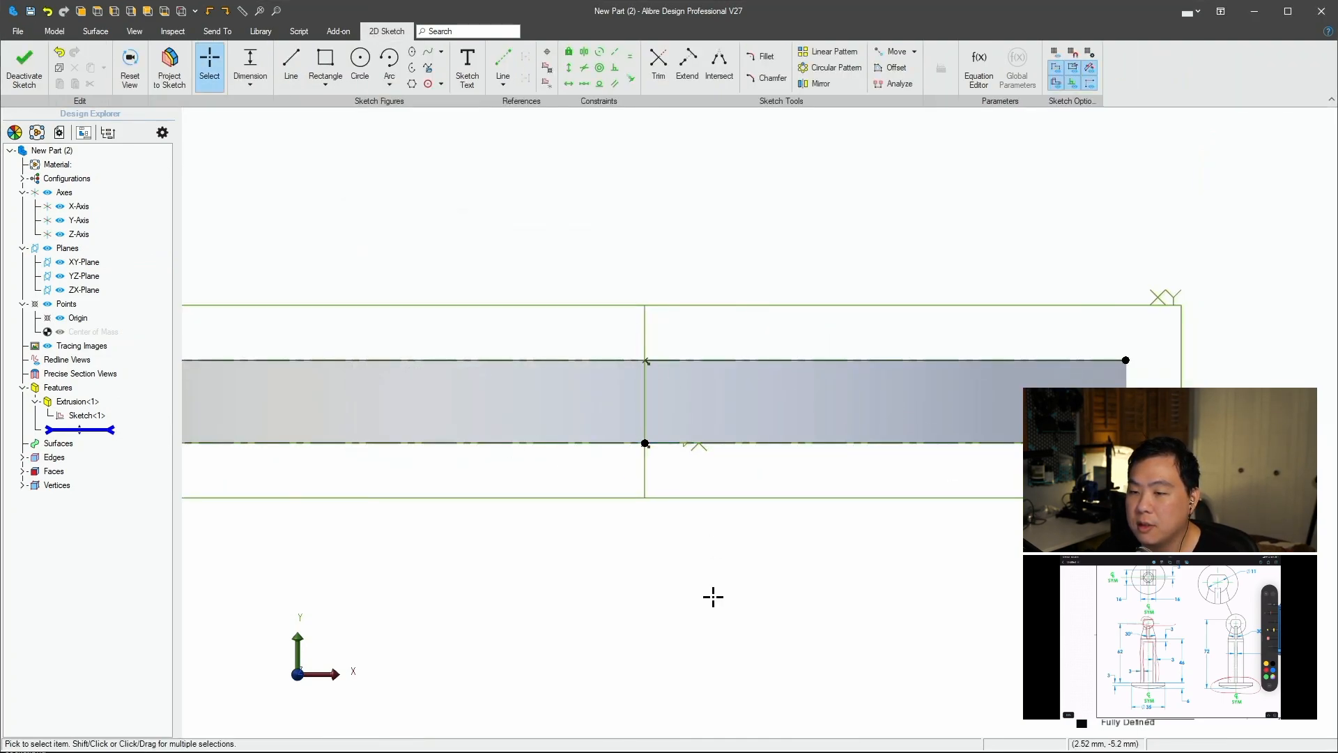
Draw a horizontal reference line below the disc and dimension it 6 mm from the disc's upper edge.
key("l")
left_click(394, 592)
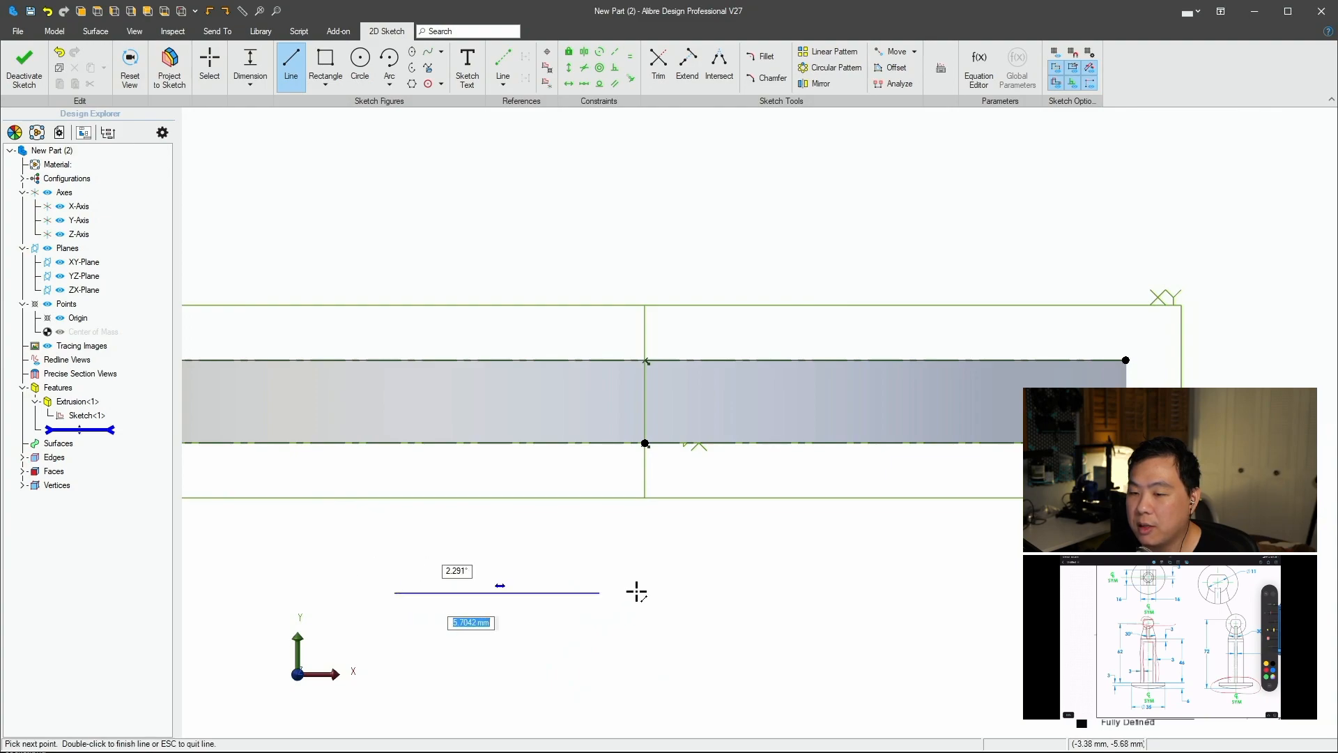
left_click(828, 593)
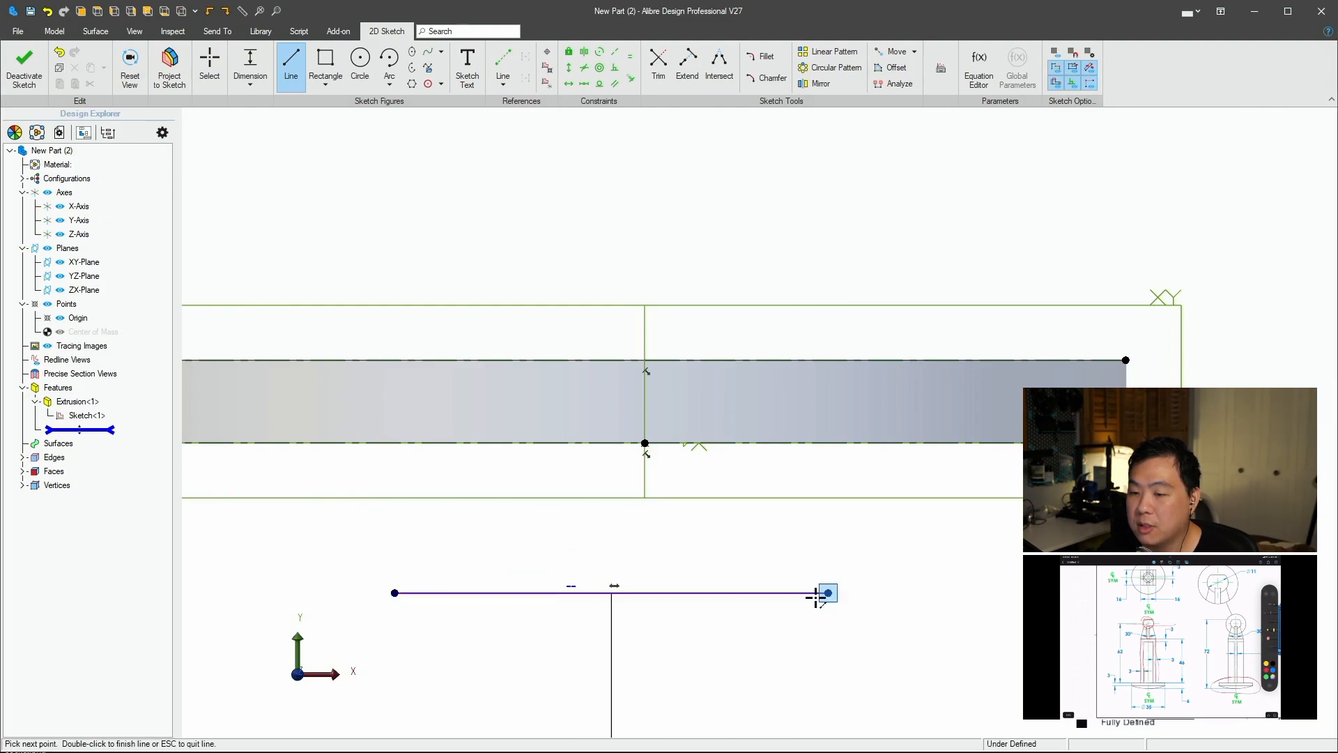
key("Escape")
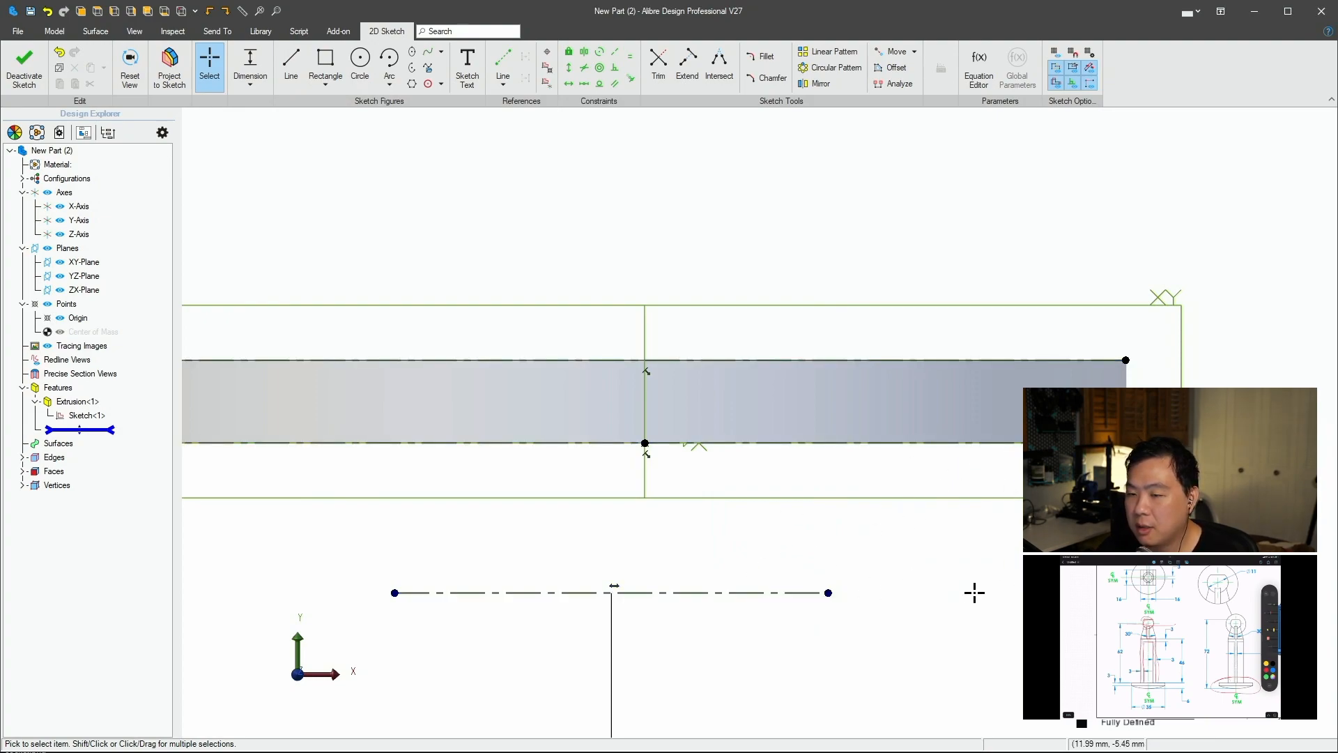
key("Escape")
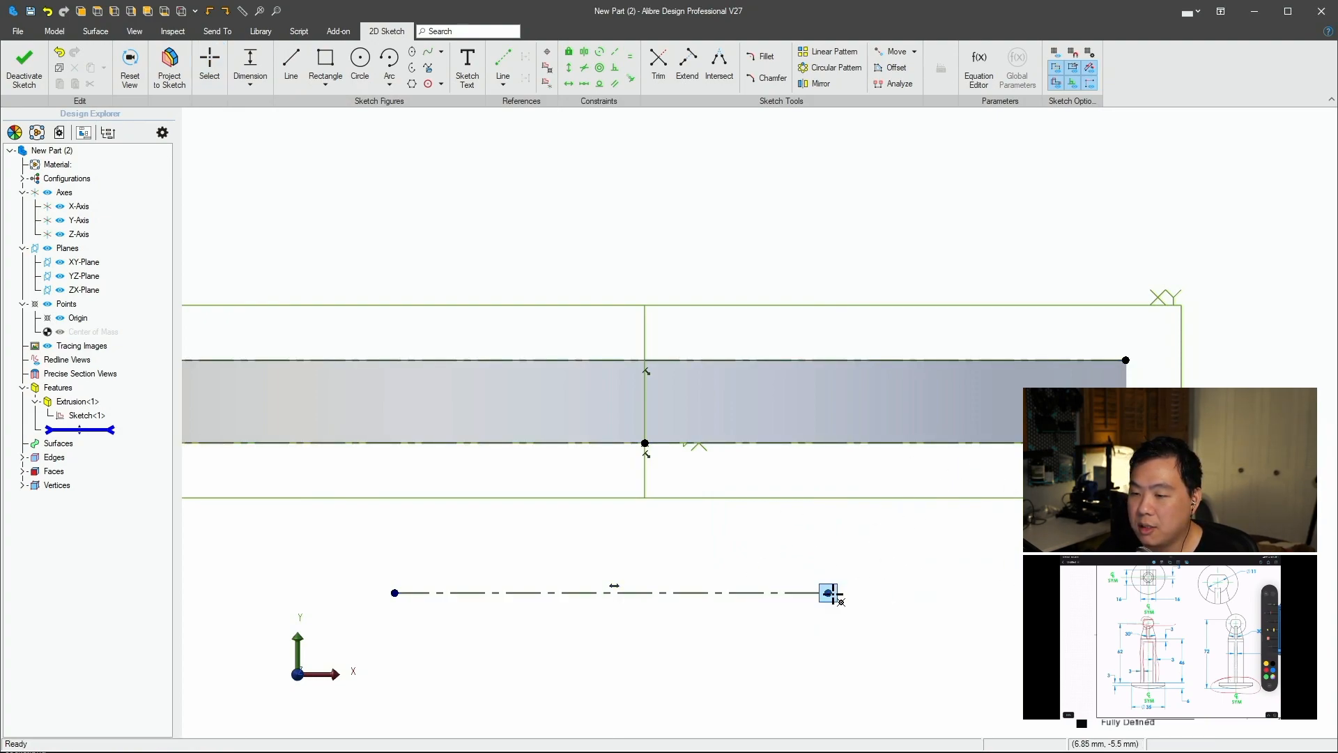
left_click(1128, 359)
left_click(1204, 414)
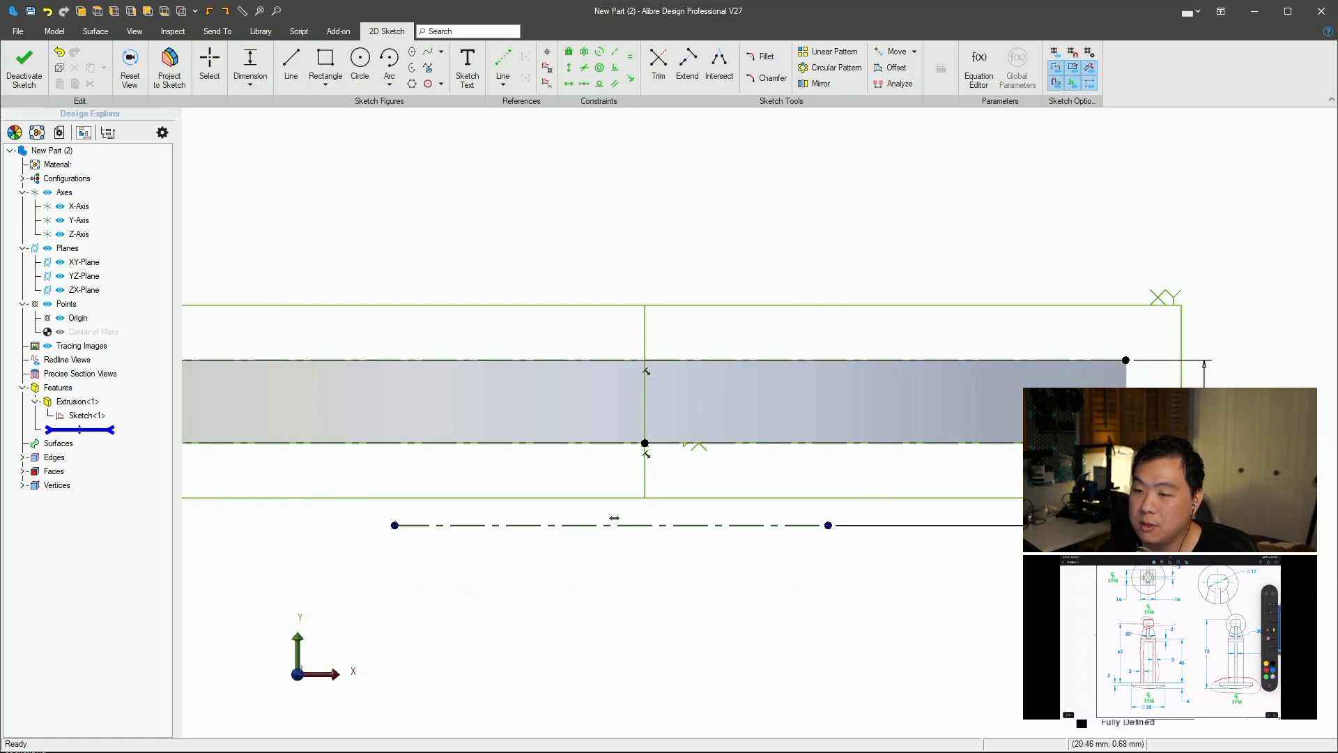
Draw a line along the disc's lower edge from the origin to its outer corner, and a 3 mm vertical line down to the reference line.
key("l")
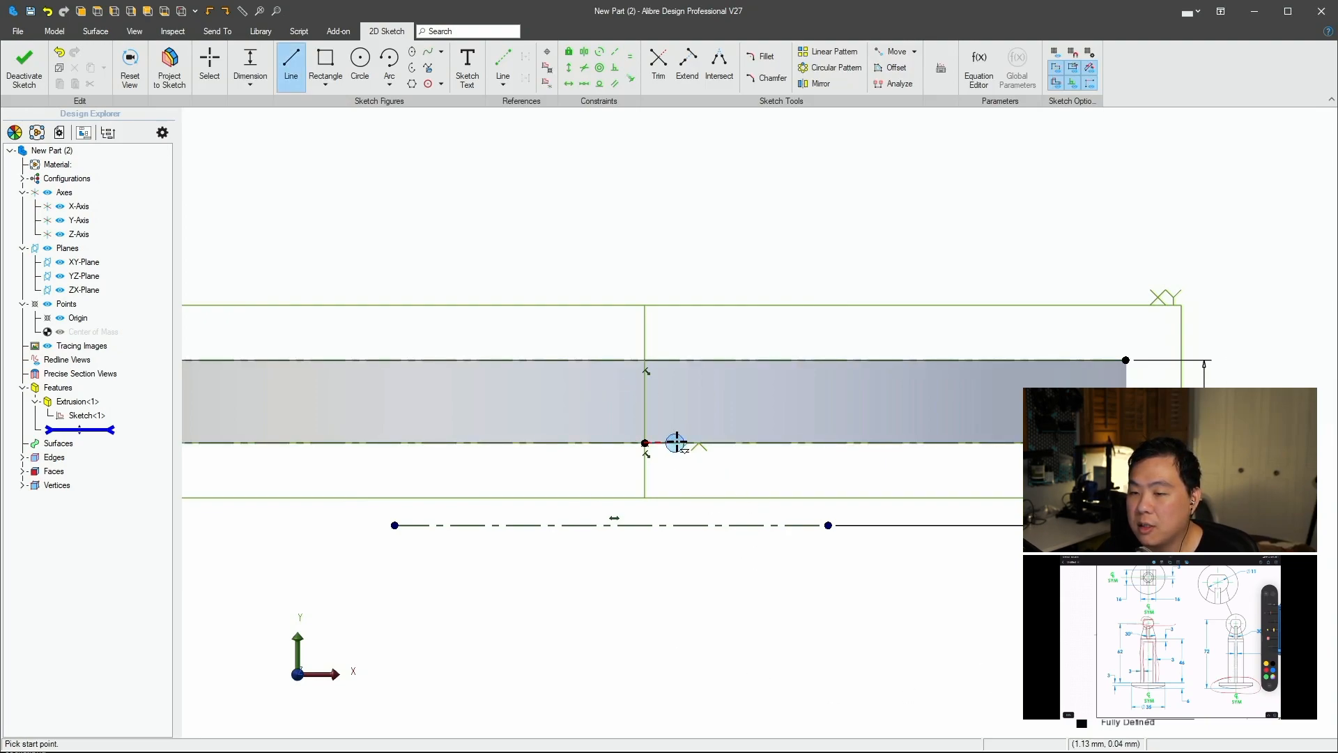
left_click(645, 443)
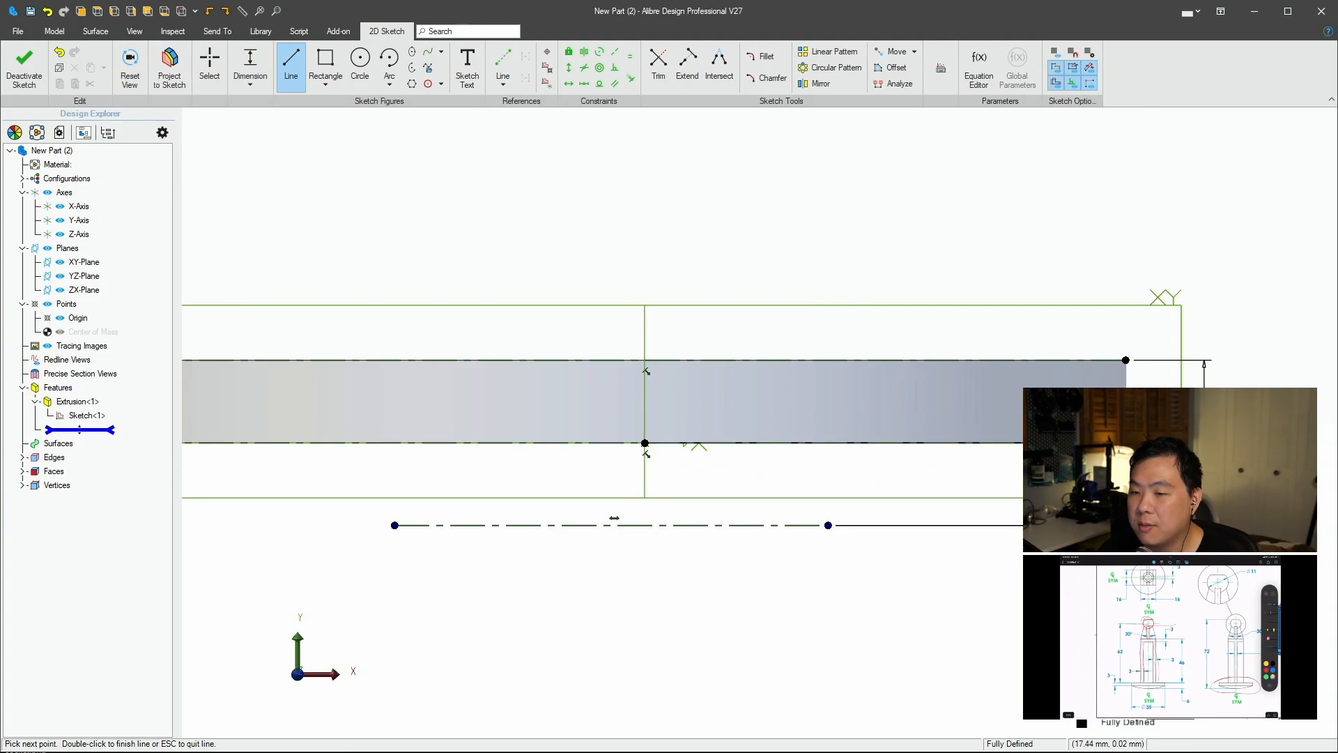
key("Escape")
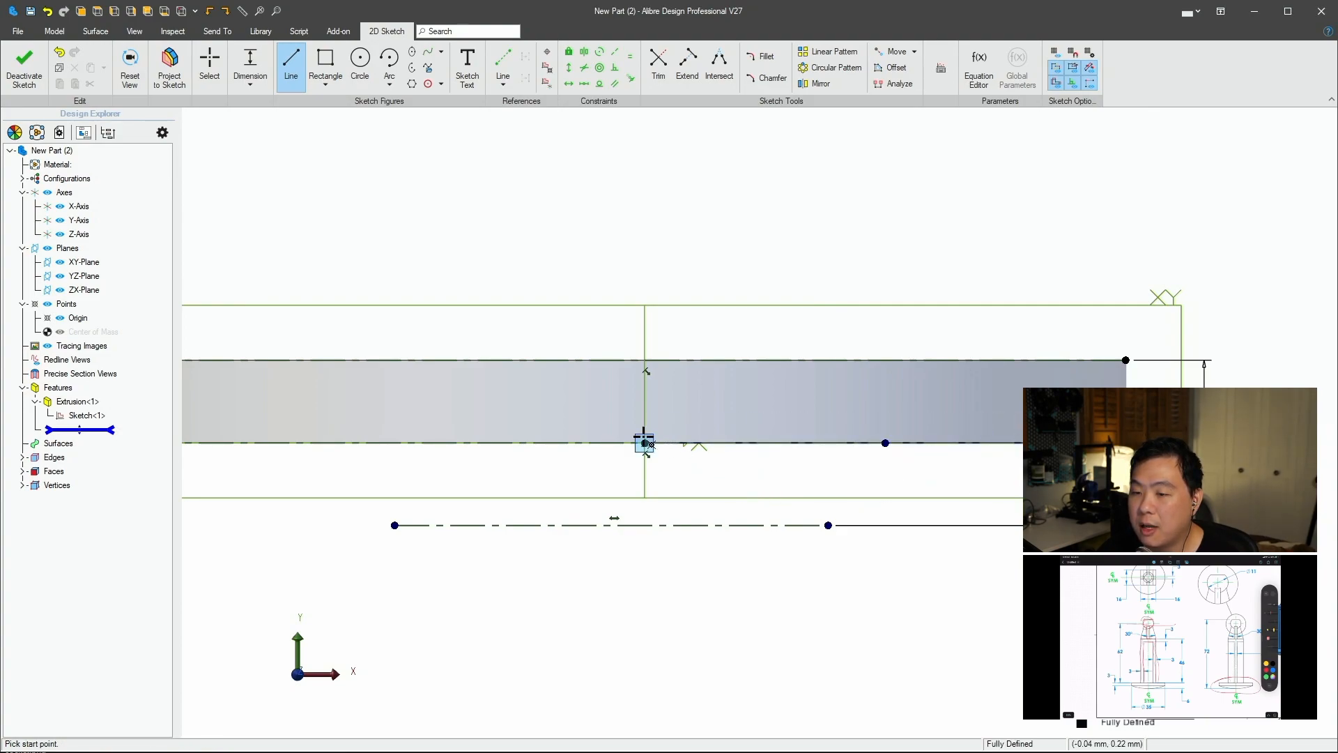
left_click(644, 443)
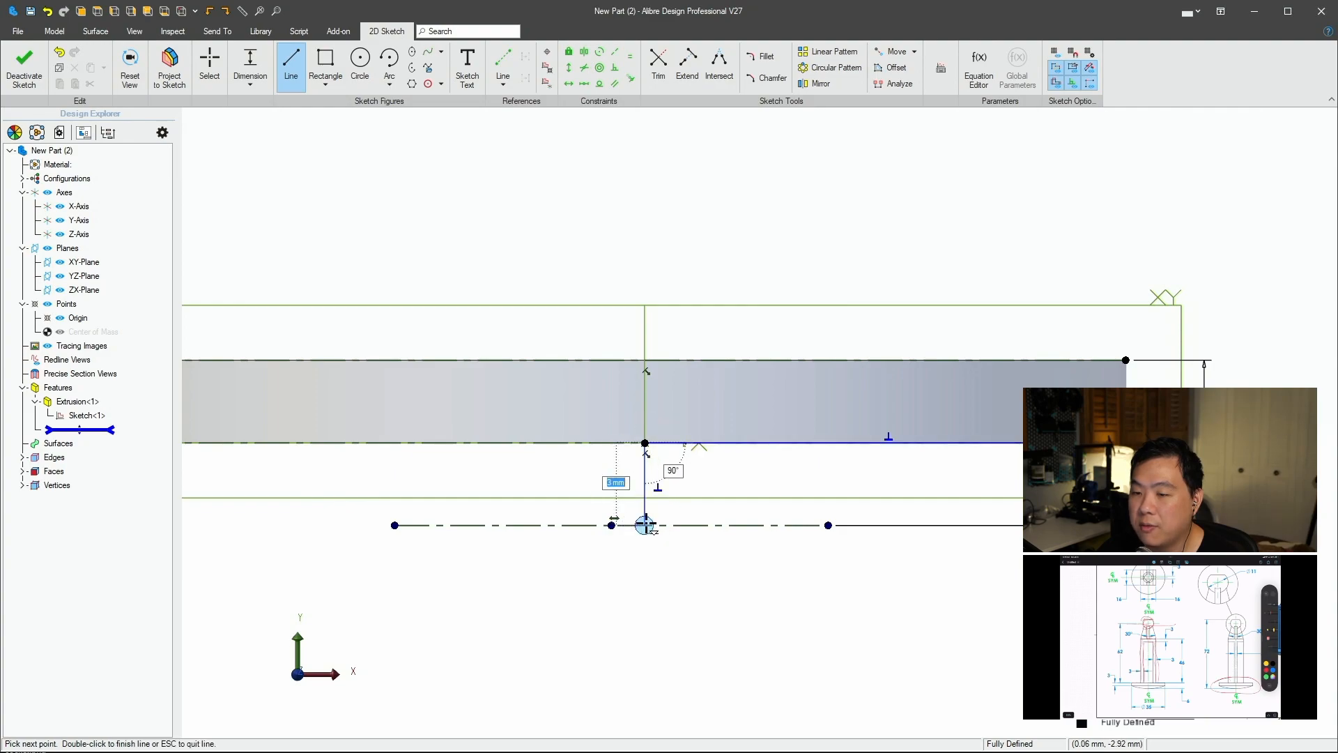
double_click(645, 524)
Draw an arc from the vertical line's lower end to the disc's lower outer corner, closing the dome profile.
key("a")
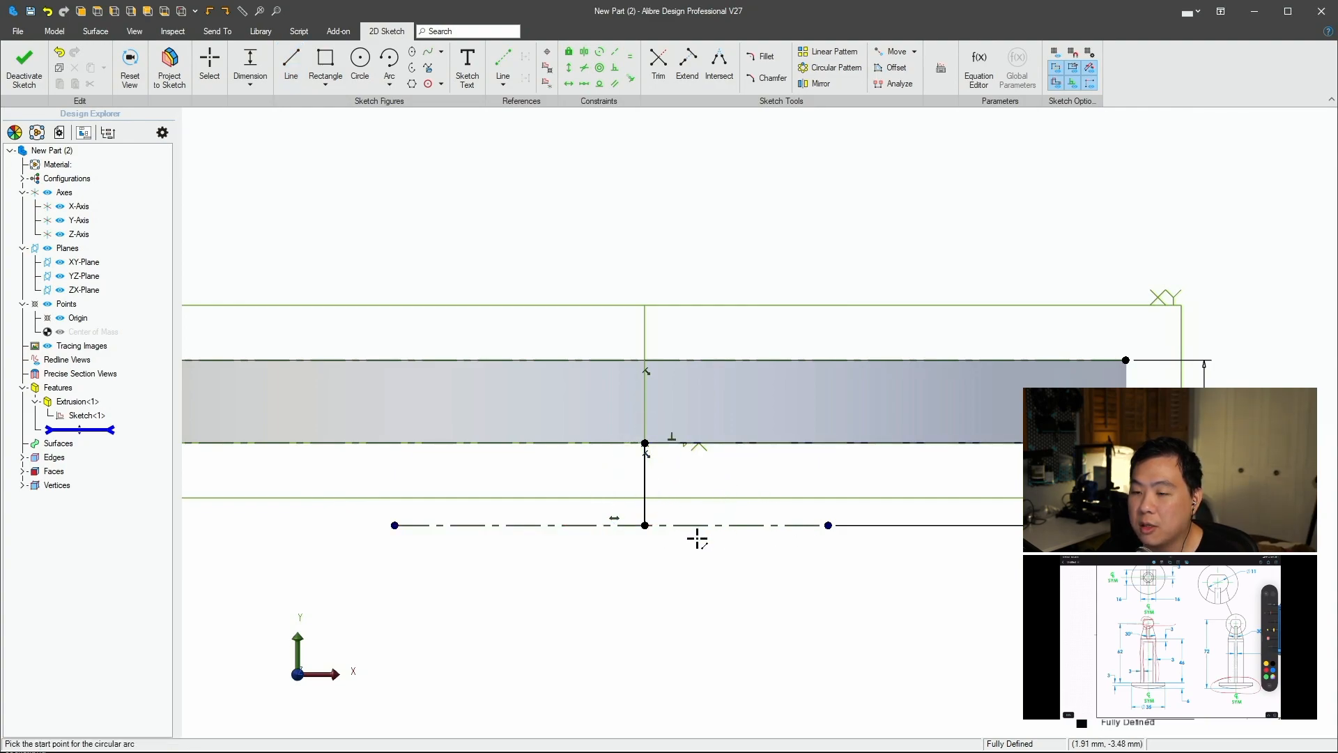
left_click(645, 525)
left_click(1016, 476)
left_click(914, 481)
key("Escape")
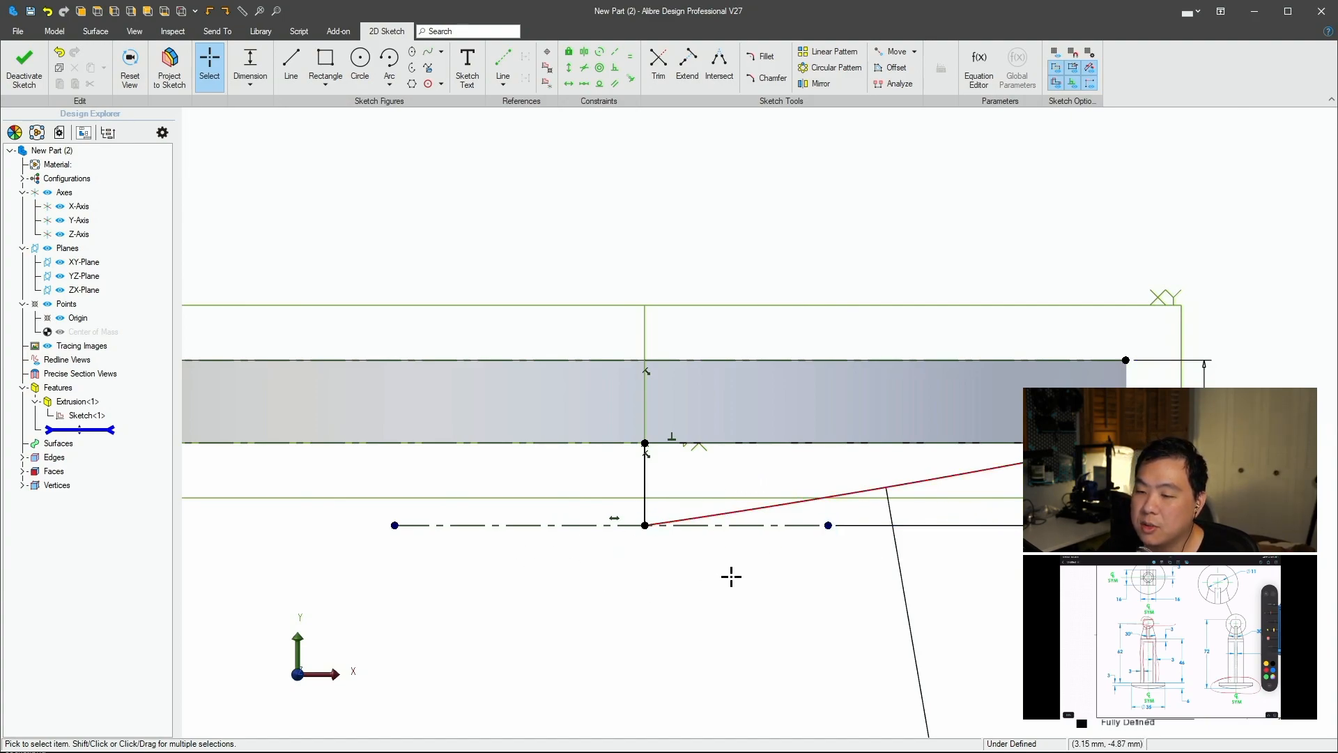
Constrain the arc tangent to the horizontal reference line.
left_click(822, 498)
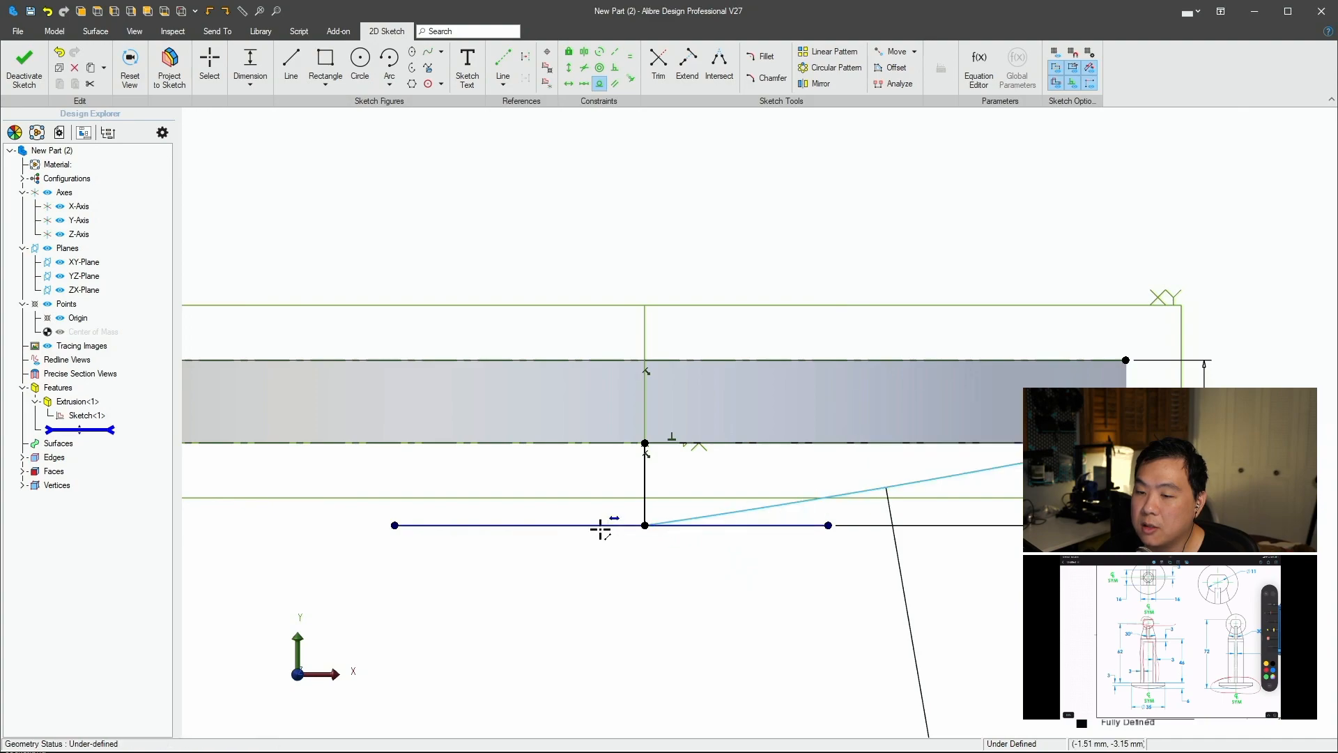
left_click(571, 527)
key("Escape")
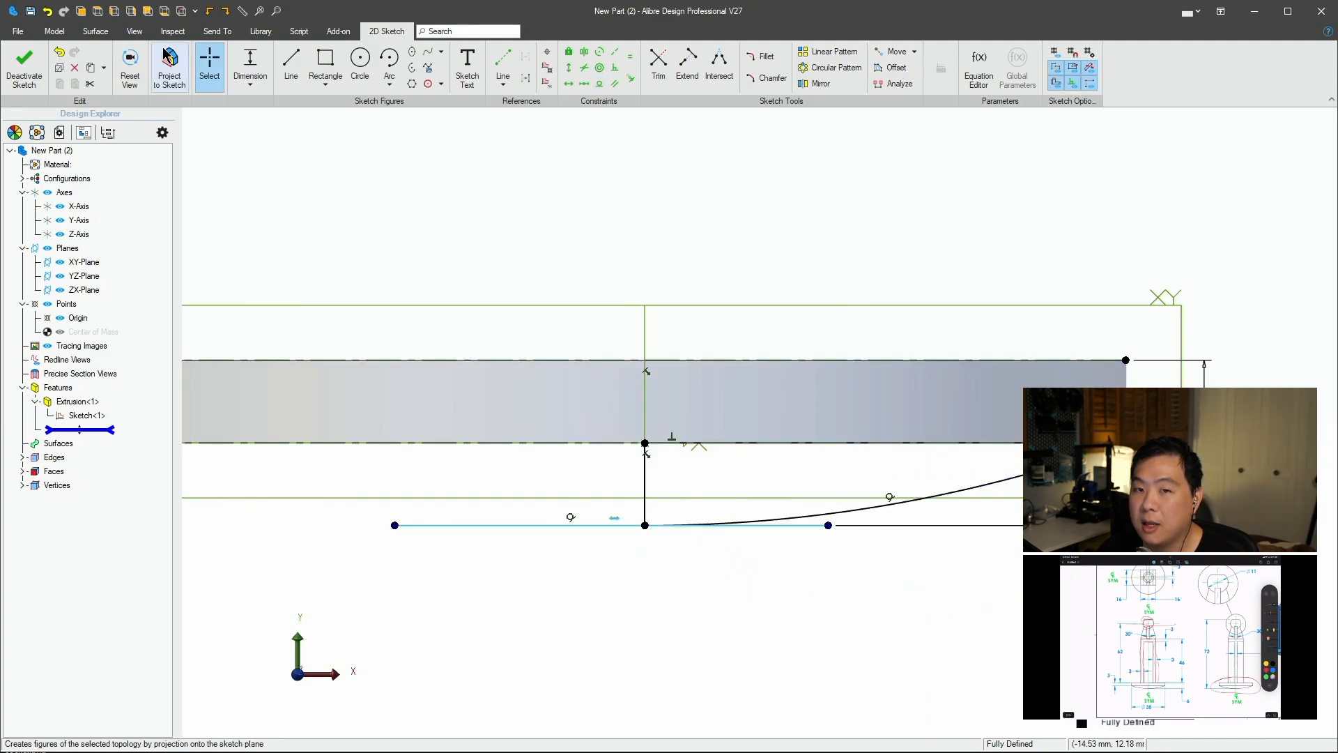
Finish the dome sketch and revolve it 360° about the Y-Axis as a boss.
left_click(25, 63)
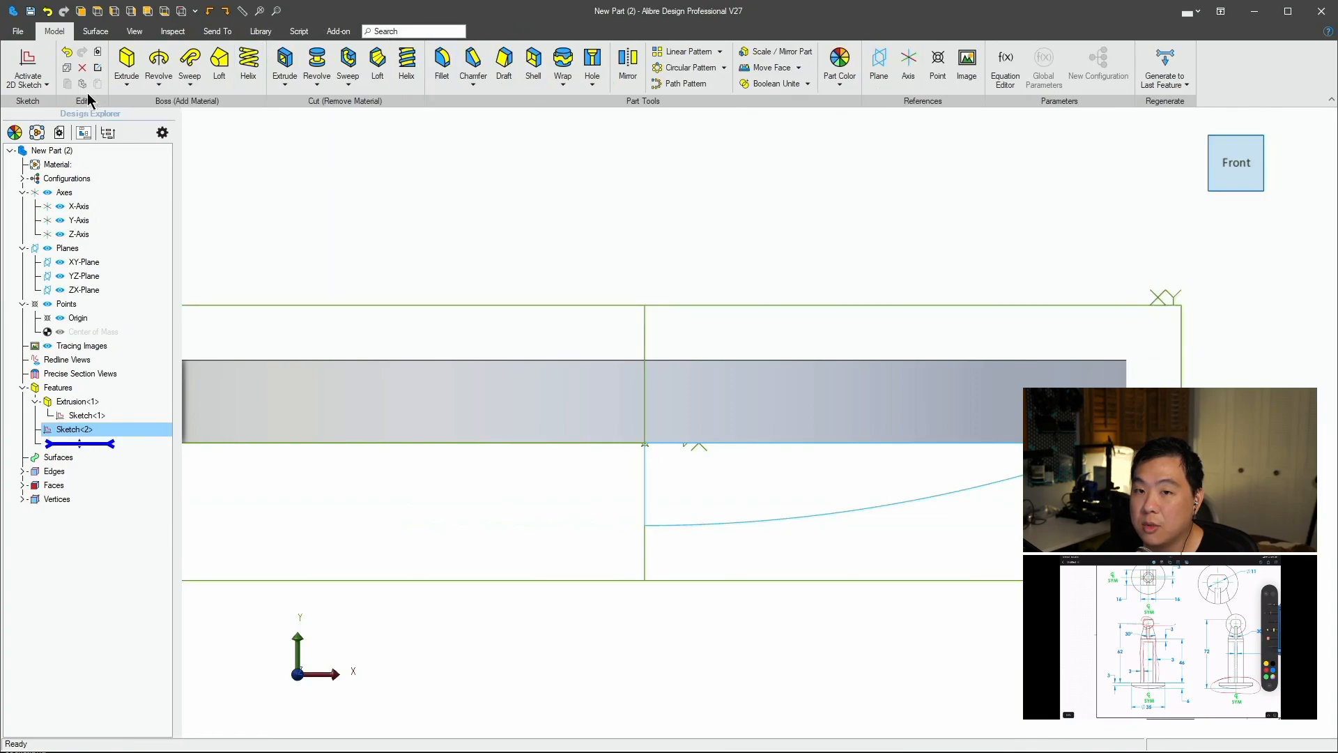
left_click(159, 61)
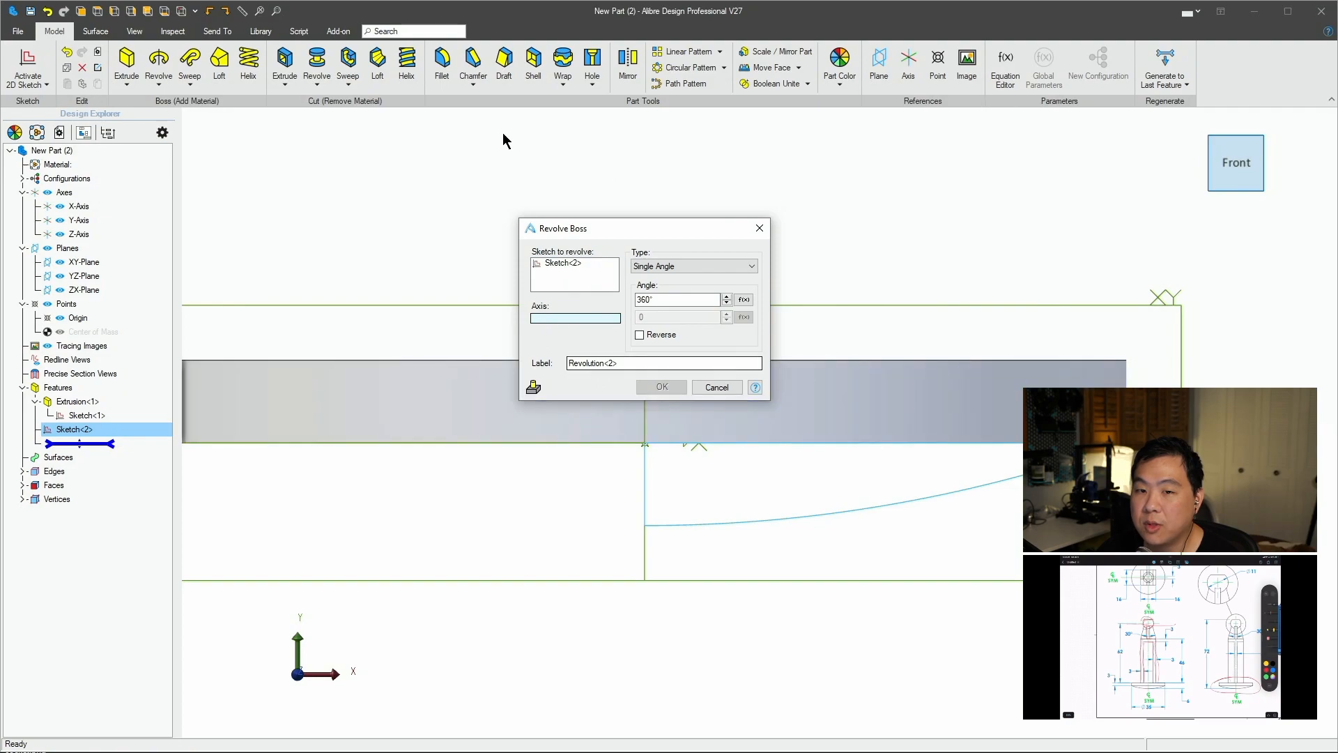
left_click(79, 220)
left_click(662, 387)
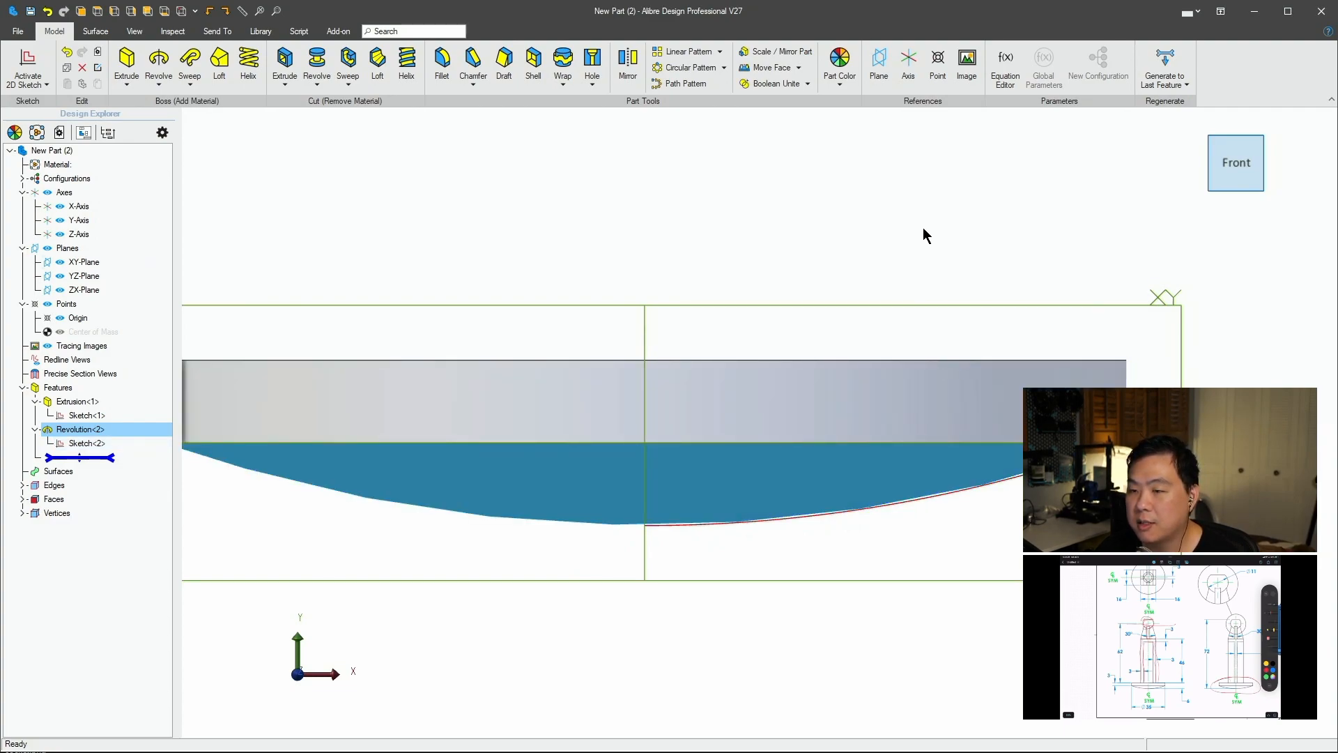
Start a sketch on the XY-Plane and project the disc's side face into it as reference figures, without association to the source.
scroll(693, 203, "down", 2)
middle_click_drag(693, 203, 732, 457)
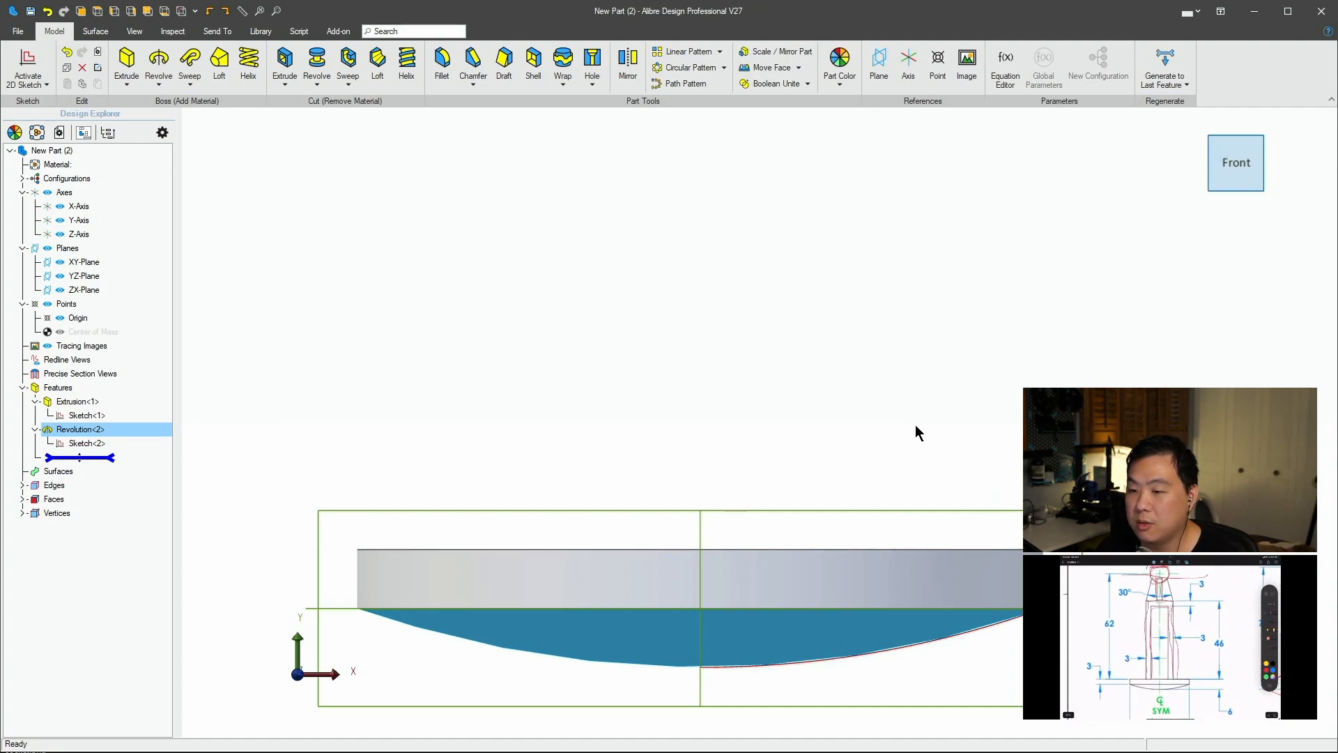
key("ctrl+k")
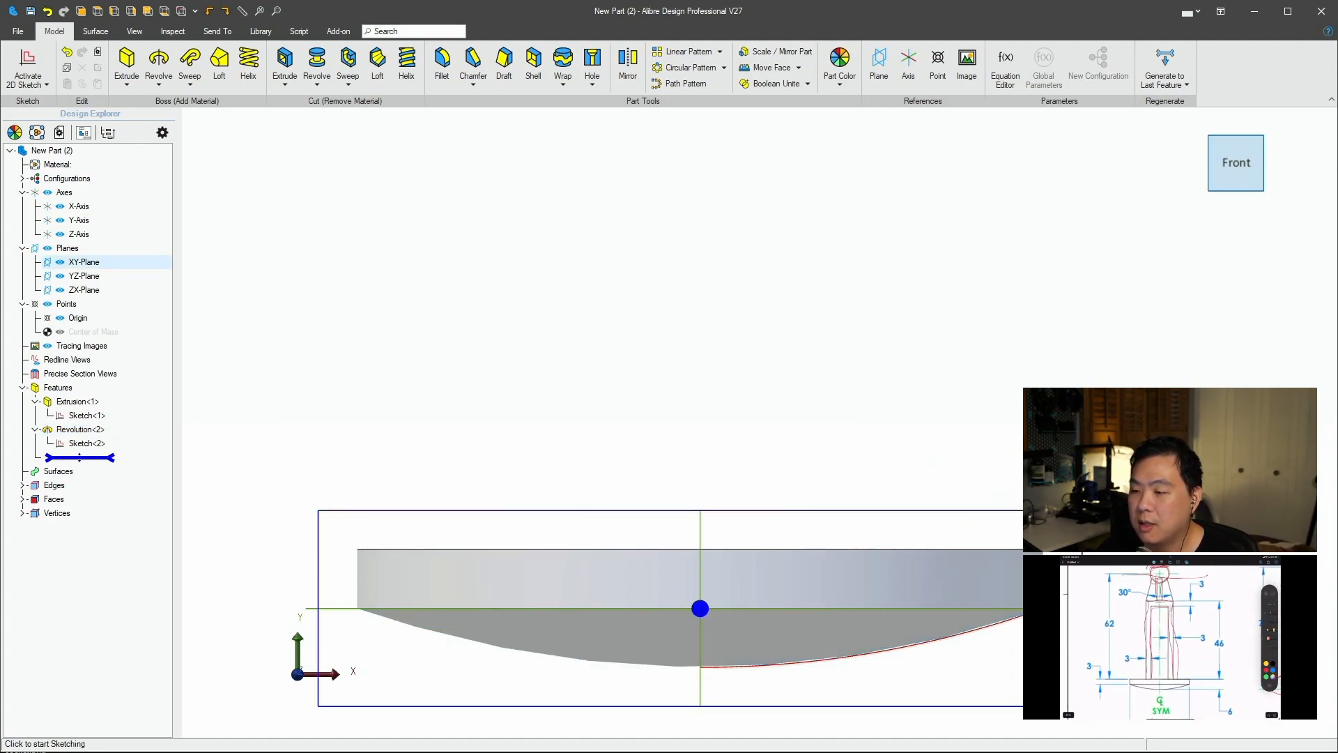
left_click(701, 608)
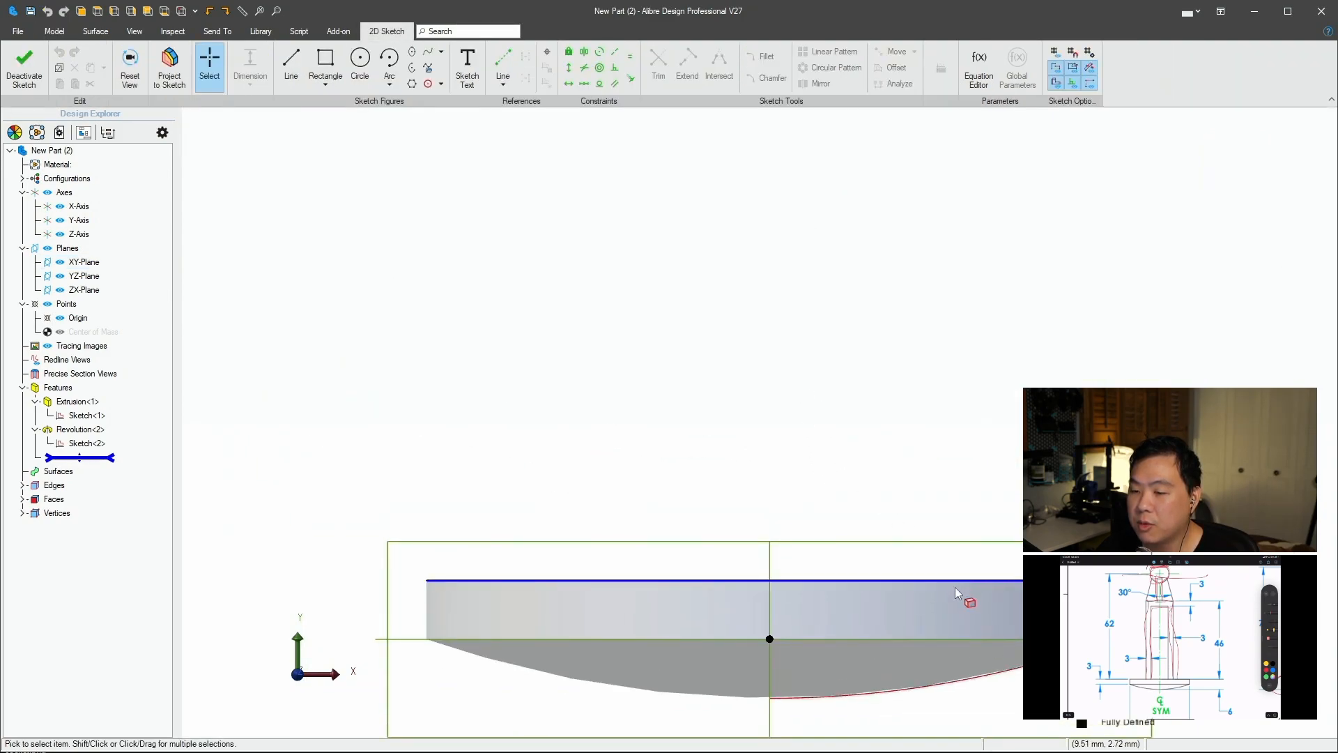
key("p")
left_click(851, 601)
left_click(388, 329)
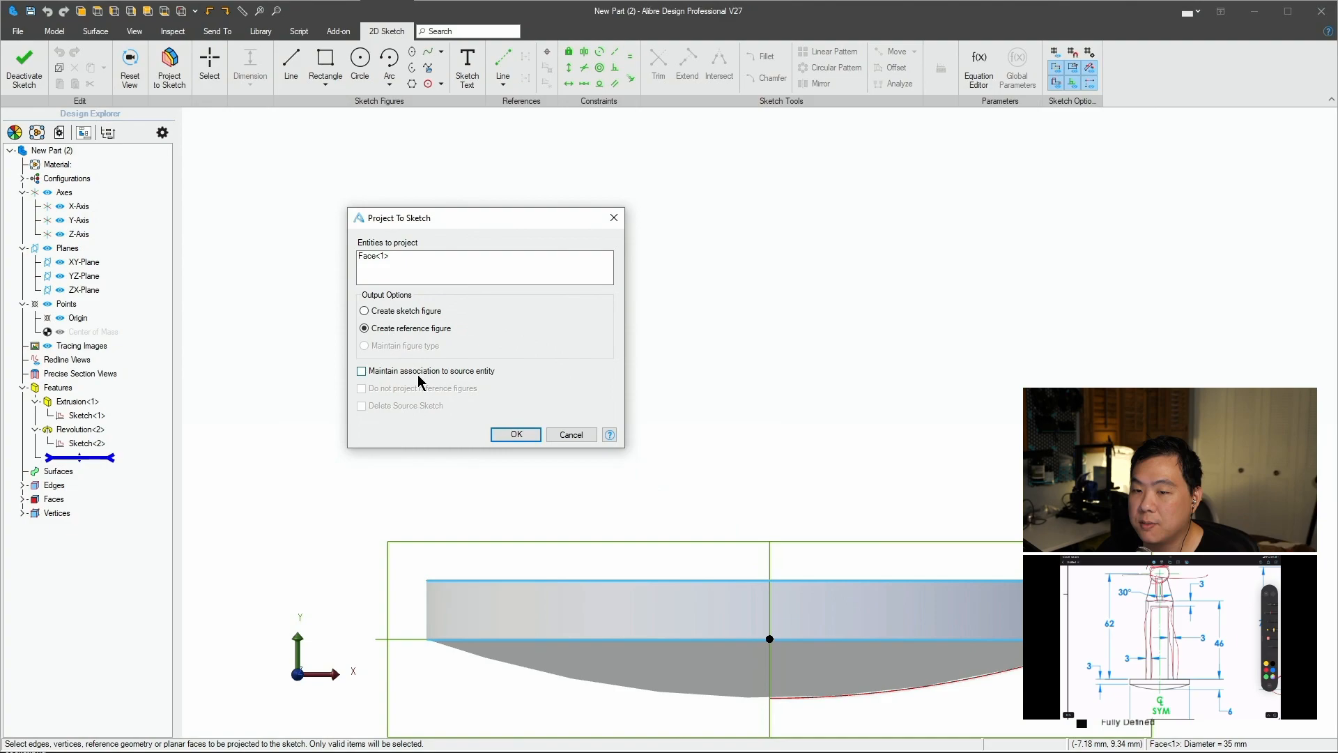
left_click(516, 435)
Draw a rectangle about 34 mm tall standing on the disc's upper edge and straddling the vertical axis.
scroll(756, 373, "down", 2)
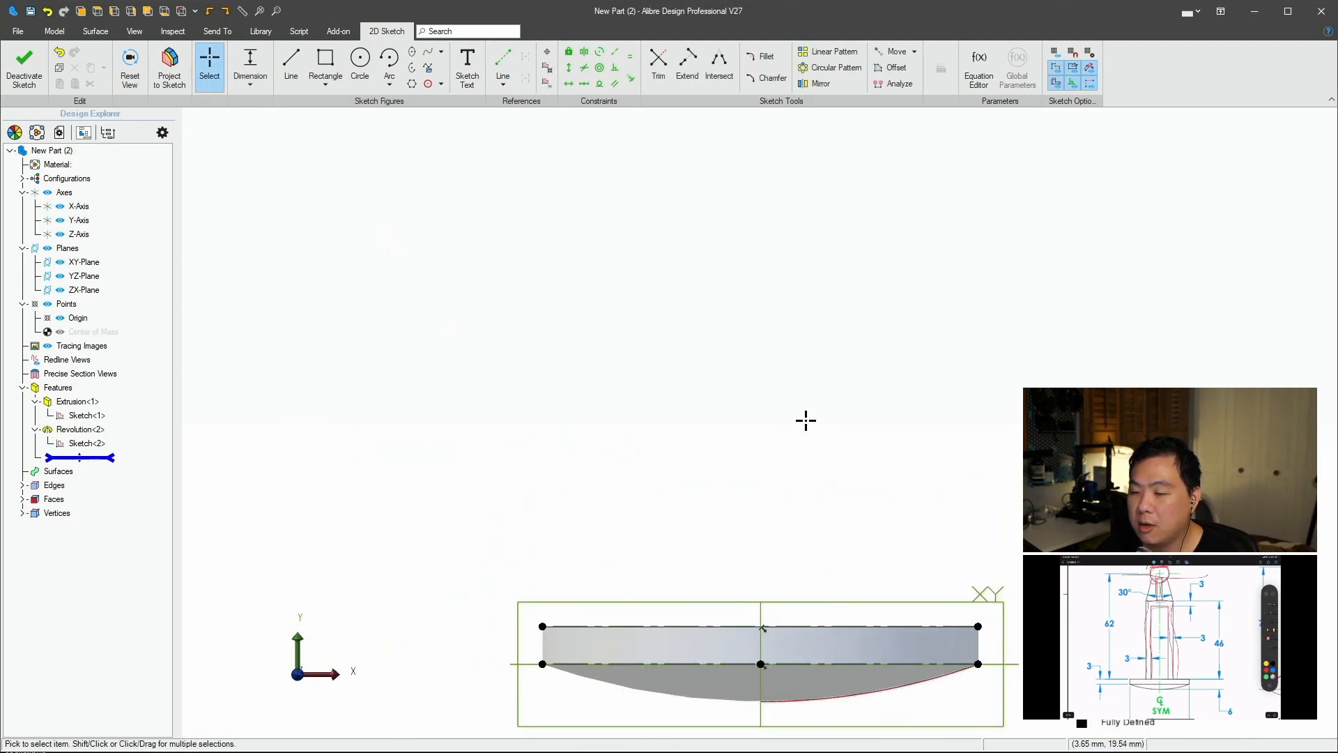
key("r")
left_click(702, 626)
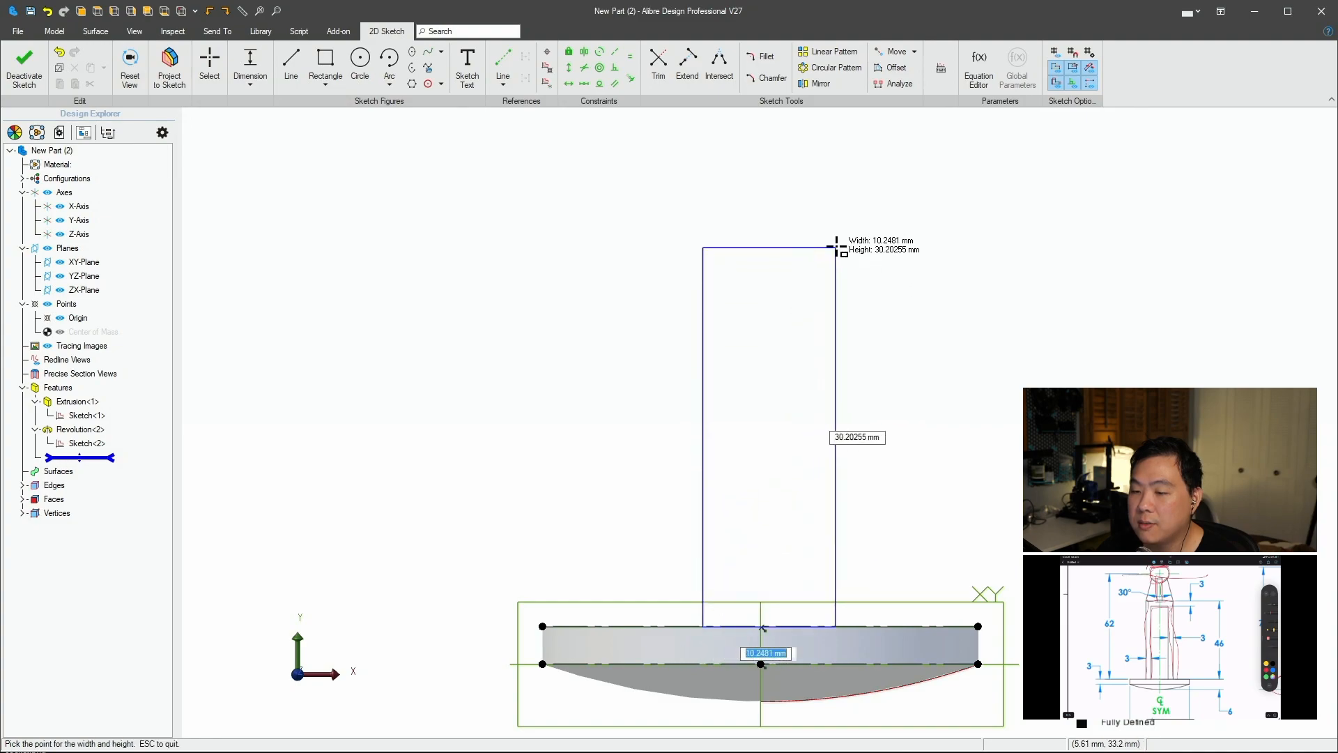
left_click(818, 202)
key("Escape")
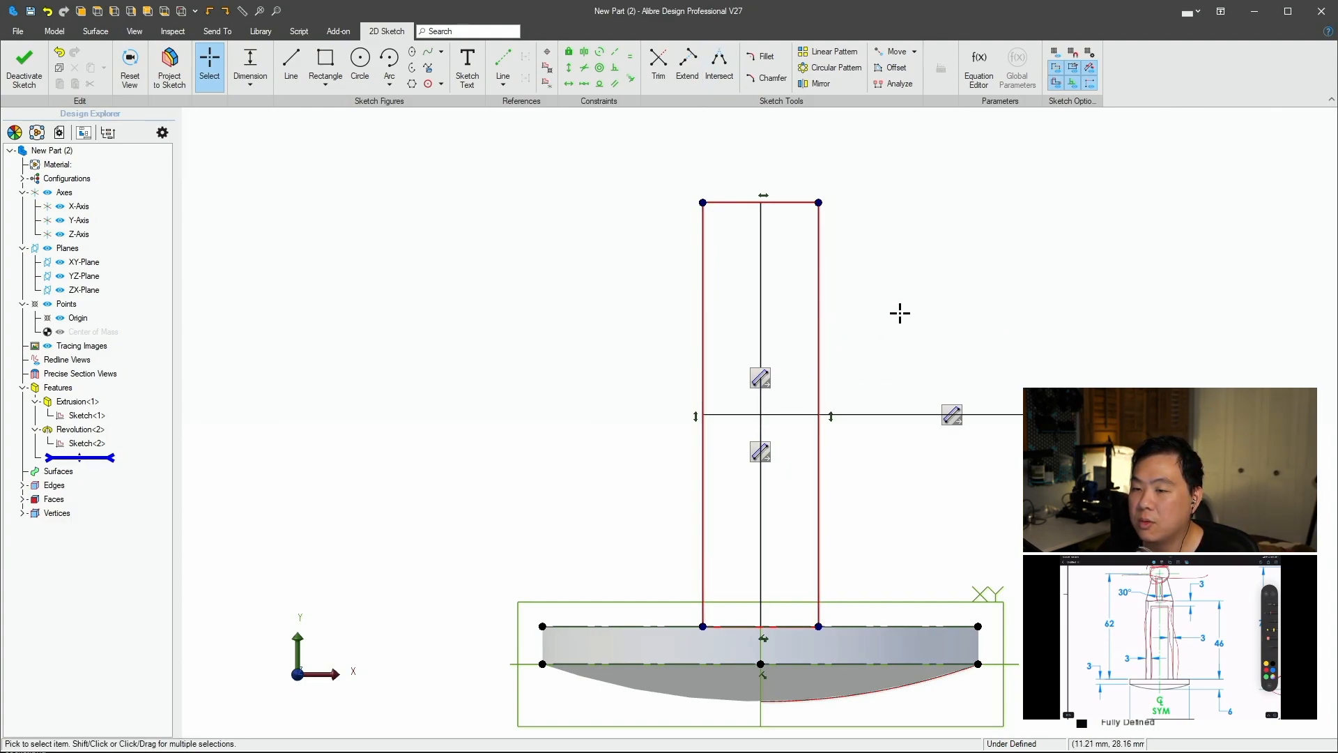
Dimension the rectangle's upper edge to a width of 16 mm.
scroll(919, 469, "down", 2)
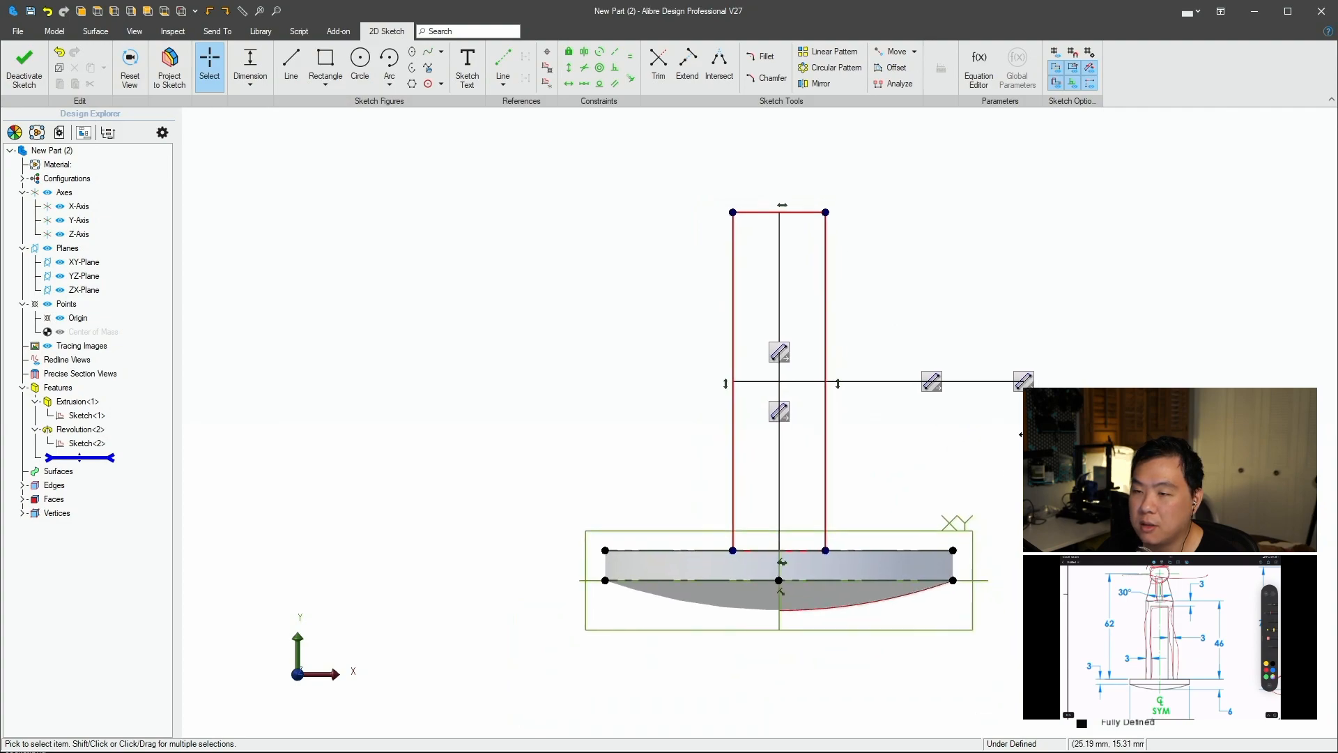
left_click(787, 253)
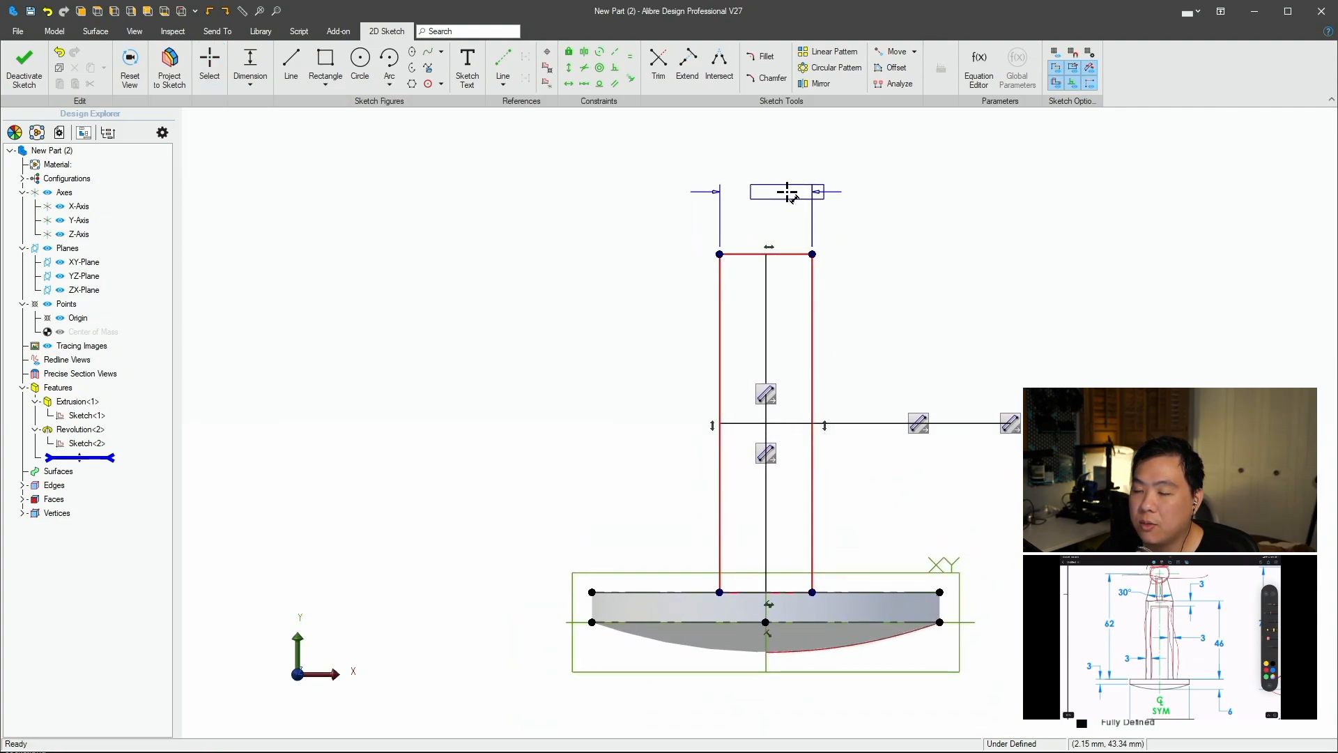
left_click(787, 194)
type("16")
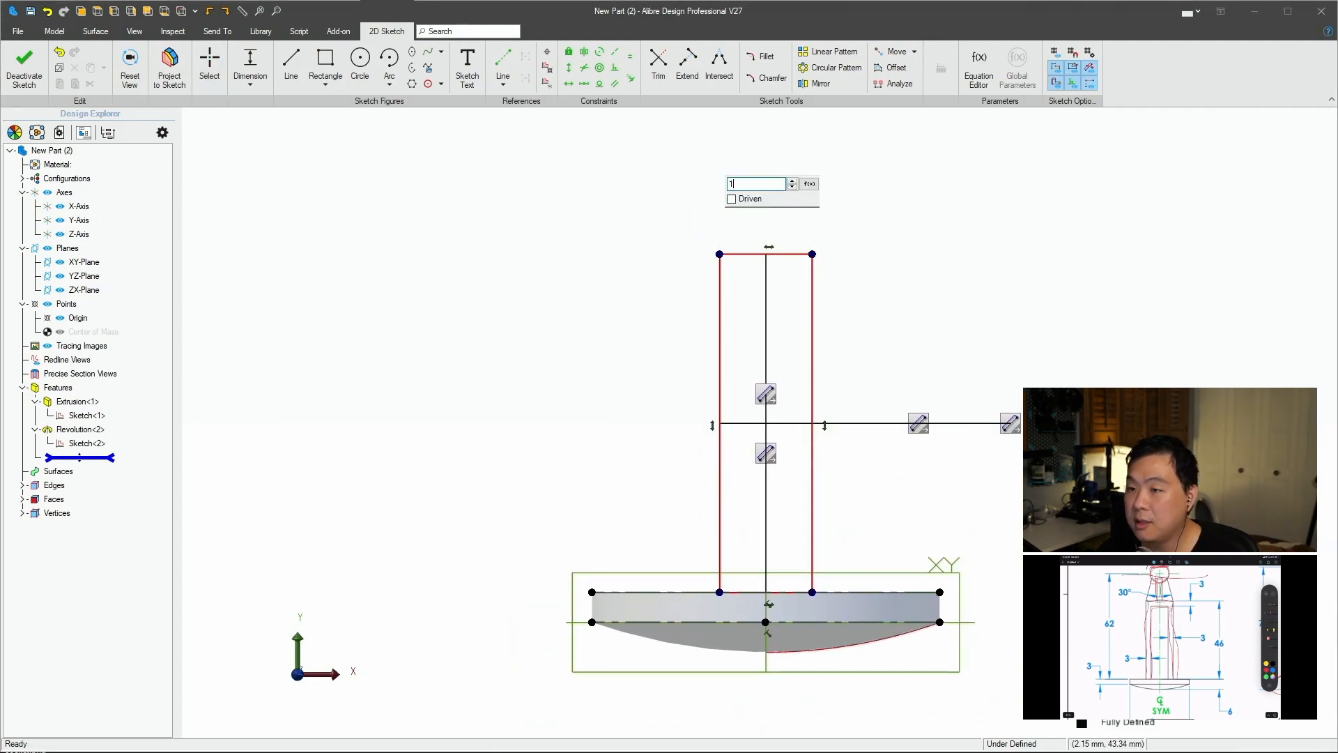
key("Return")
key("Escape")
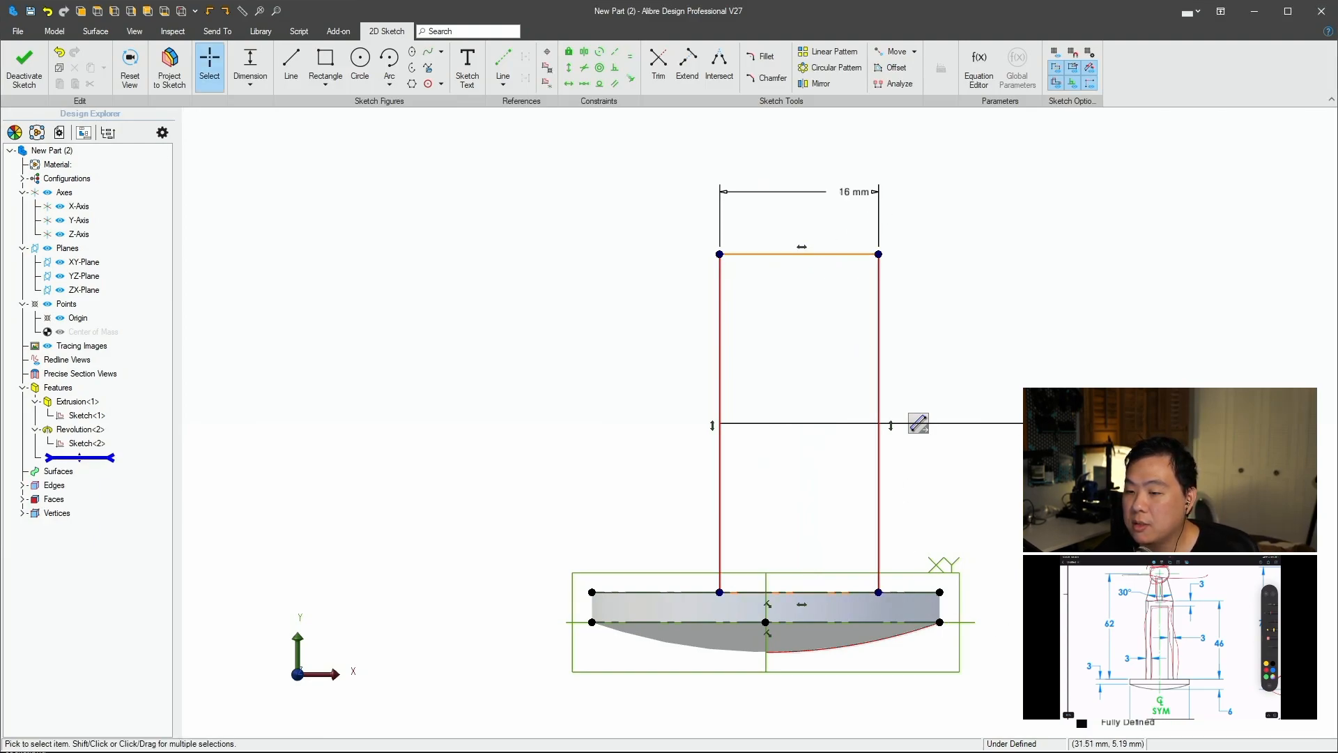
Make the rectangle's two vertical sides symmetric about the Y-Axis.
scroll(1002, 460, "down", 2)
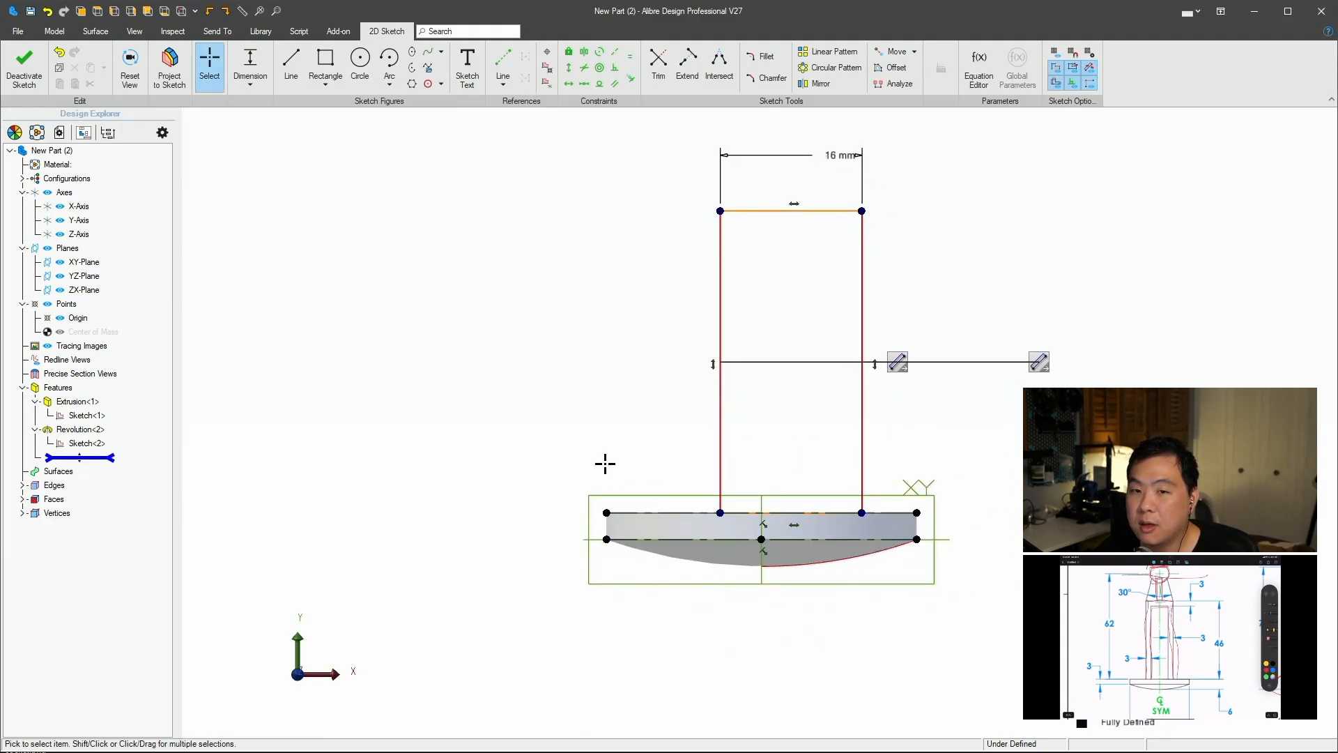
key("s")
left_click(85, 221)
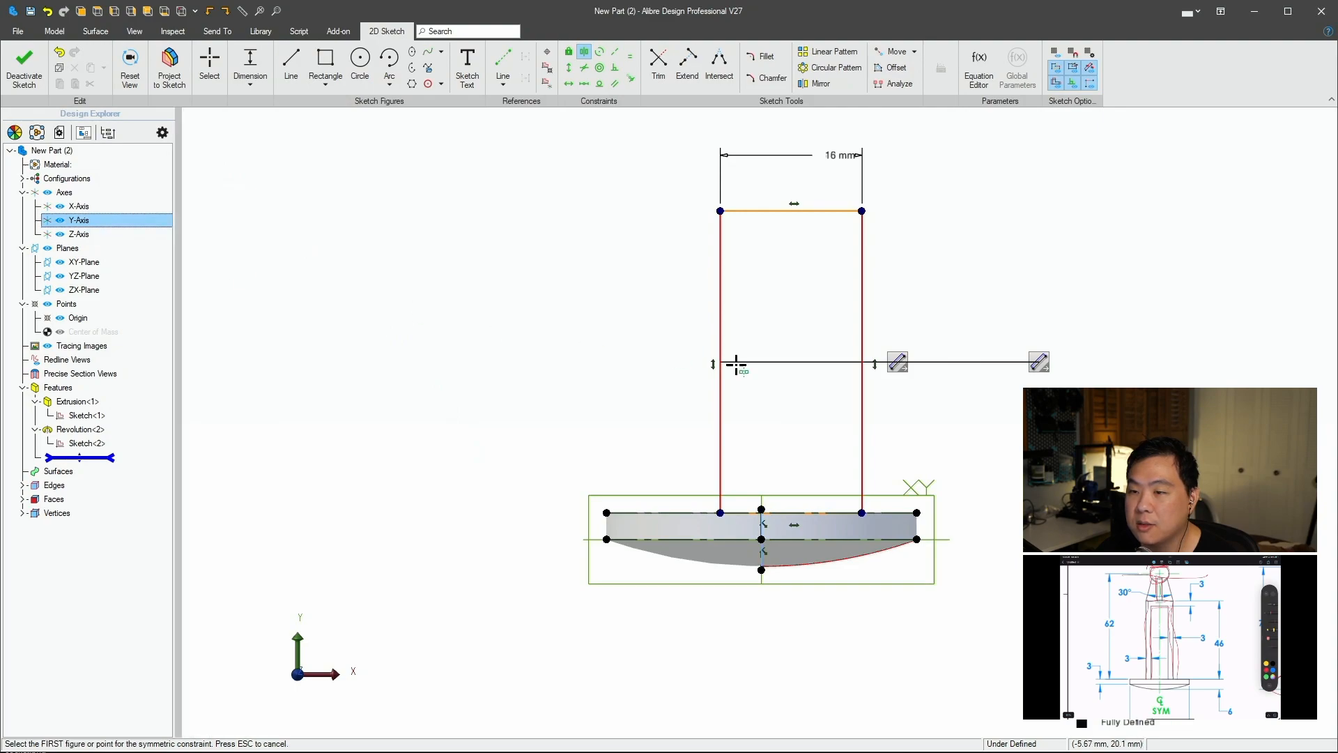
left_click(722, 296)
left_click(864, 299)
scroll(733, 342, "up", 1)
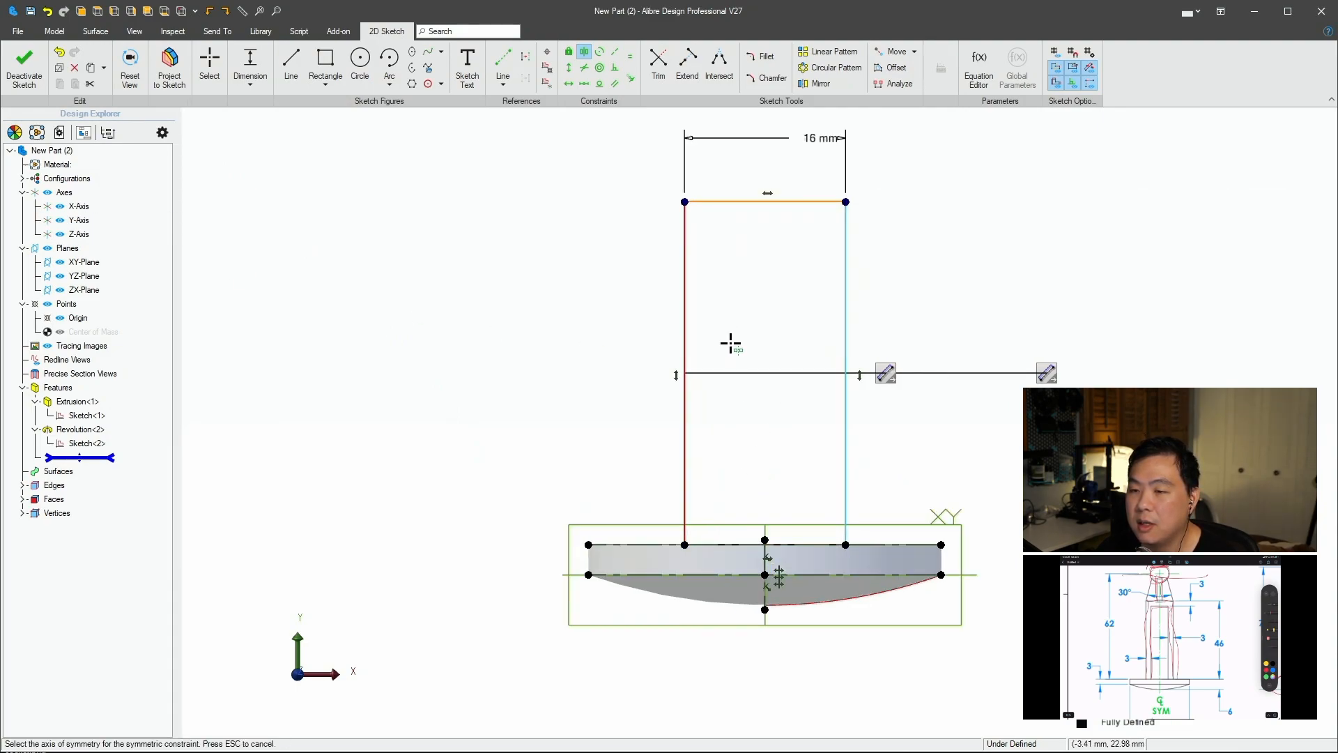
Dimension the rectangle's height above the disc's upper edge as 46 mm.
scroll(732, 344, "down", 2)
key("d")
key("Escape")
left_click(821, 320)
left_click(1114, 357)
key("Escape")
left_click(827, 296)
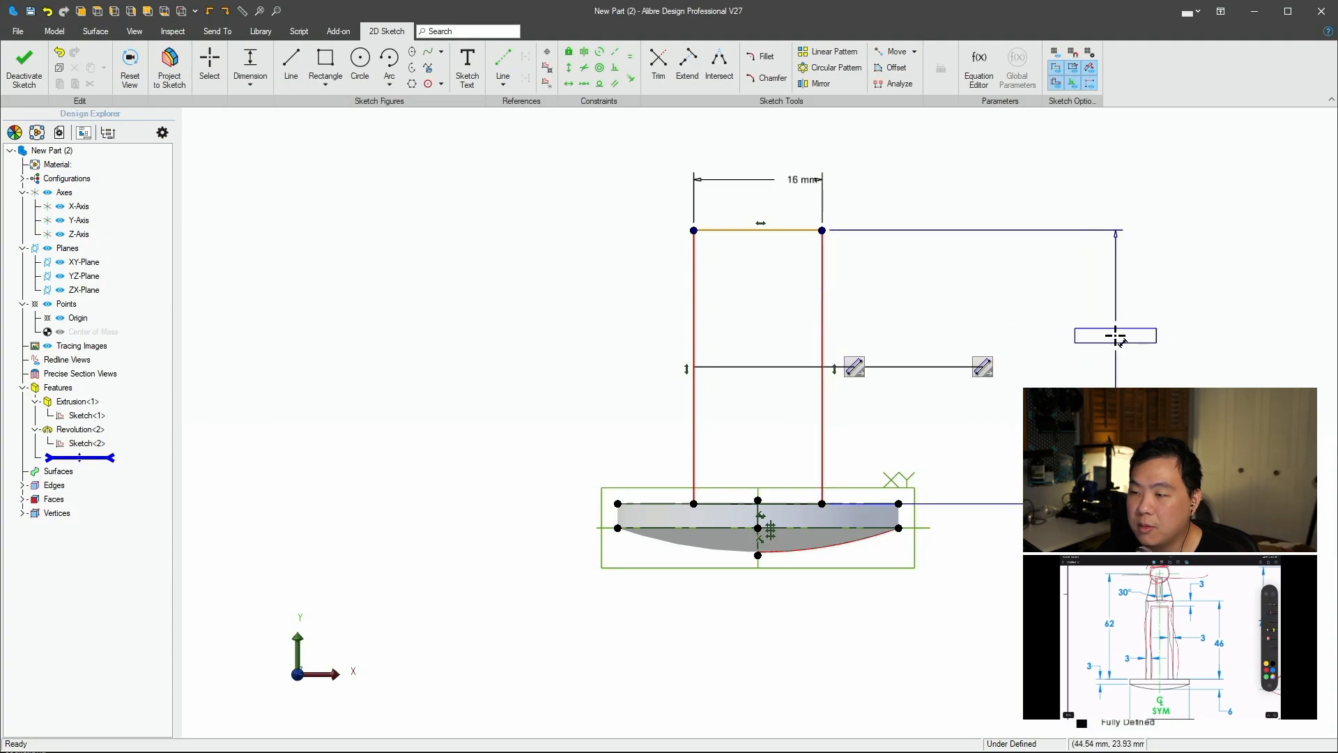
left_click(1110, 364)
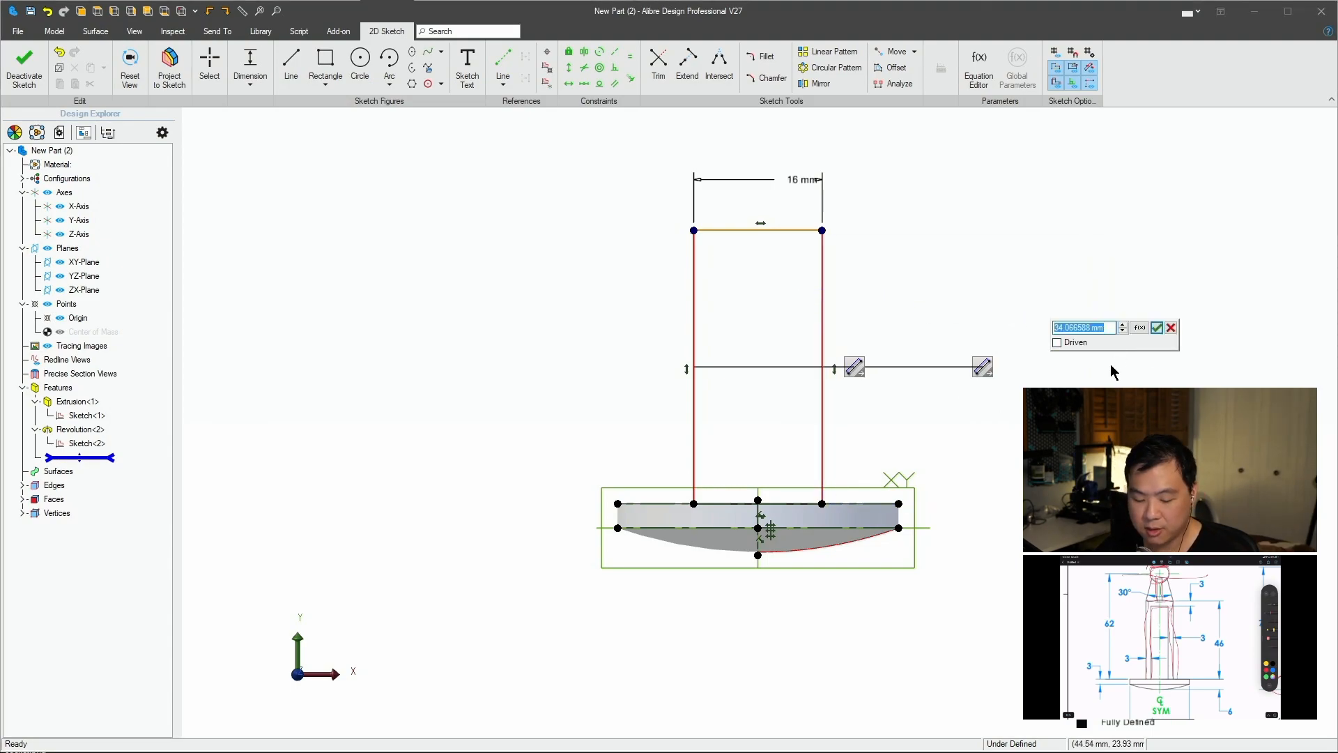
type("46")
key("Return")
key("Escape")
Delete the rectangle's lower edge on the disc to leave an open three-sided profile.
mouse_move(788, 358)
middle_mouse_down()
mouse_move(932, 308)
mouse_move(955, 328)
middle_mouse_up()
scroll(899, 380, "up", 5)
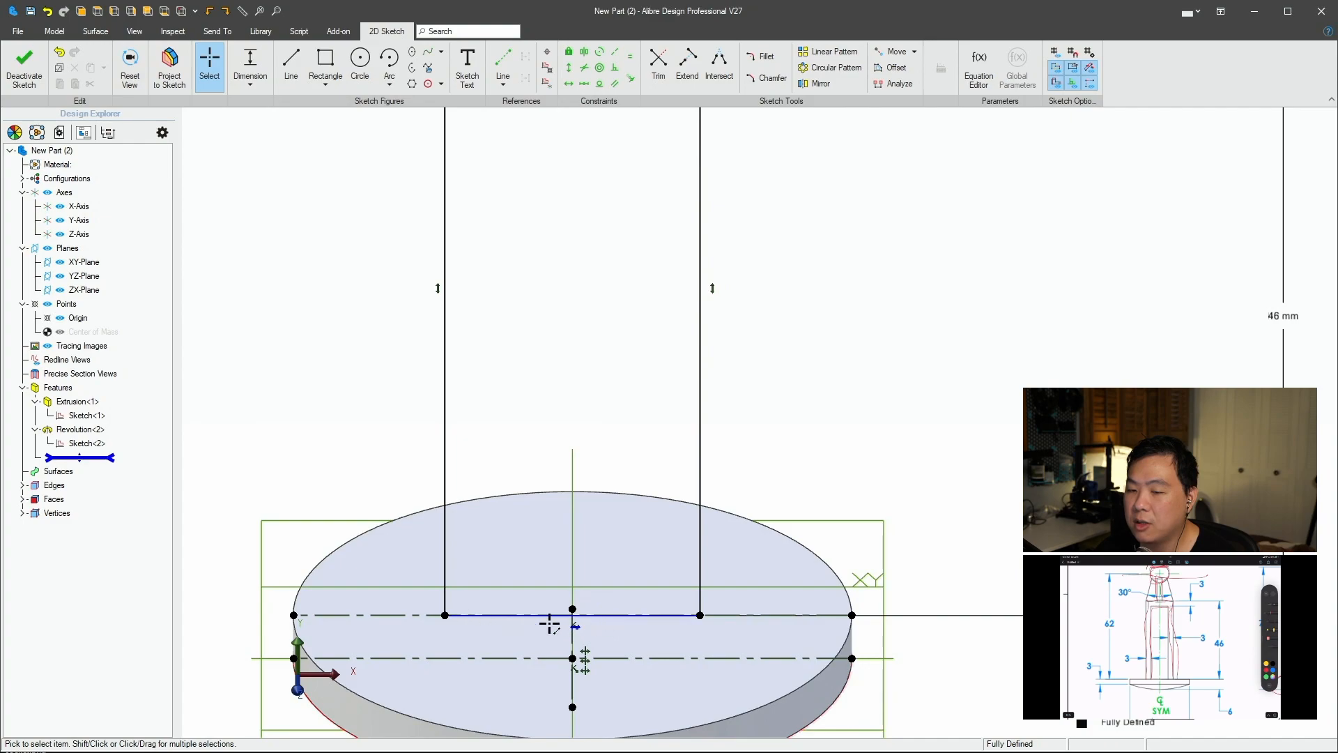
scroll(829, 496, "down", 2)
mouse_move(866, 405)
middle_mouse_down()
mouse_move(971, 341)
mouse_move(976, 360)
middle_mouse_up()
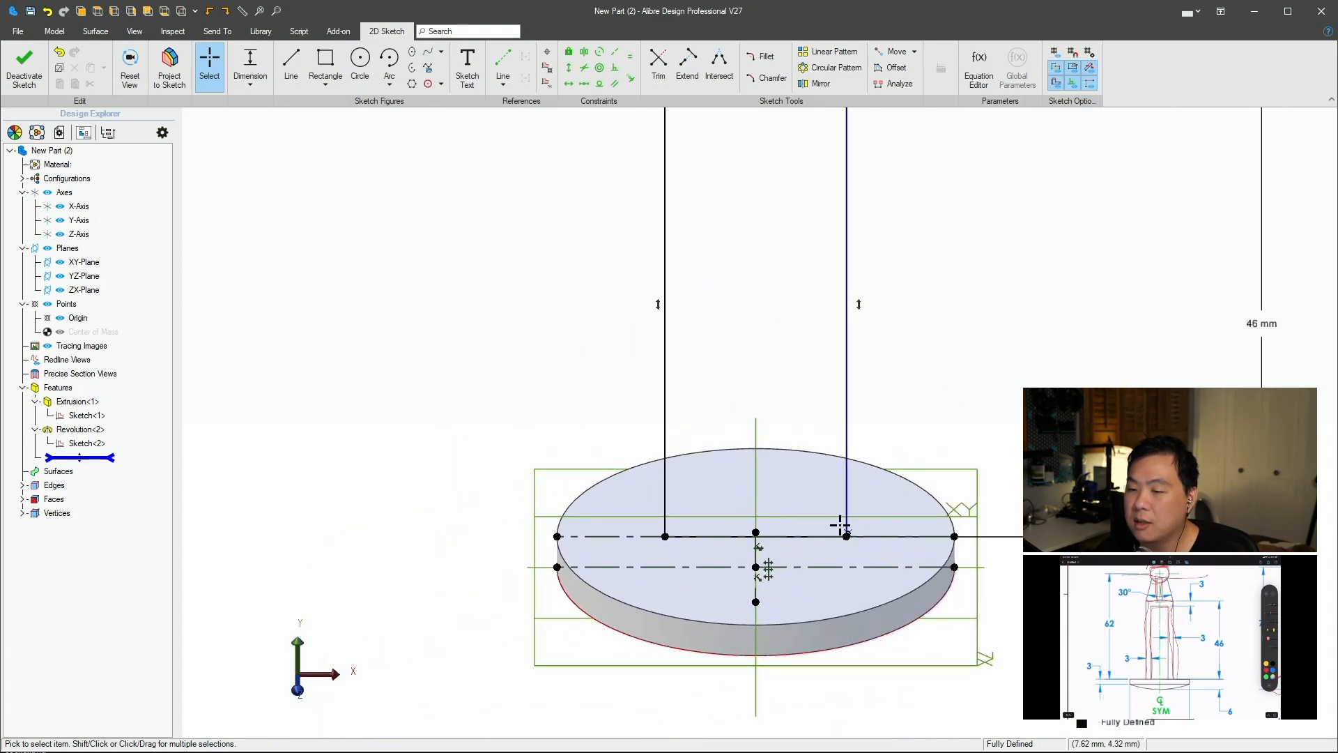
left_click(795, 537)
key("Delete")
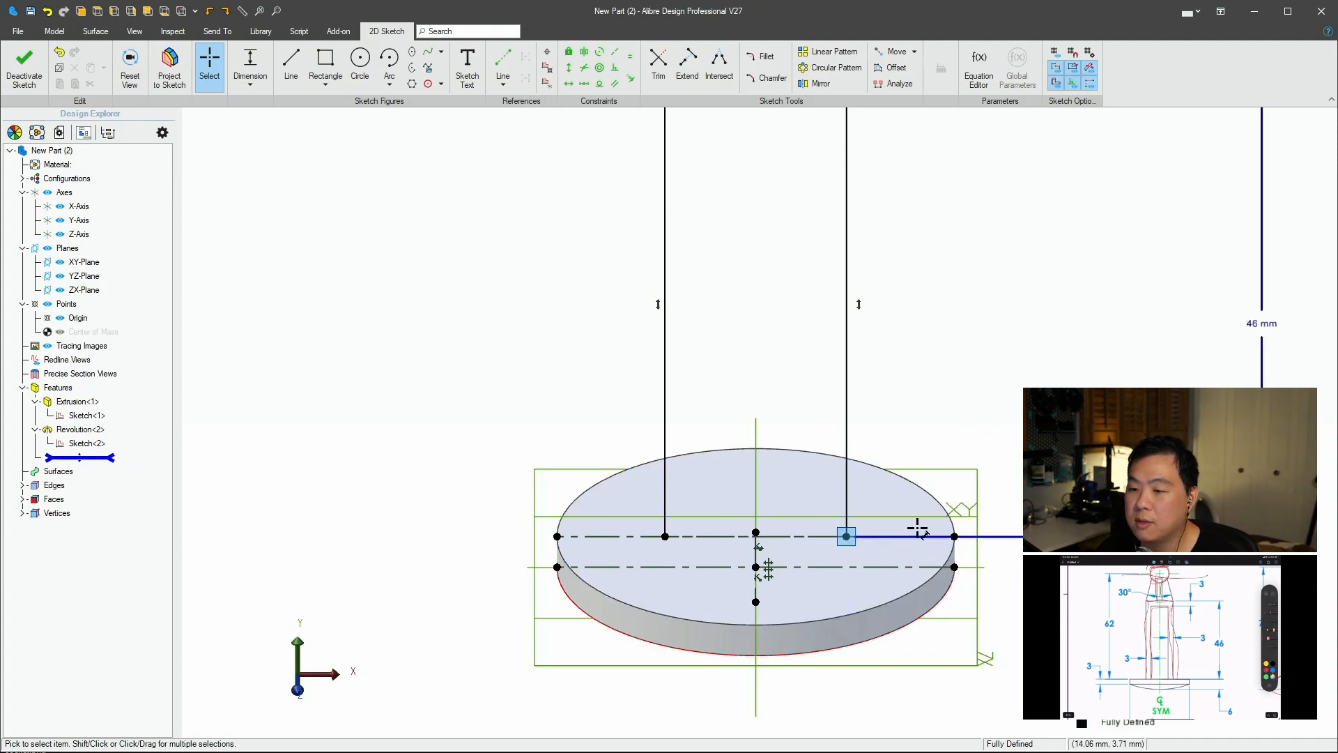
Finish the open-profile sketch and dismiss the sketch problems warning.
middle_click_drag(1033, 394, 993, 359)
middle_click_drag(1005, 273, 899, 463)
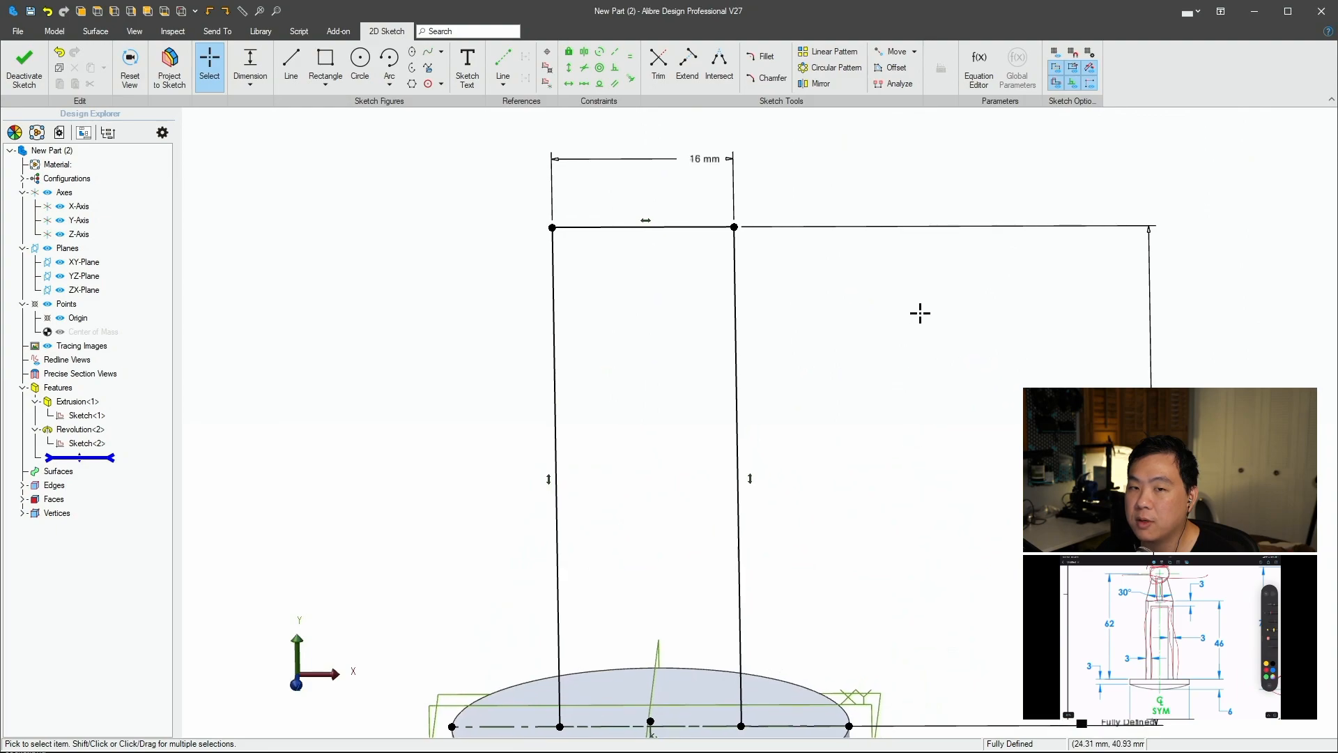
left_click(25, 67)
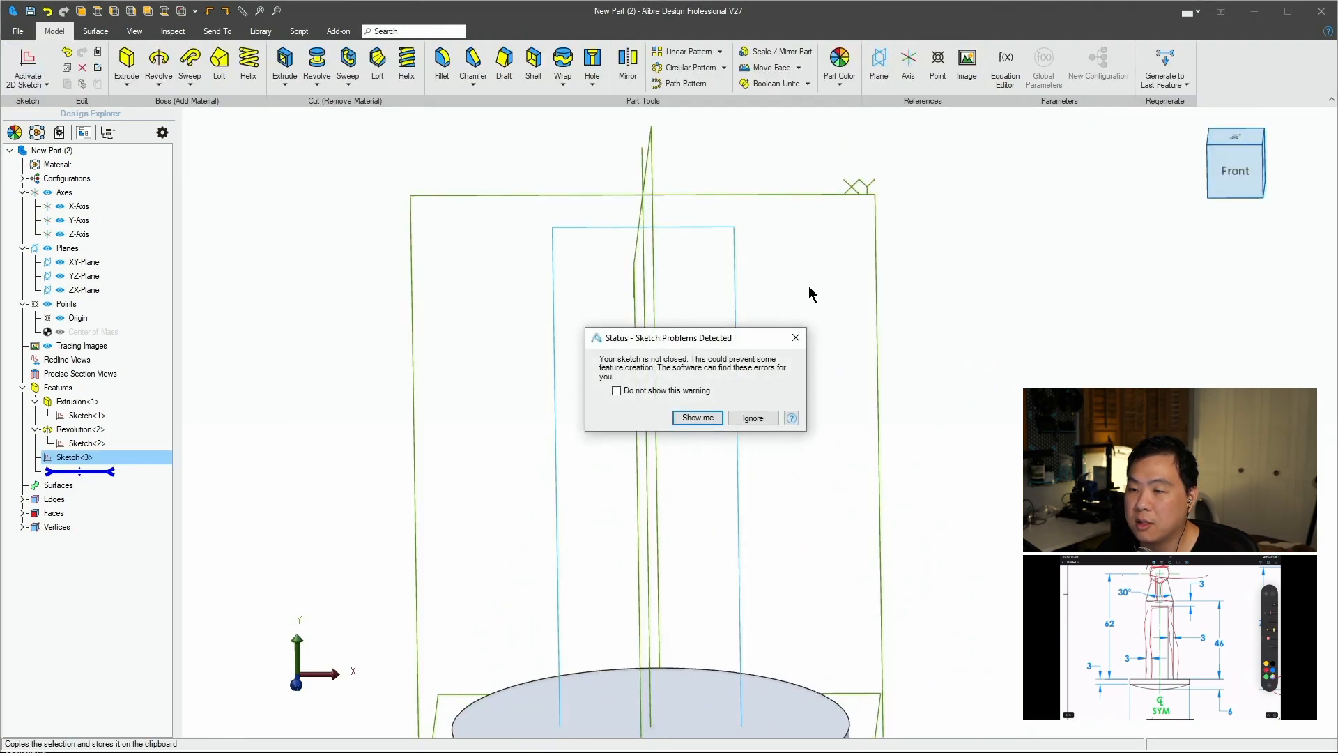
left_click(799, 338)
Set up a Thin Extrude boss of the open profile with type Mid Plane and a depth of 16 mm.
middle_click_drag(994, 316, 992, 303)
scroll(976, 319, "down", 4)
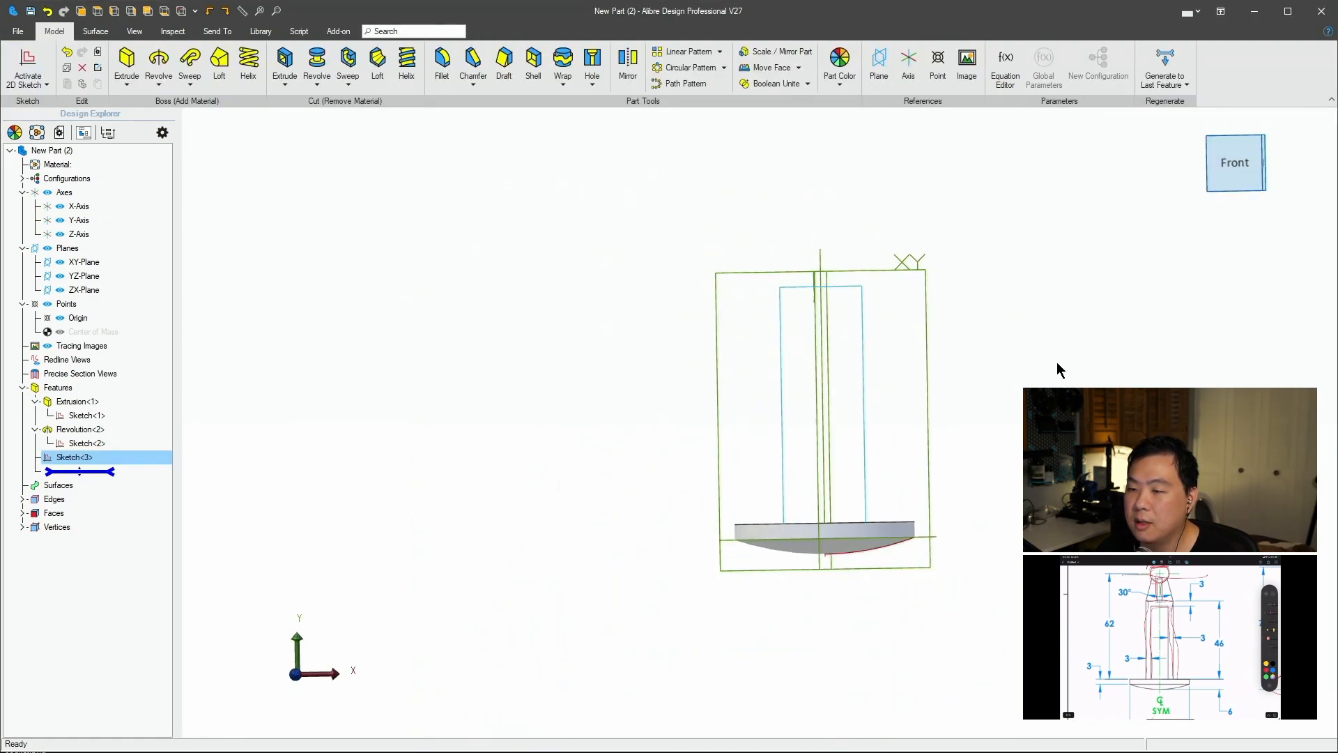
middle_click_drag(1024, 380, 1016, 403)
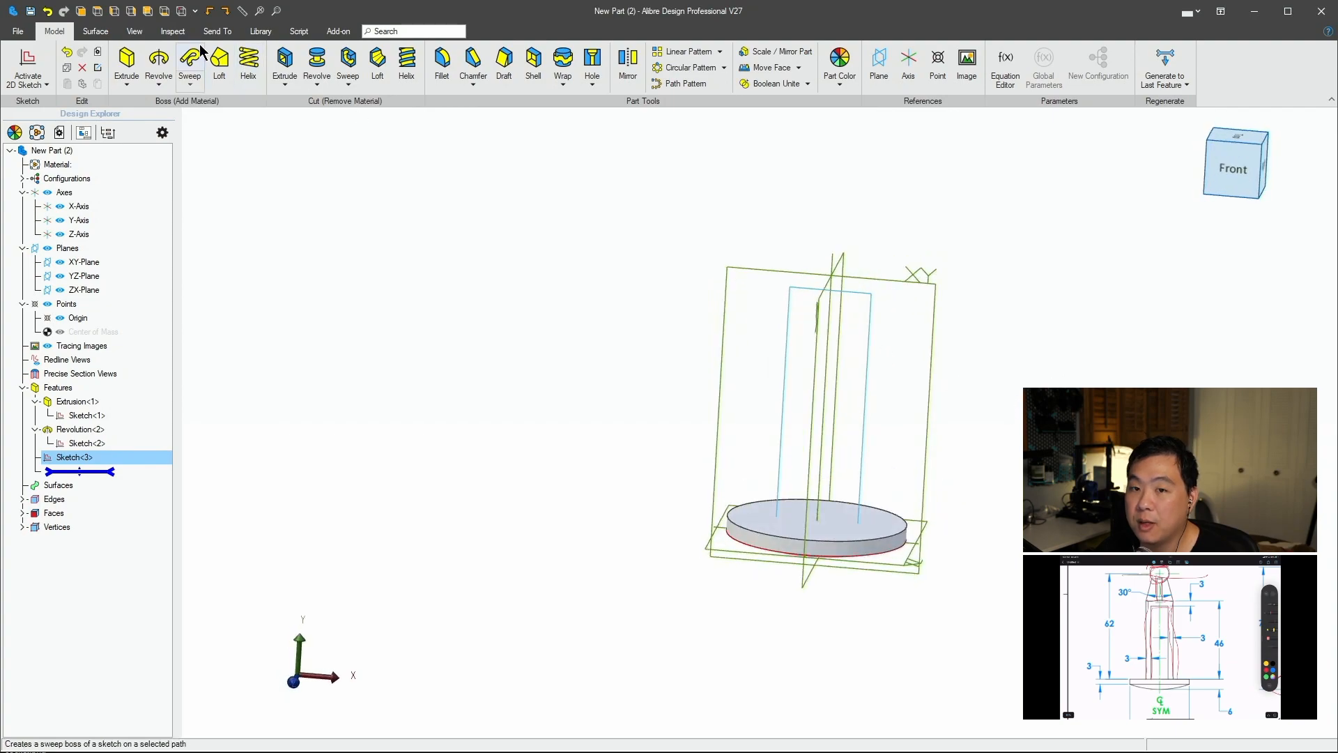
left_click(128, 90)
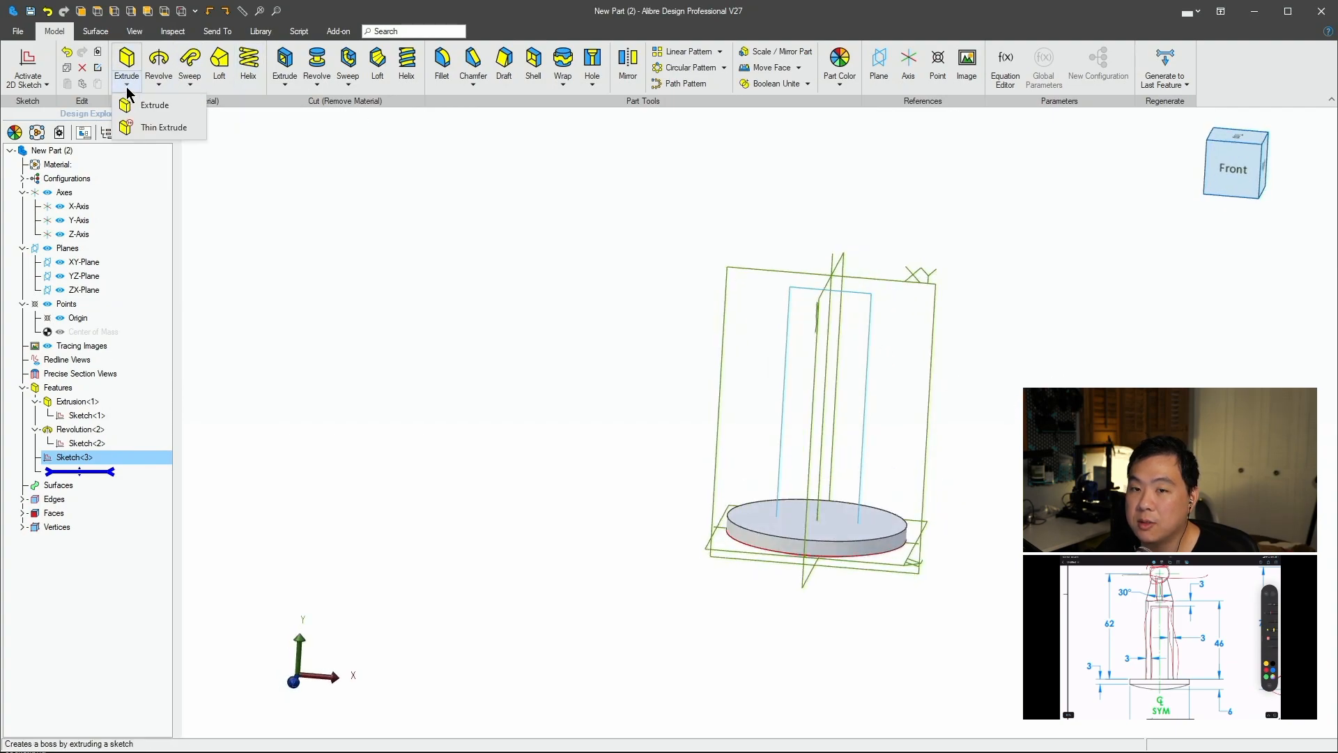
left_click(161, 128)
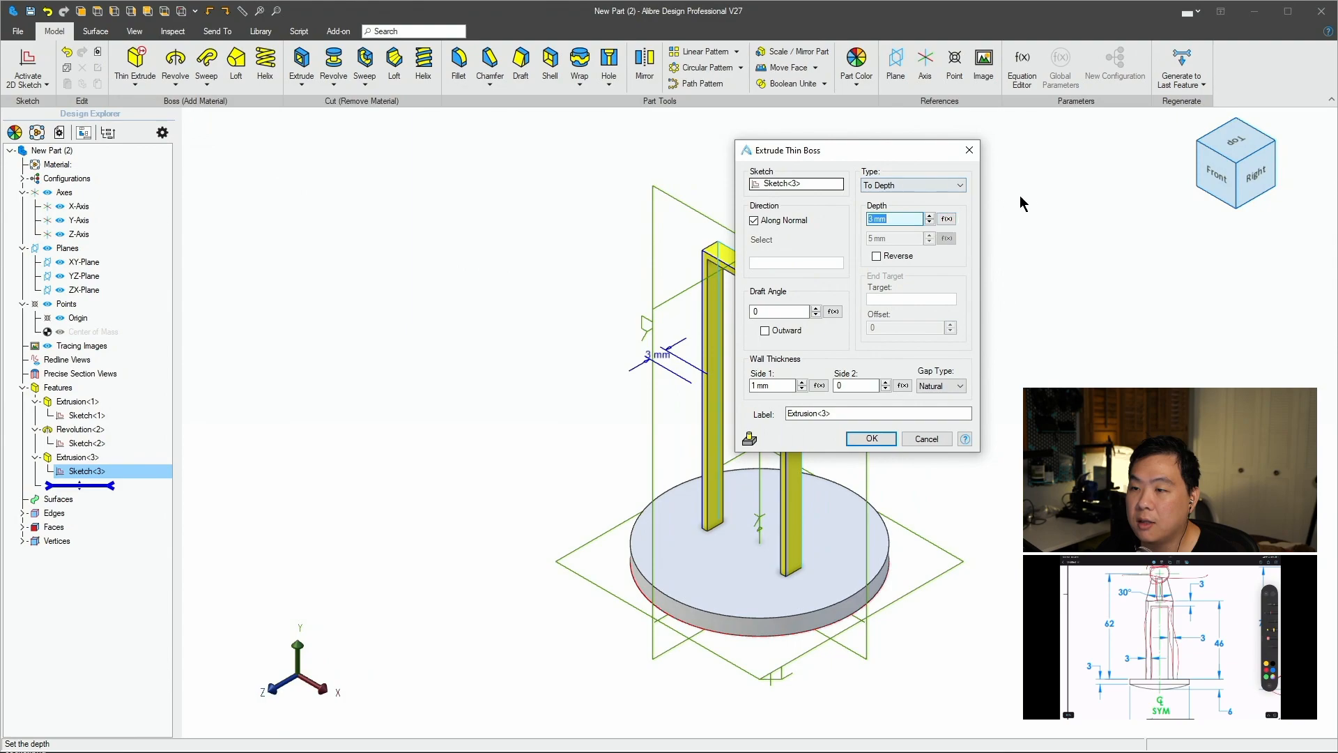
left_click(925, 188)
left_click(880, 207)
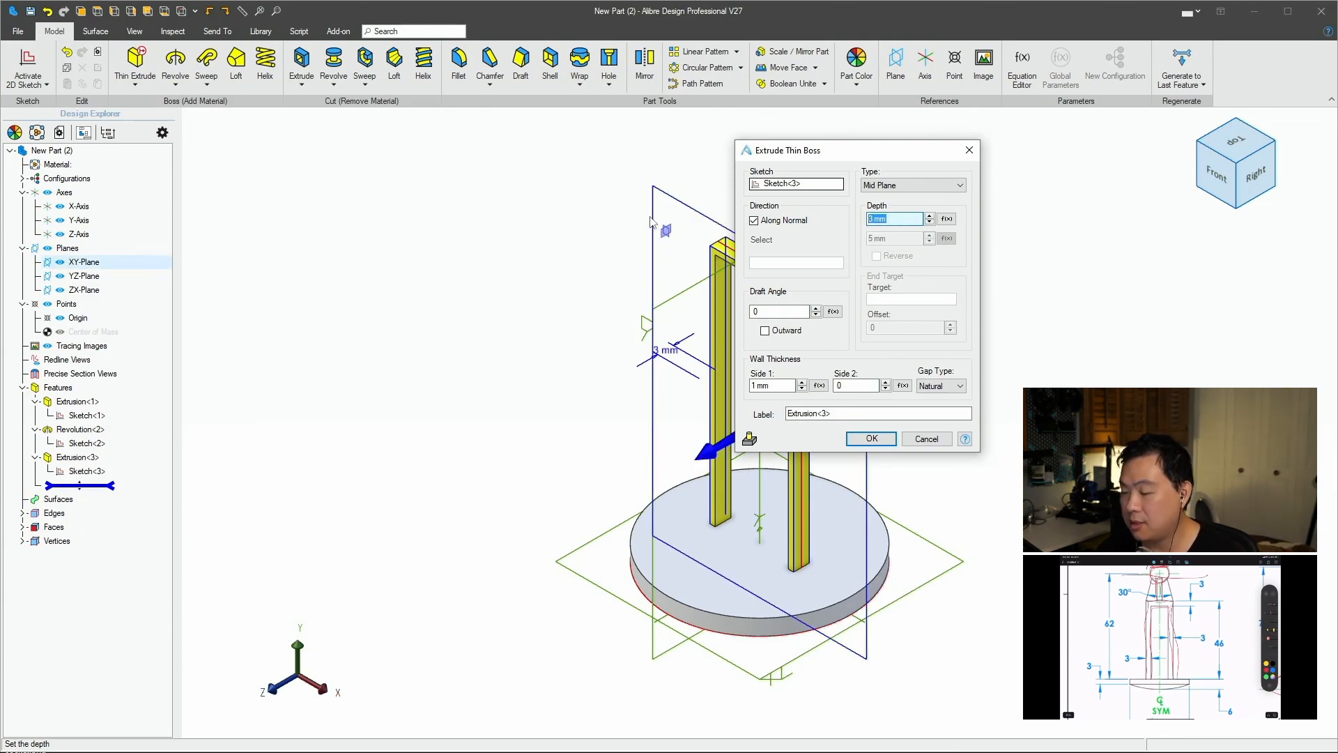
middle_click_drag(530, 426, 666, 433)
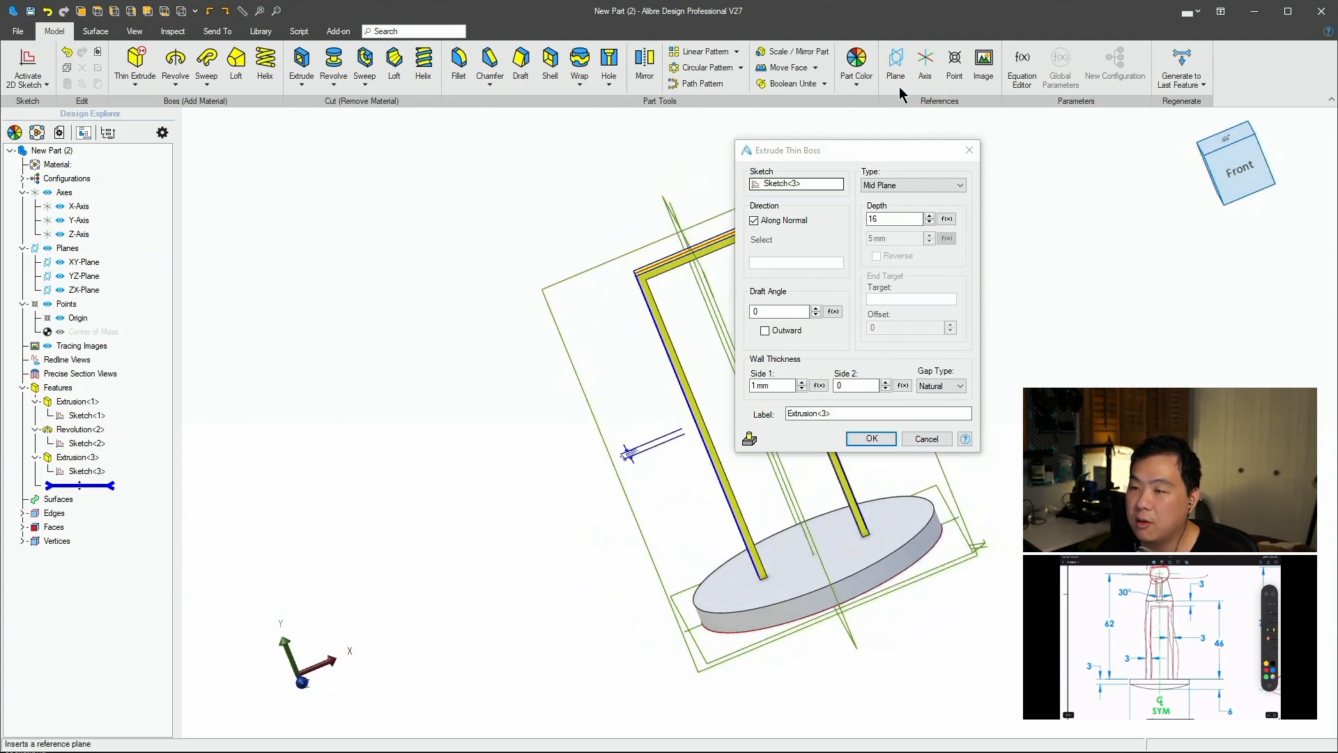
Try different wall thicknesses on Side 1 and Side 2 of the thin boss to see which way each grows.
left_click_drag(884, 155, 497, 259)
mouse_move(1054, 333)
middle_mouse_down()
mouse_move(1025, 300)
mouse_move(1051, 328)
middle_mouse_up()
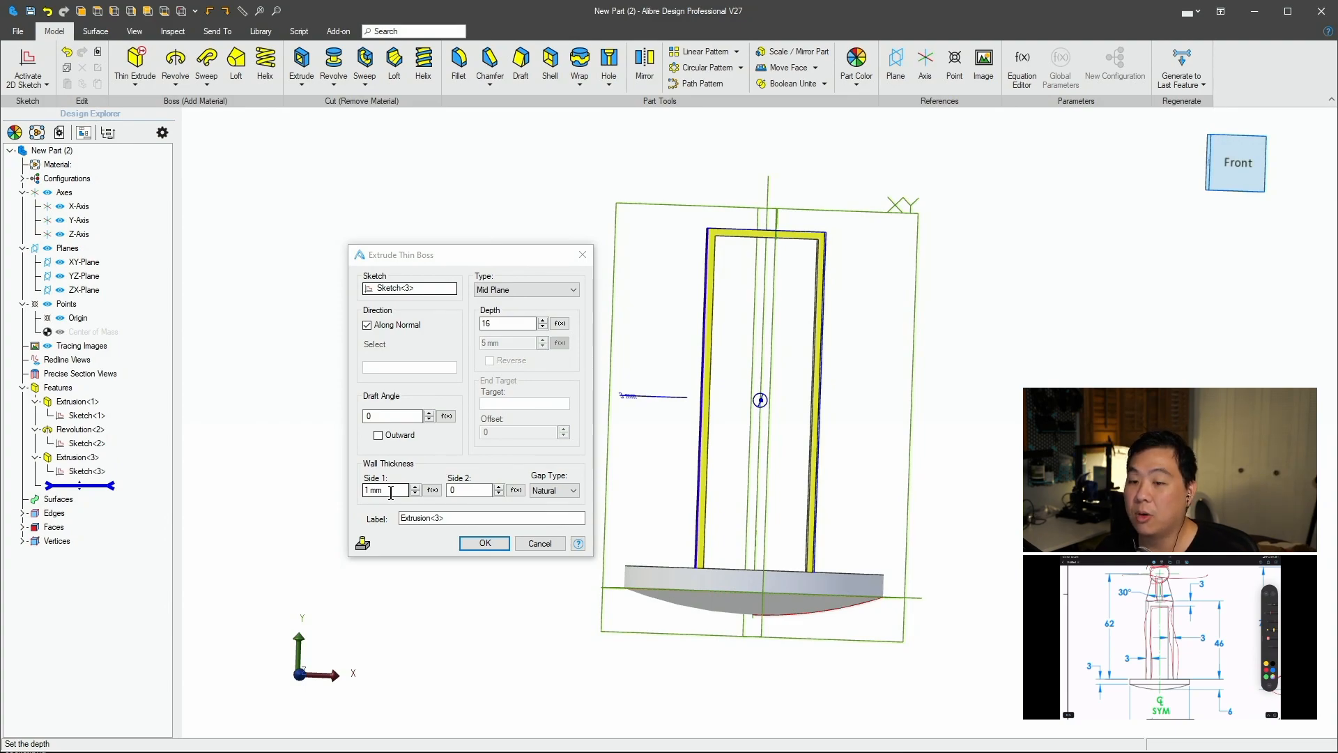
scroll(867, 299, "up", 2)
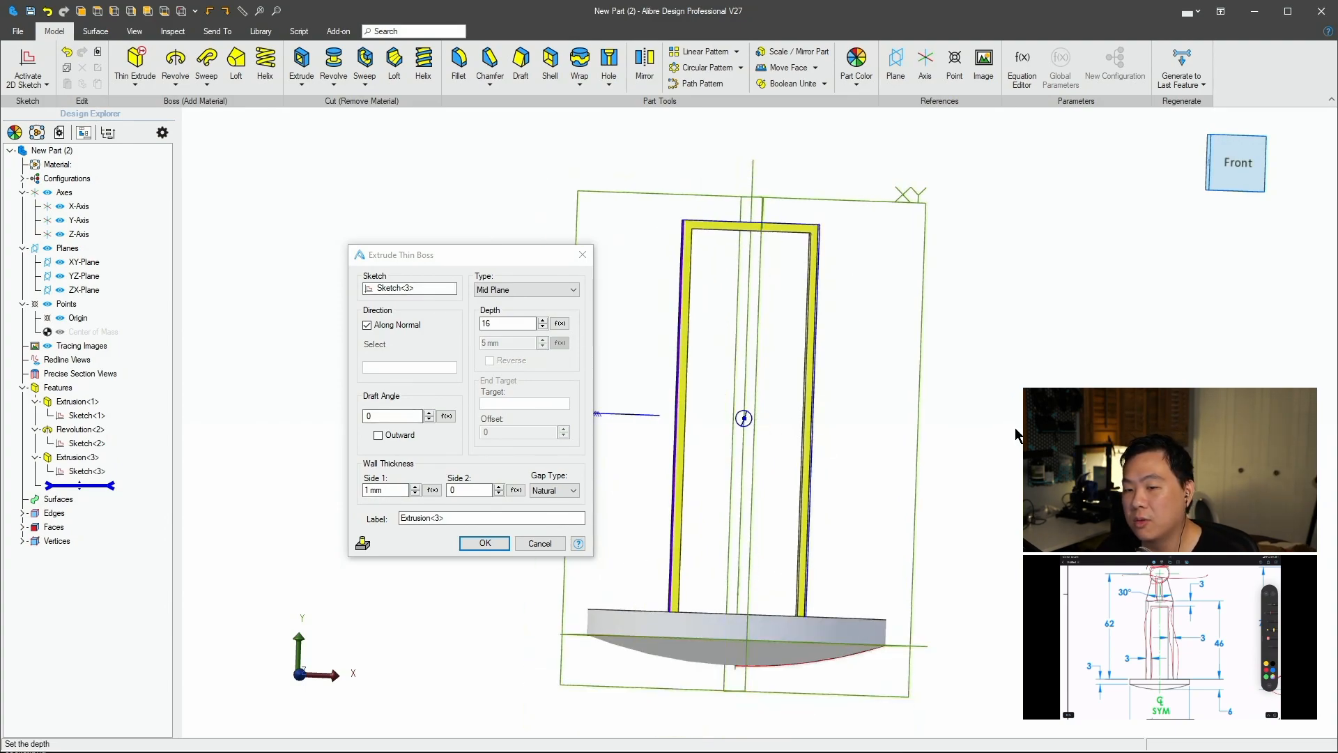
left_click(415, 487)
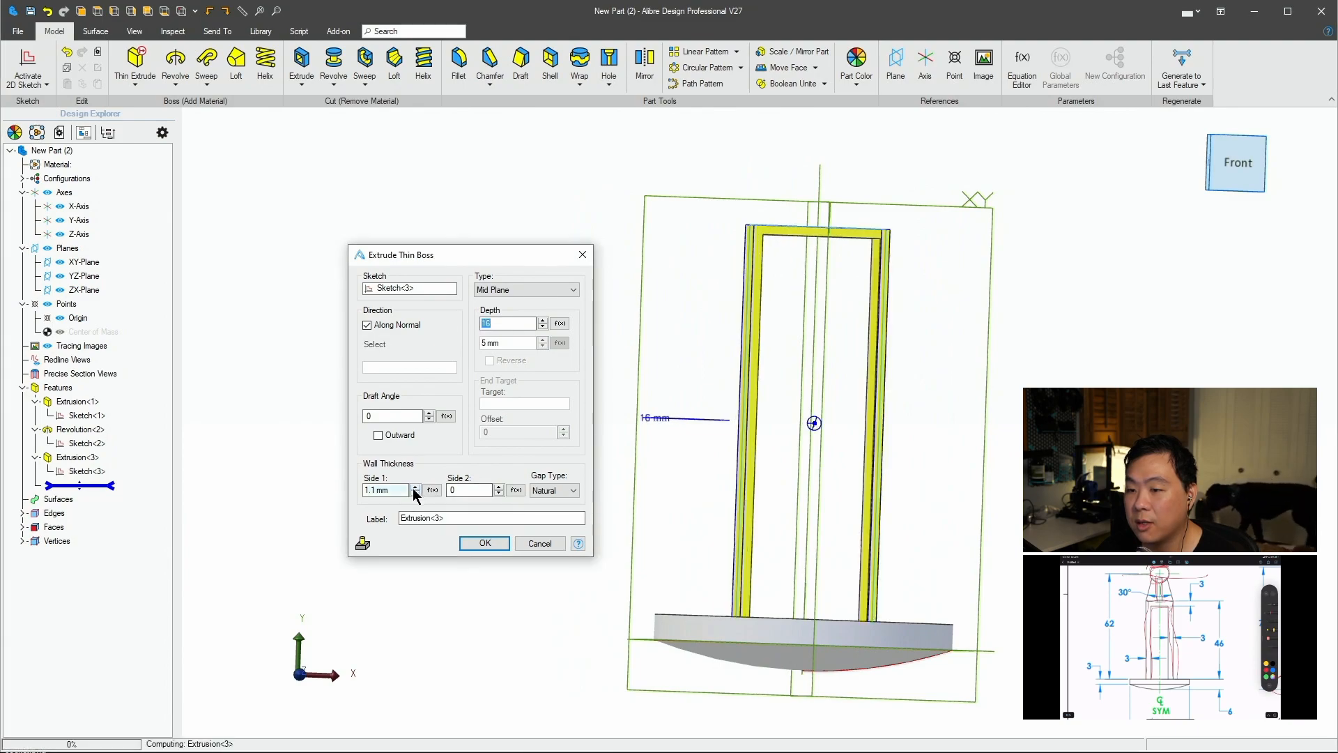
left_click(413, 488)
left_click(412, 492)
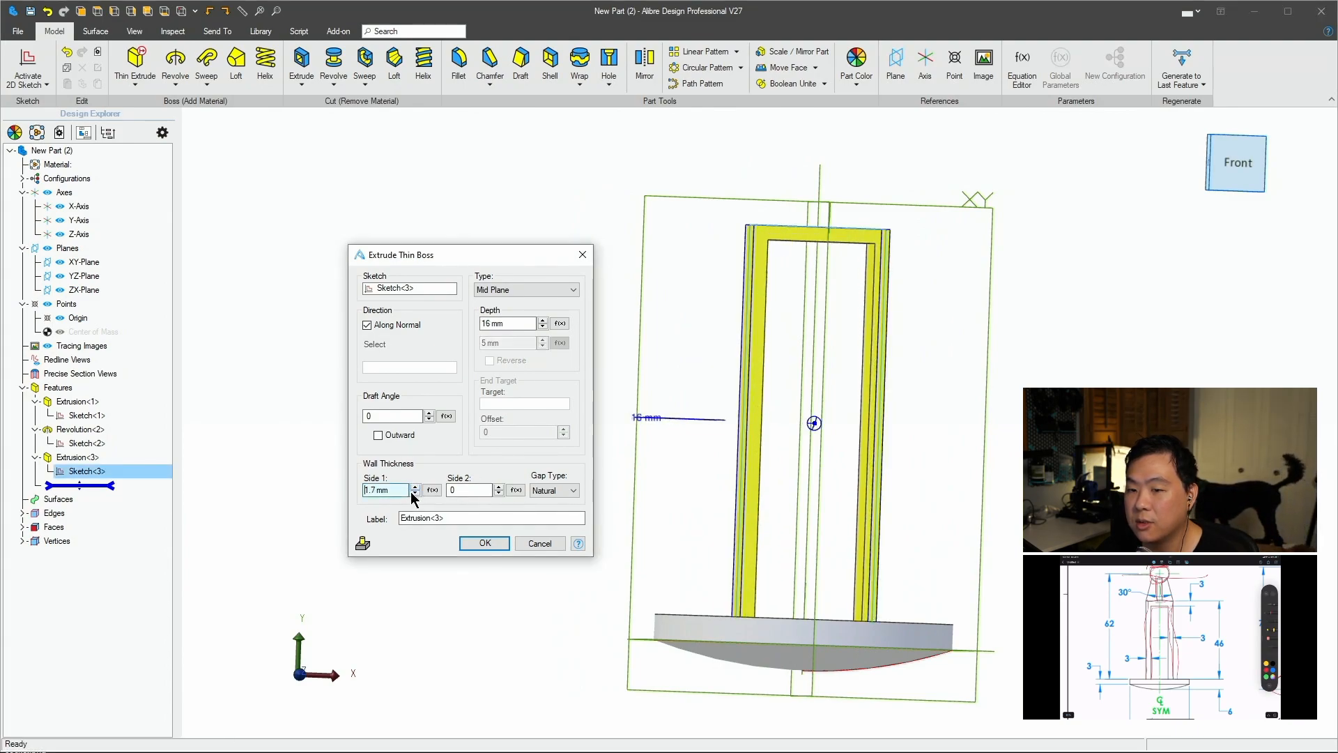
left_click(415, 487)
left_click(415, 487)
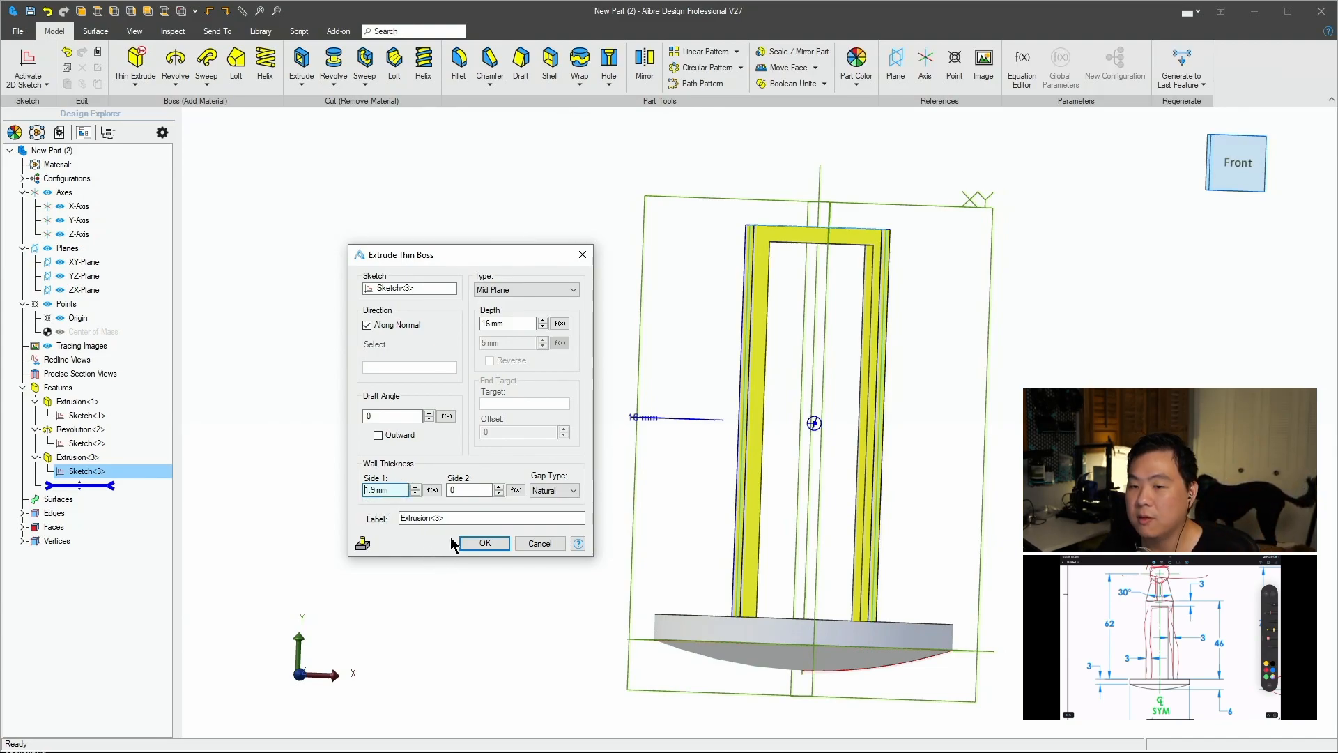
left_click(467, 490)
type("0.5")
key("Return")
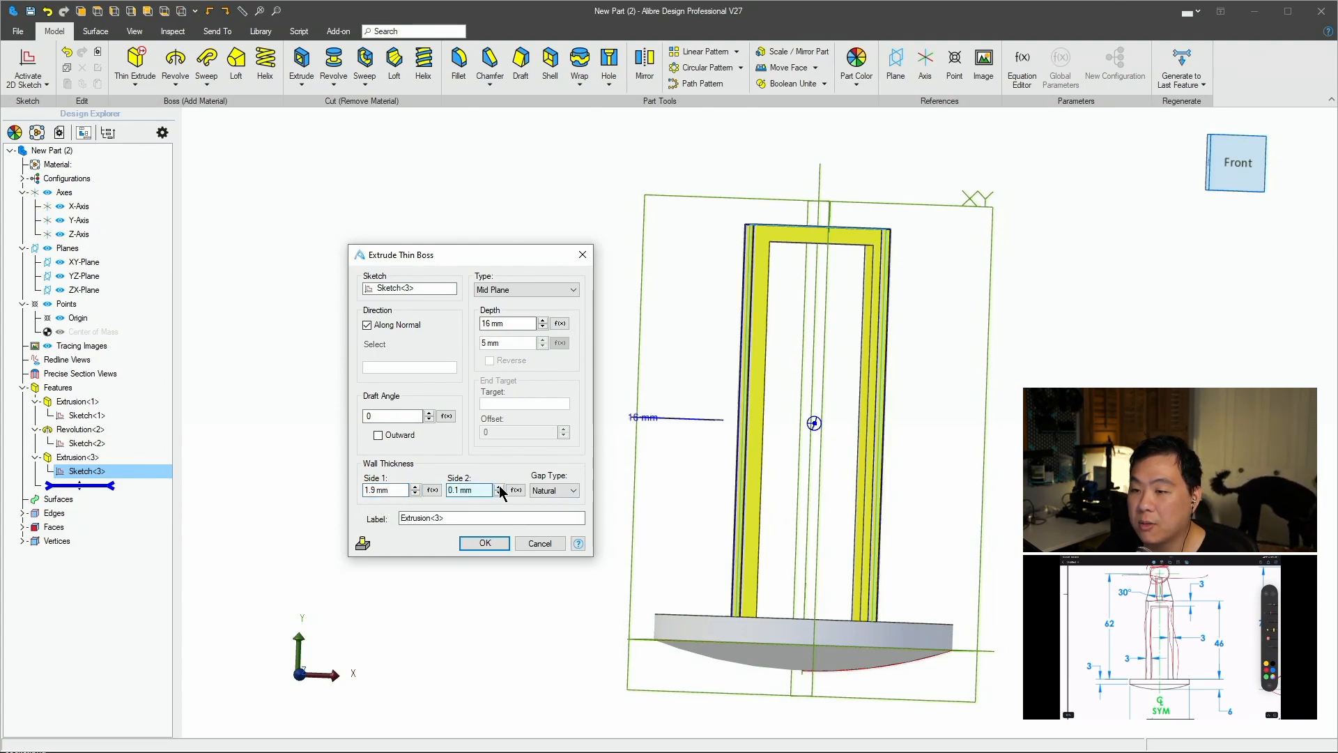
type("0")
Set the thin boss's Side 1 wall thickness to 3 mm and create the extrusion.
left_click(388, 490)
type("3")
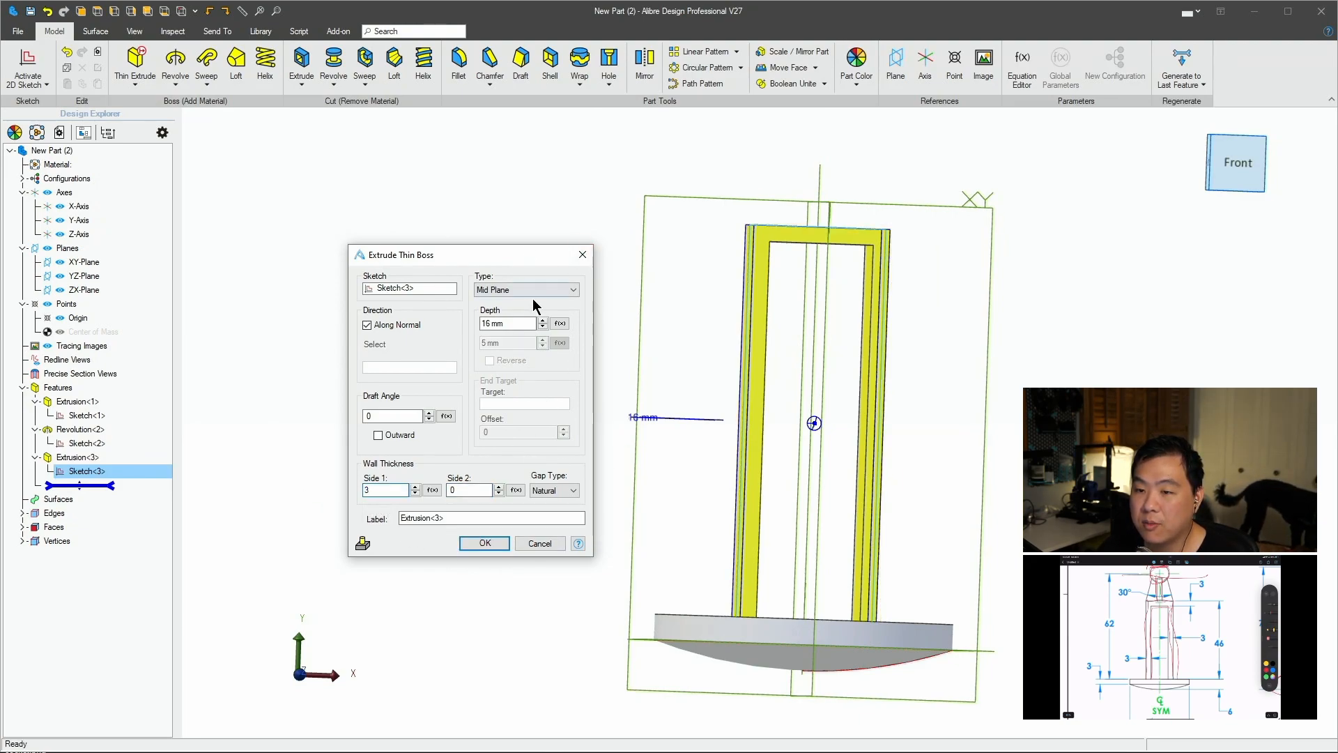
left_click(485, 543)
Start a sketch on the disc's upper face and project the inner bottom edges of both column legs as reference figures.
middle_click_drag(965, 428, 1085, 380)
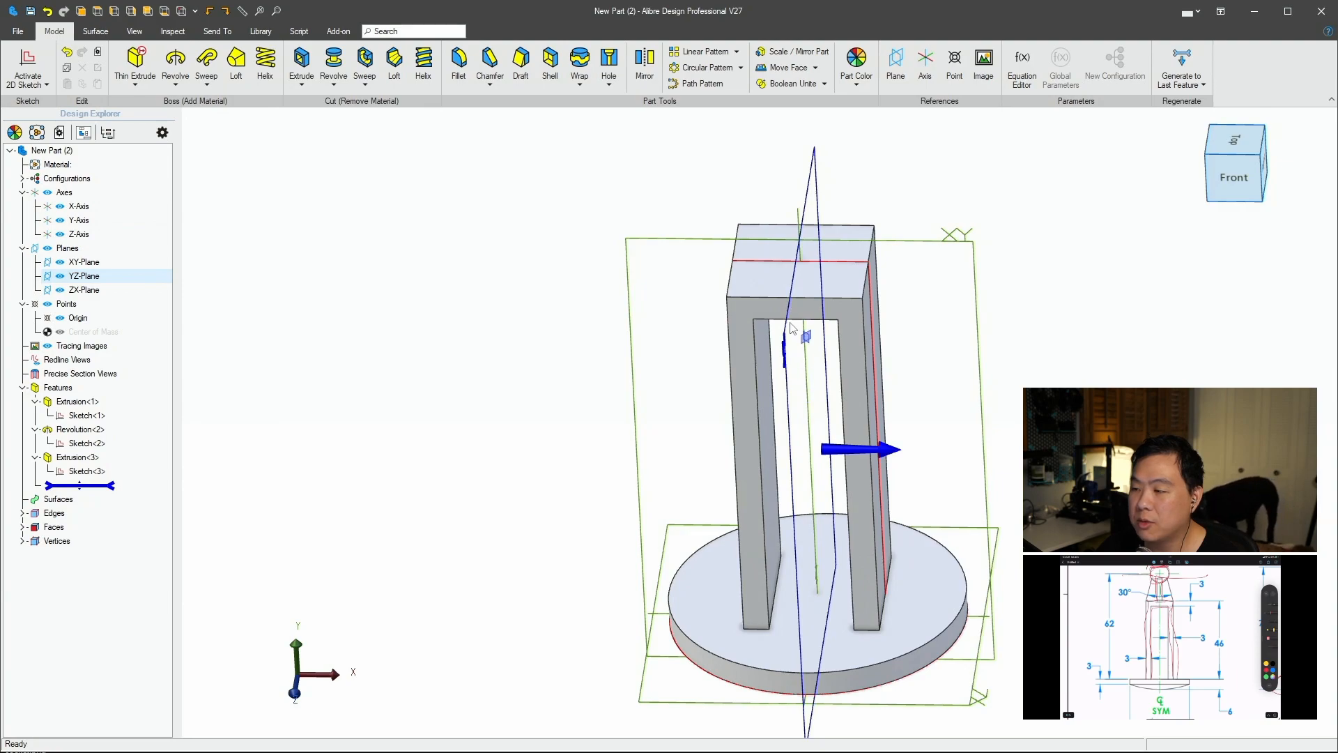
middle_click_drag(787, 474, 815, 335)
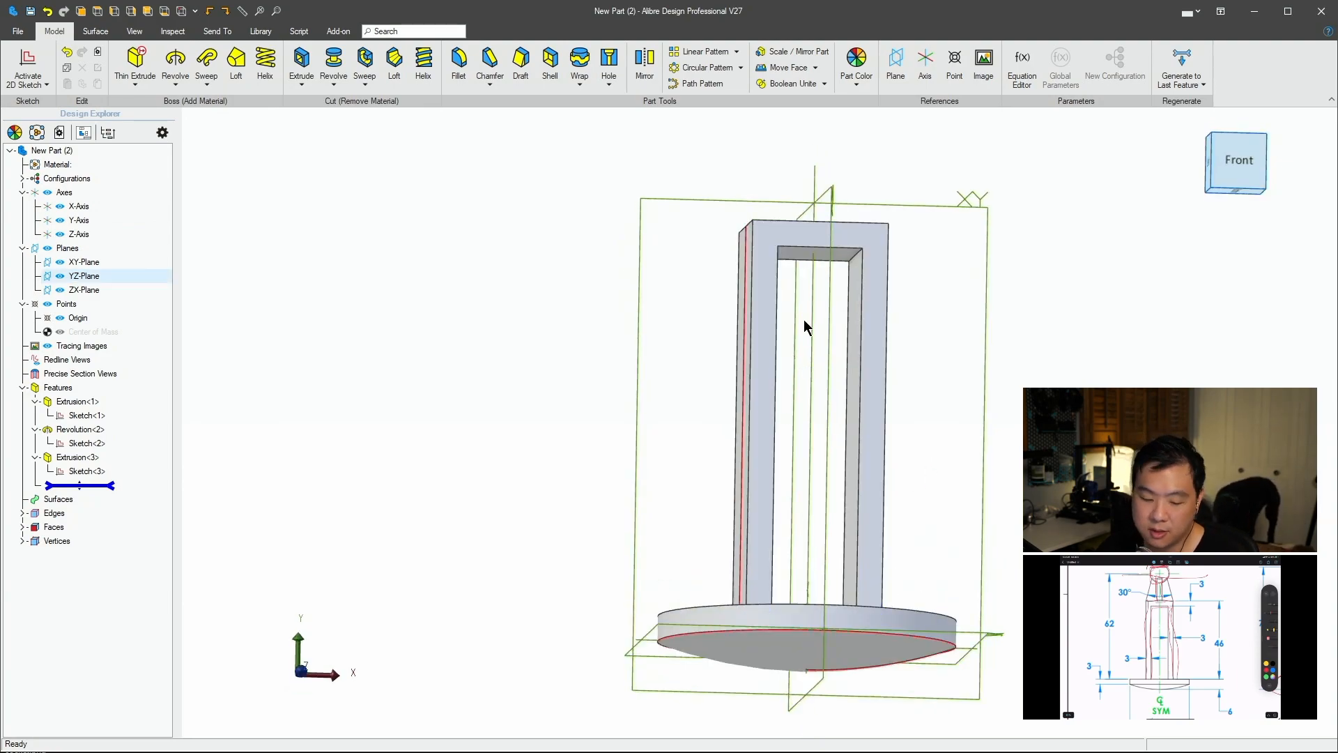
middle_click_drag(962, 560, 903, 654)
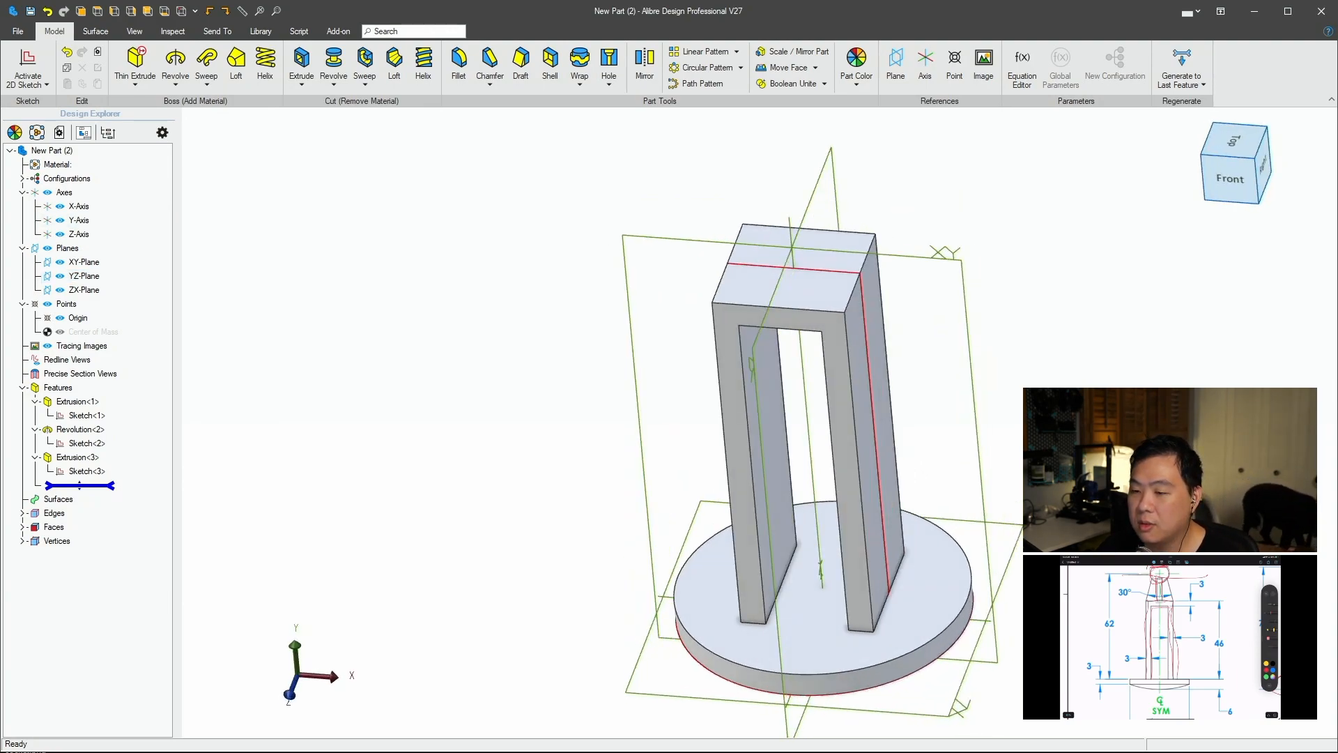
left_click(821, 633)
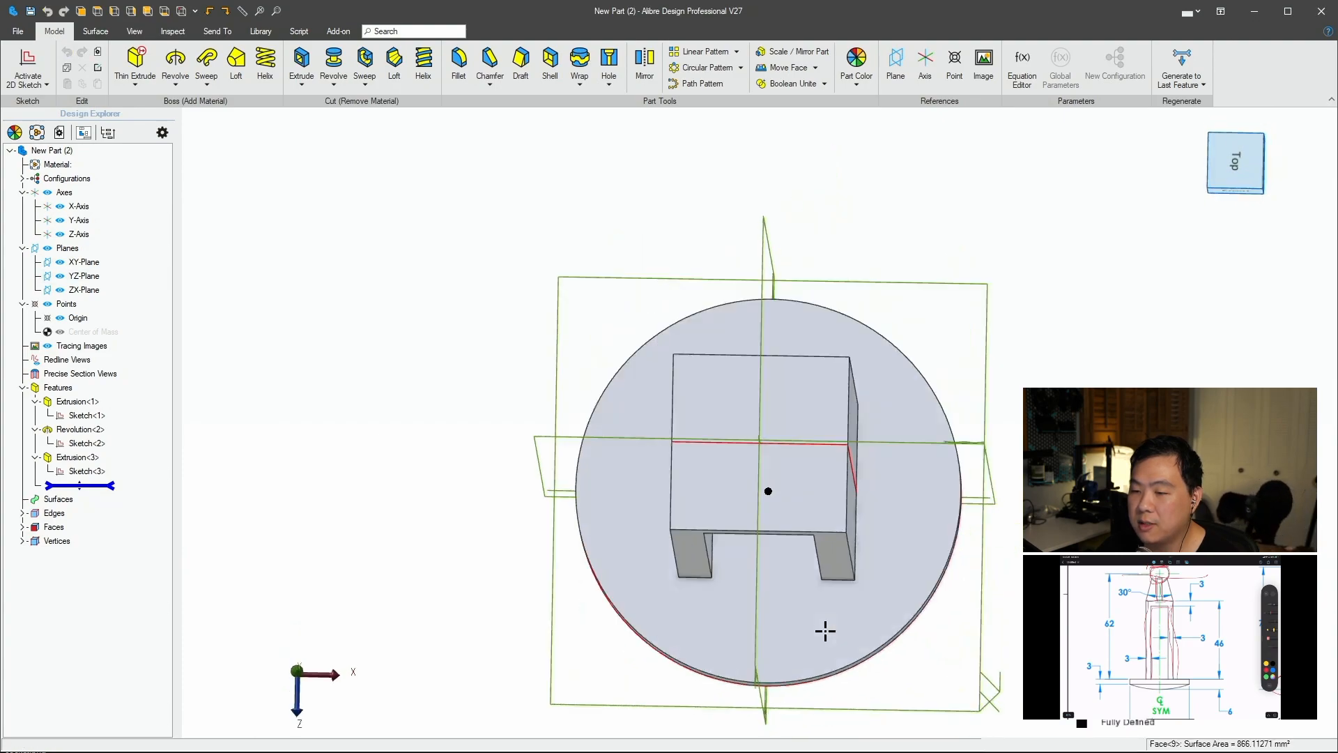
mouse_move(1095, 484)
middle_mouse_down()
mouse_move(1080, 426)
mouse_move(1093, 463)
middle_mouse_up()
scroll(1093, 463, "down", 2)
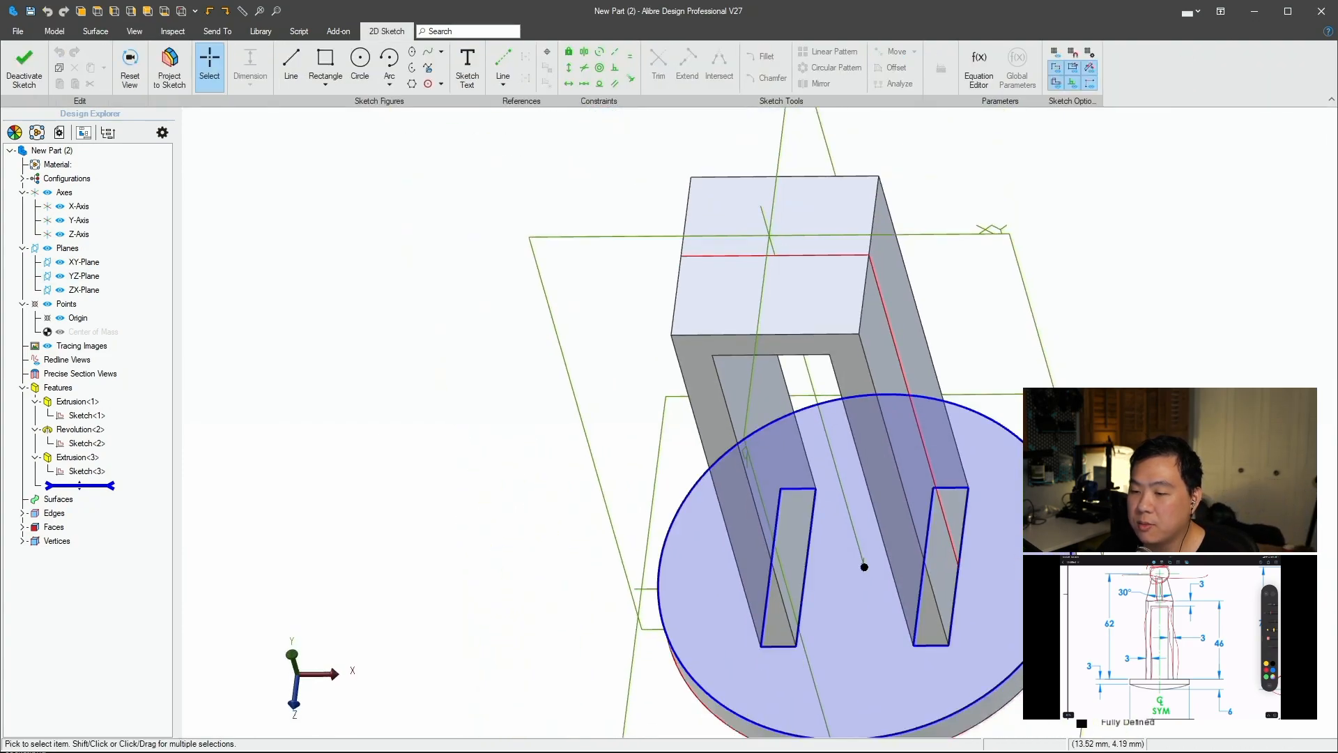
key("p")
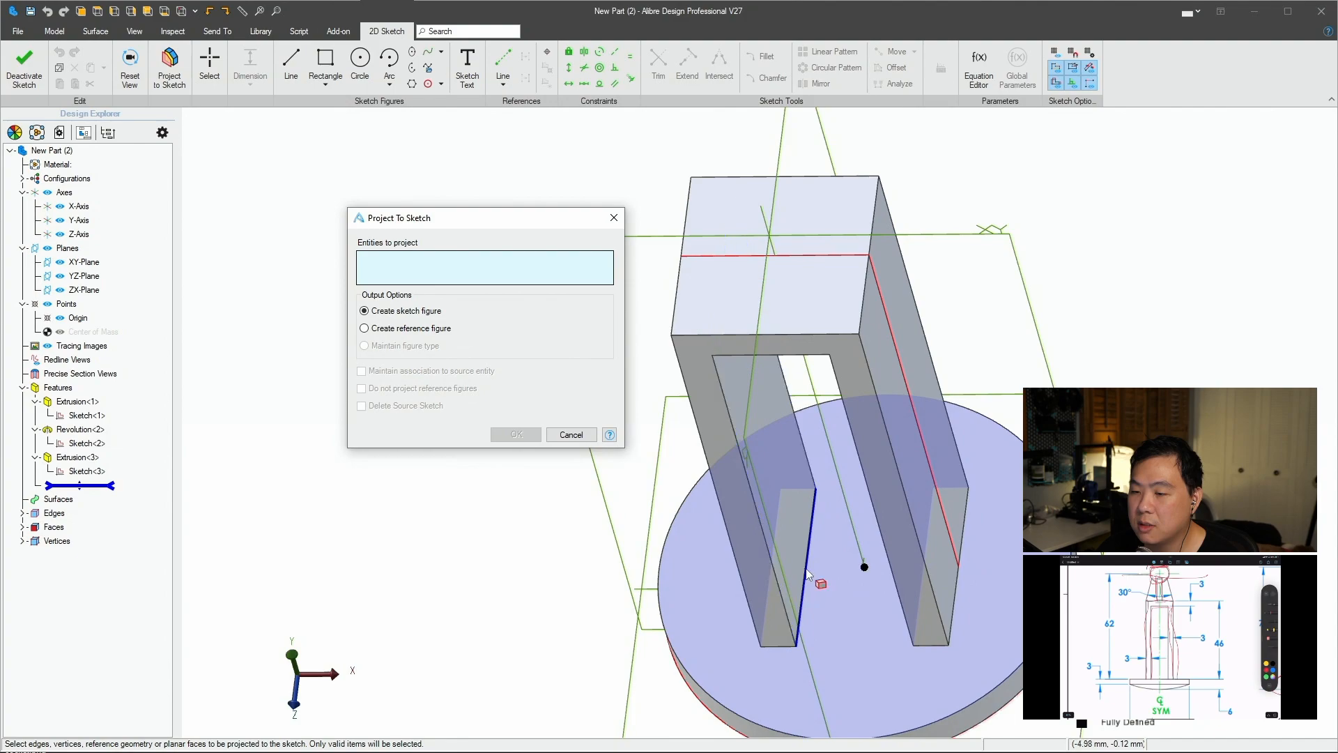
left_click(809, 574)
middle_click_drag(809, 574, 863, 588)
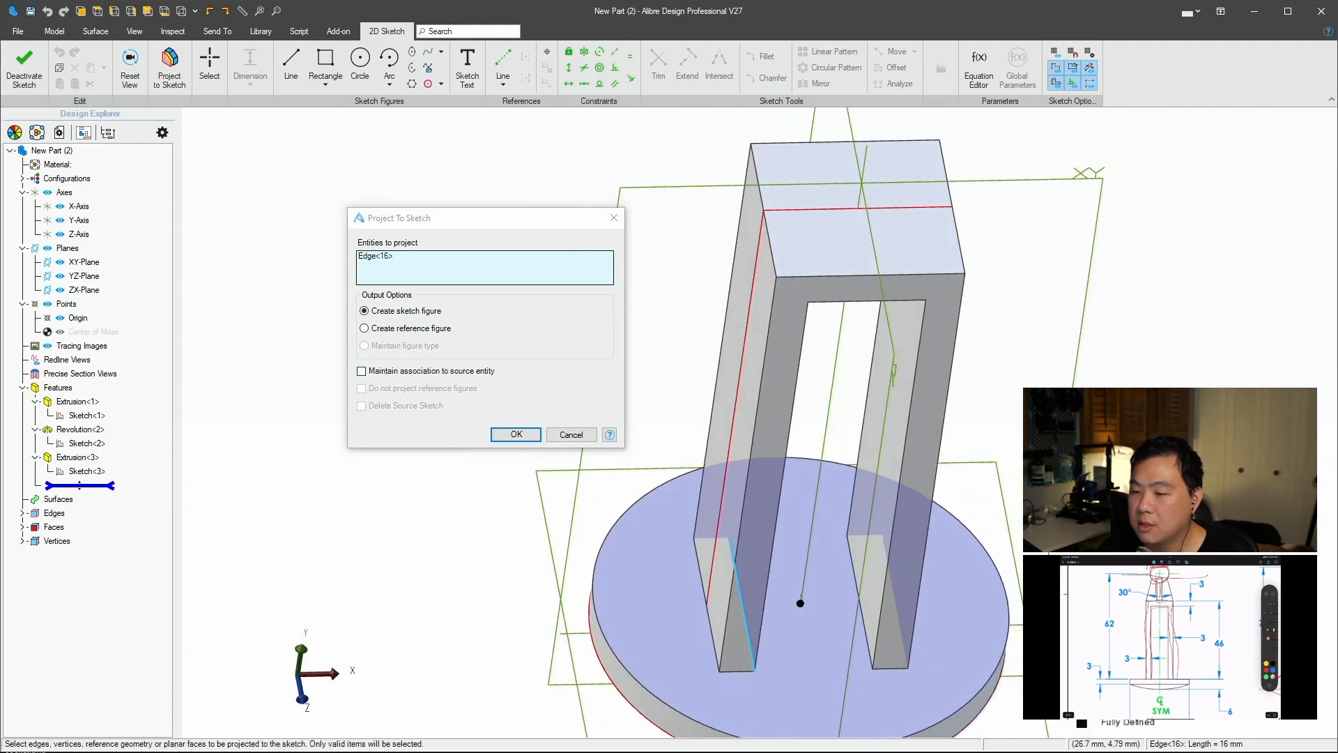
left_click(862, 604)
left_click(418, 330)
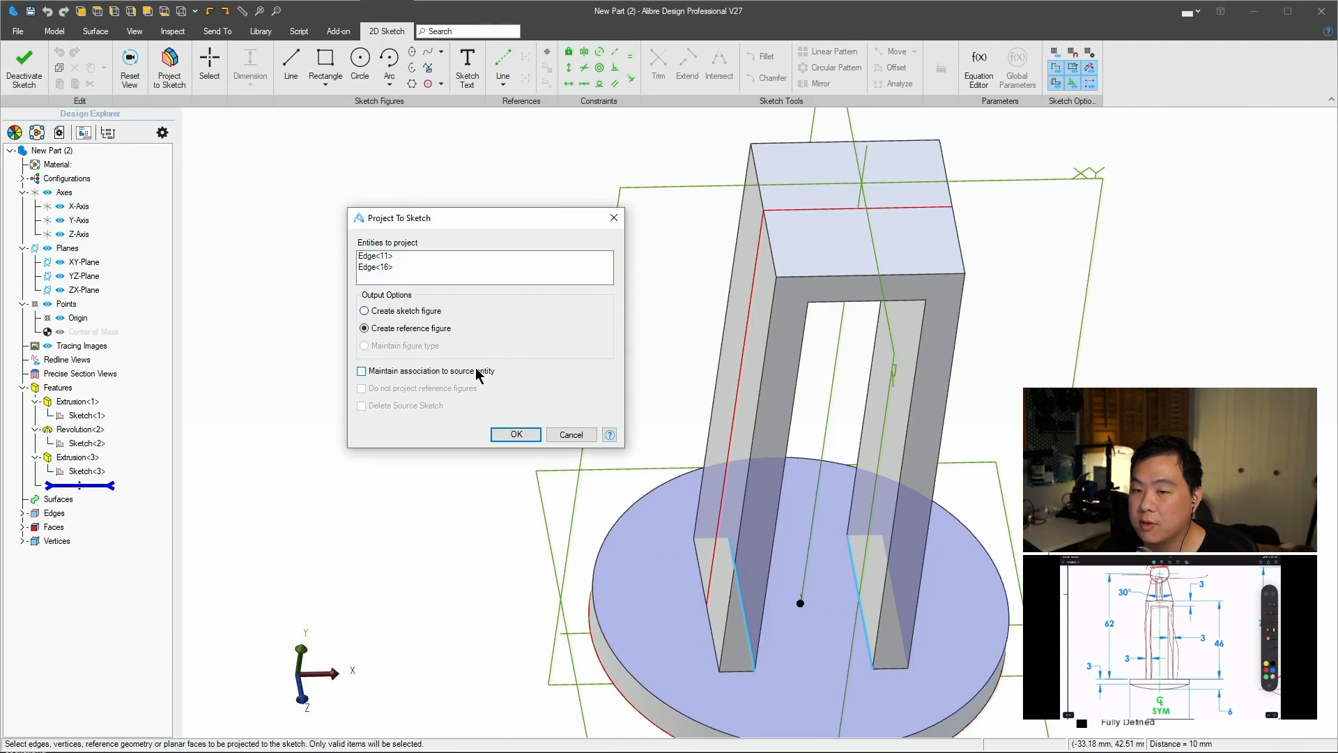
left_click(516, 434)
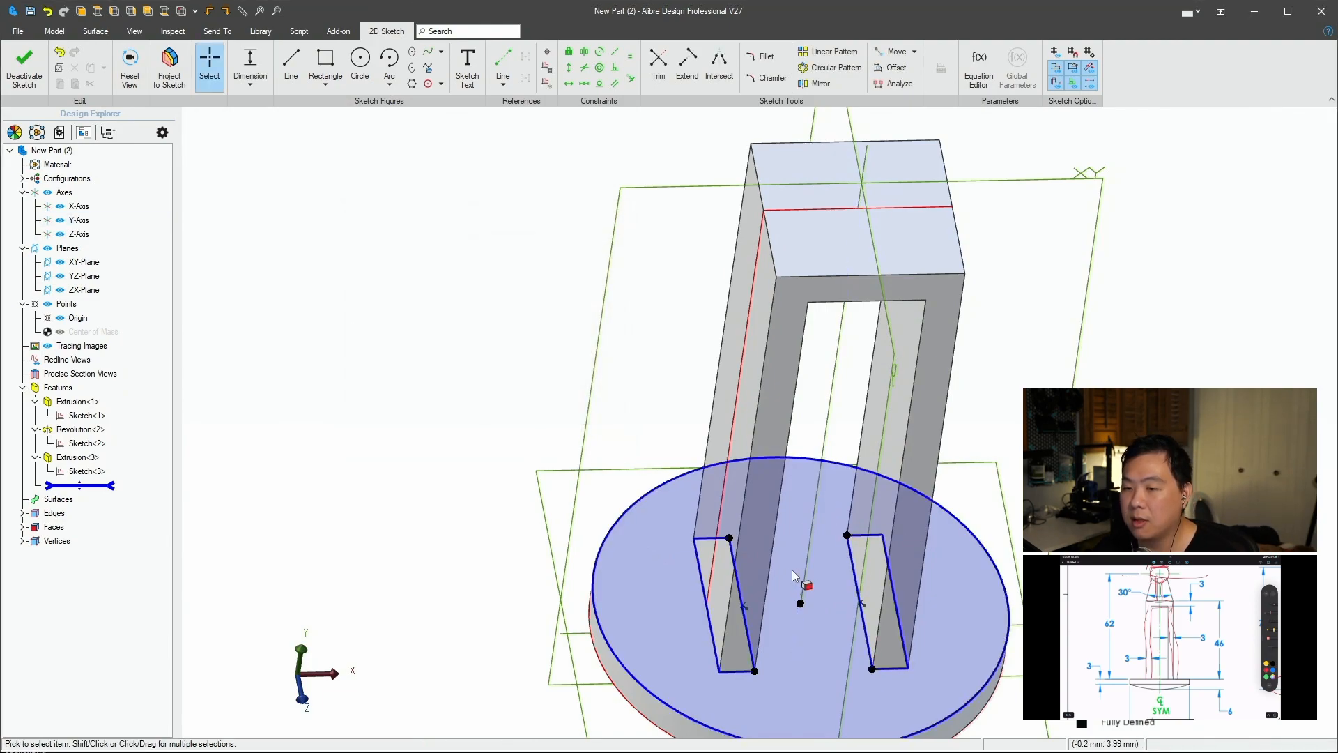
Sketch a rectangle centred on the origin, spanning between the two projected reference lines.
left_click(130, 66)
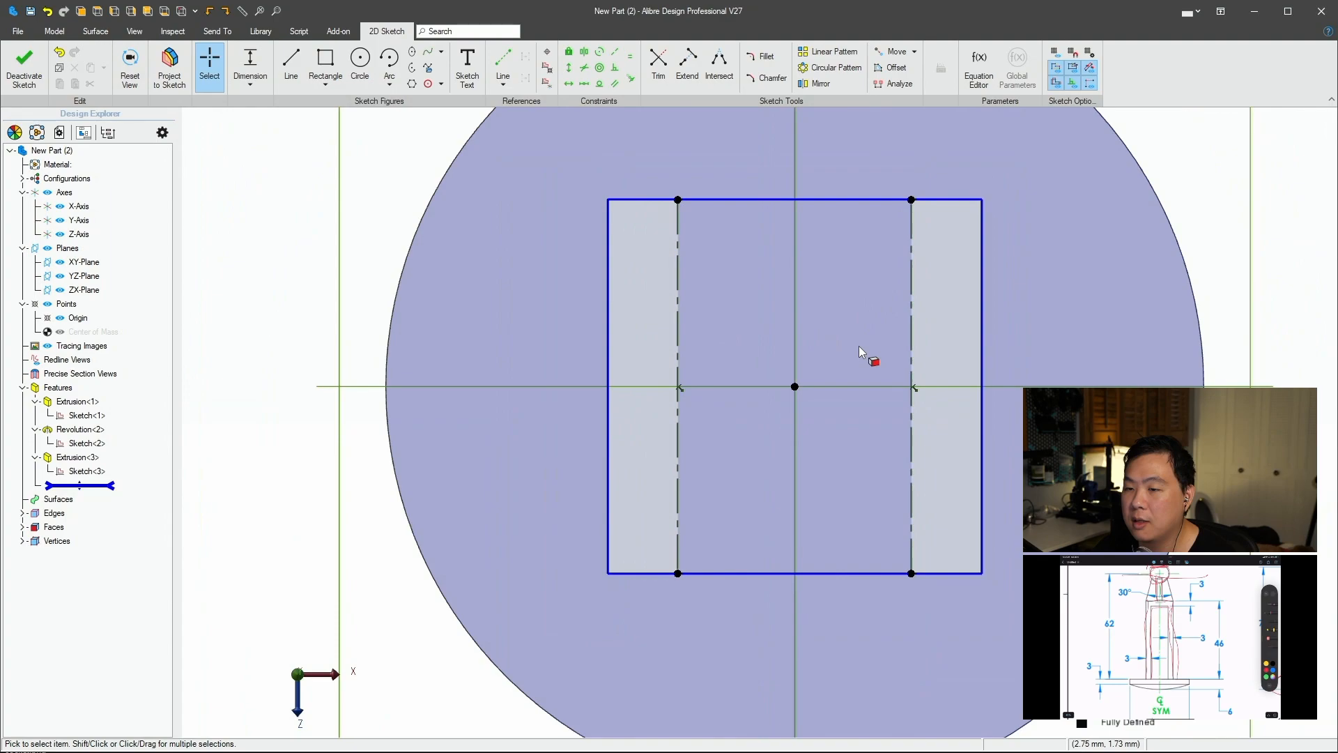
key("r")
left_click(795, 386)
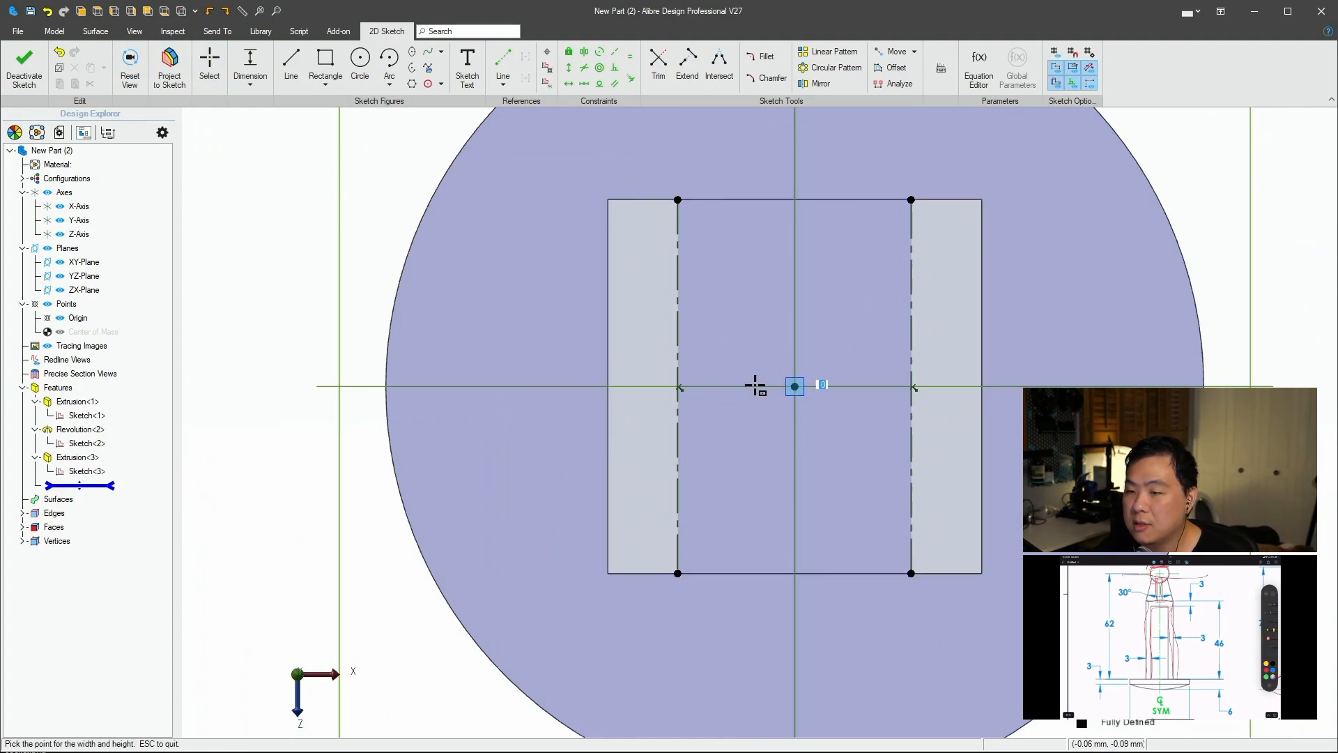
left_click(677, 337)
key("Escape")
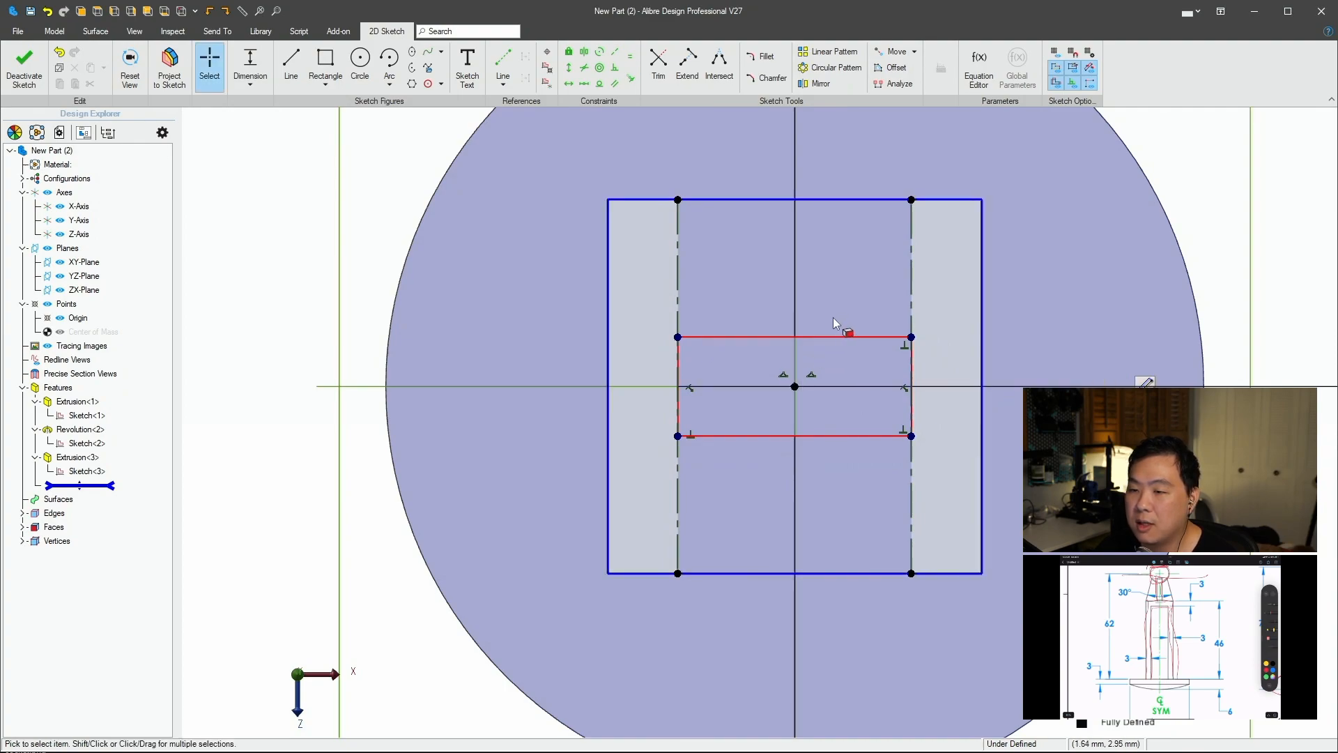
Dimension the rectangle's short side as 3 mm.
key("d")
left_click(674, 368)
left_click(463, 369)
type("3")
key("Return")
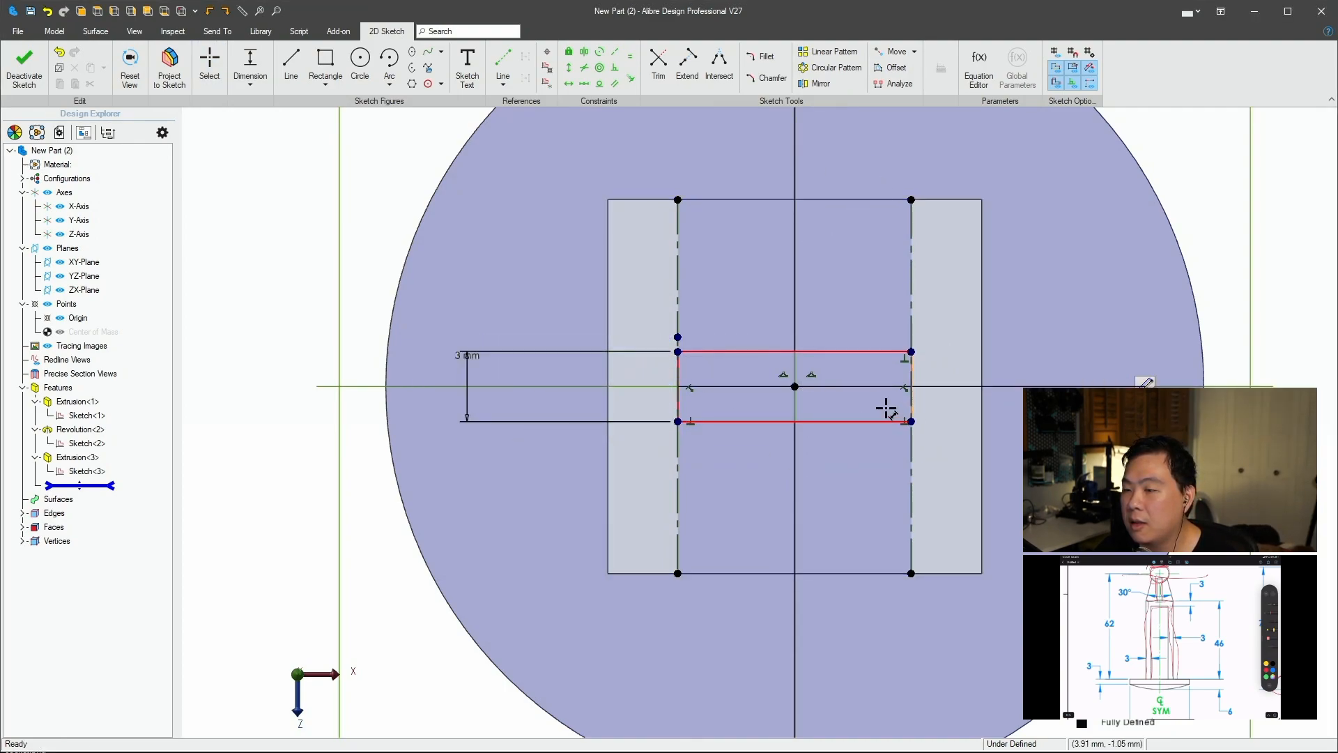
Constrain the rectangle's upper edge horizontal and make its corner coincident with the projected reference line.
key("h")
left_click(837, 353)
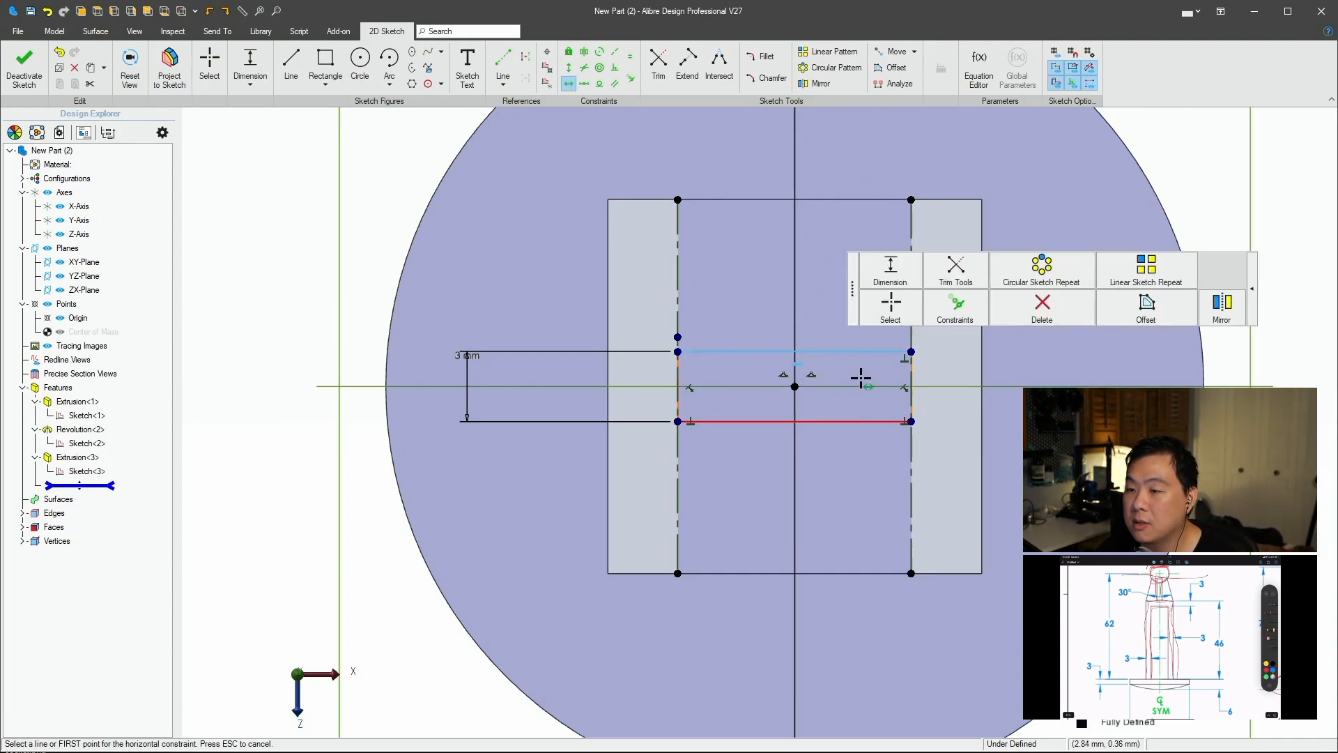
key("Escape")
left_click_drag(911, 420, 857, 421)
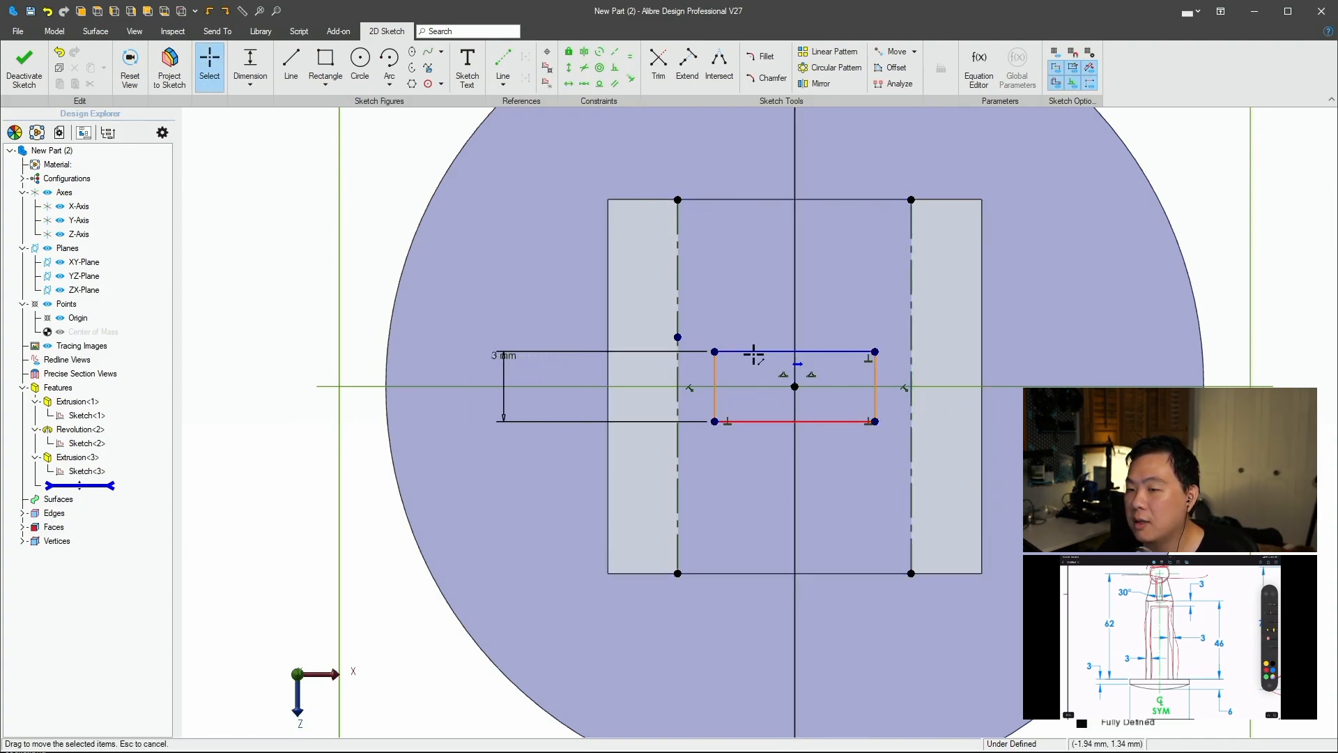
key("c")
left_click(713, 352)
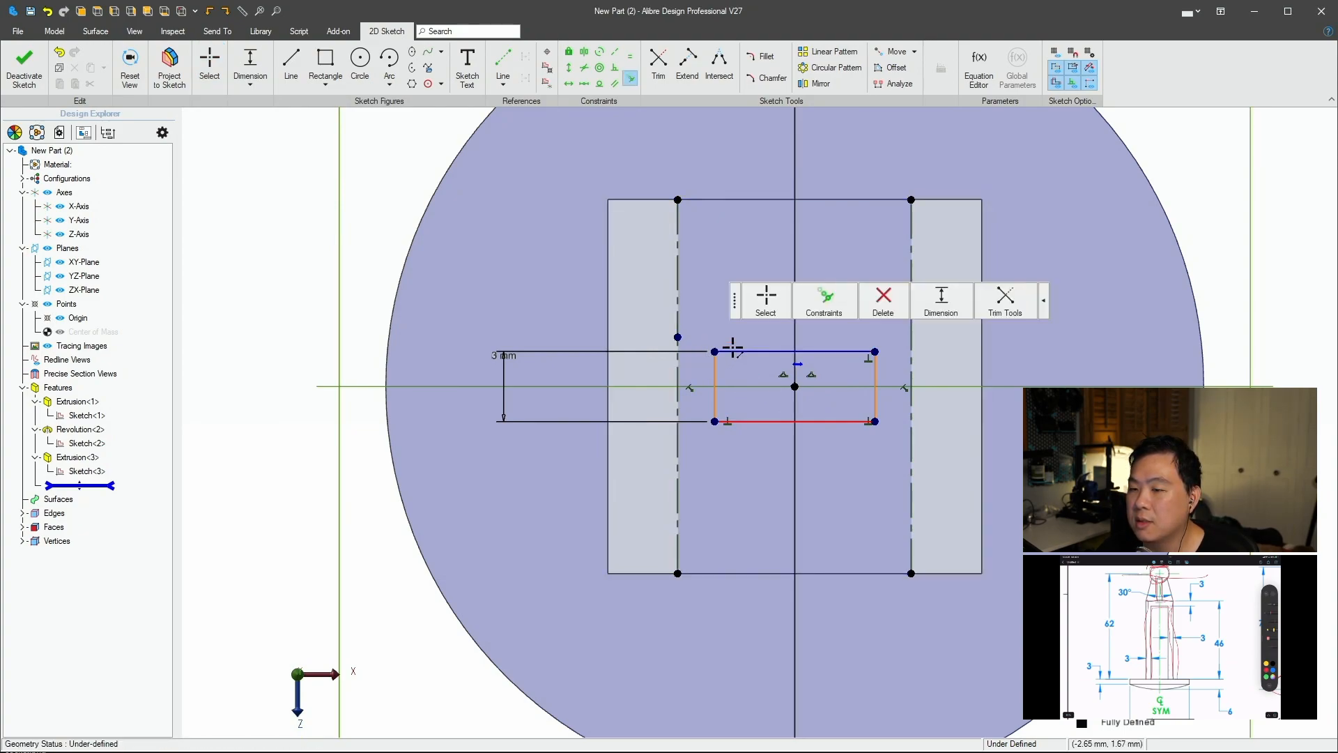
left_click(676, 361)
key("Escape")
Finish the sketch and extrude the rectangle To Geometry, up to the underside of the column's top wall.
mouse_move(1035, 488)
middle_mouse_down()
mouse_move(976, 426)
mouse_move(1028, 467)
middle_mouse_up()
left_click(24, 68)
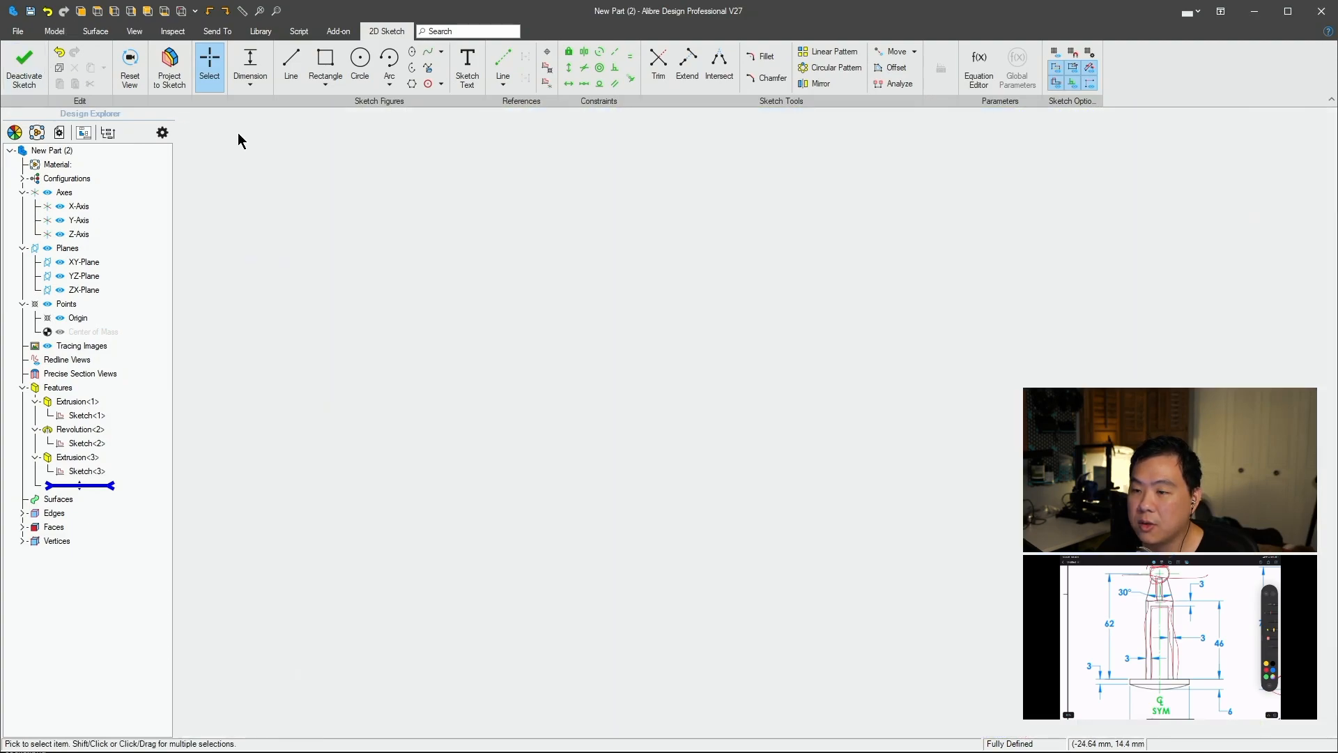
key("e")
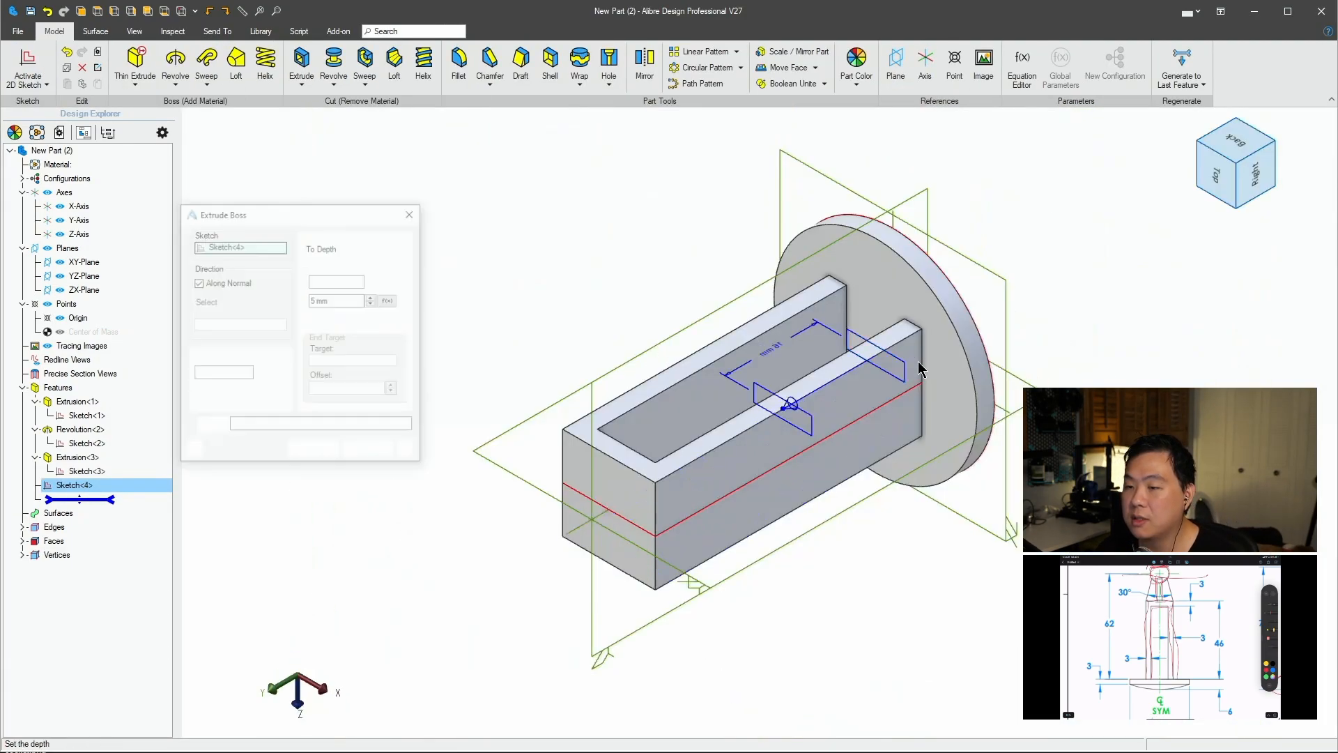
left_click(369, 249)
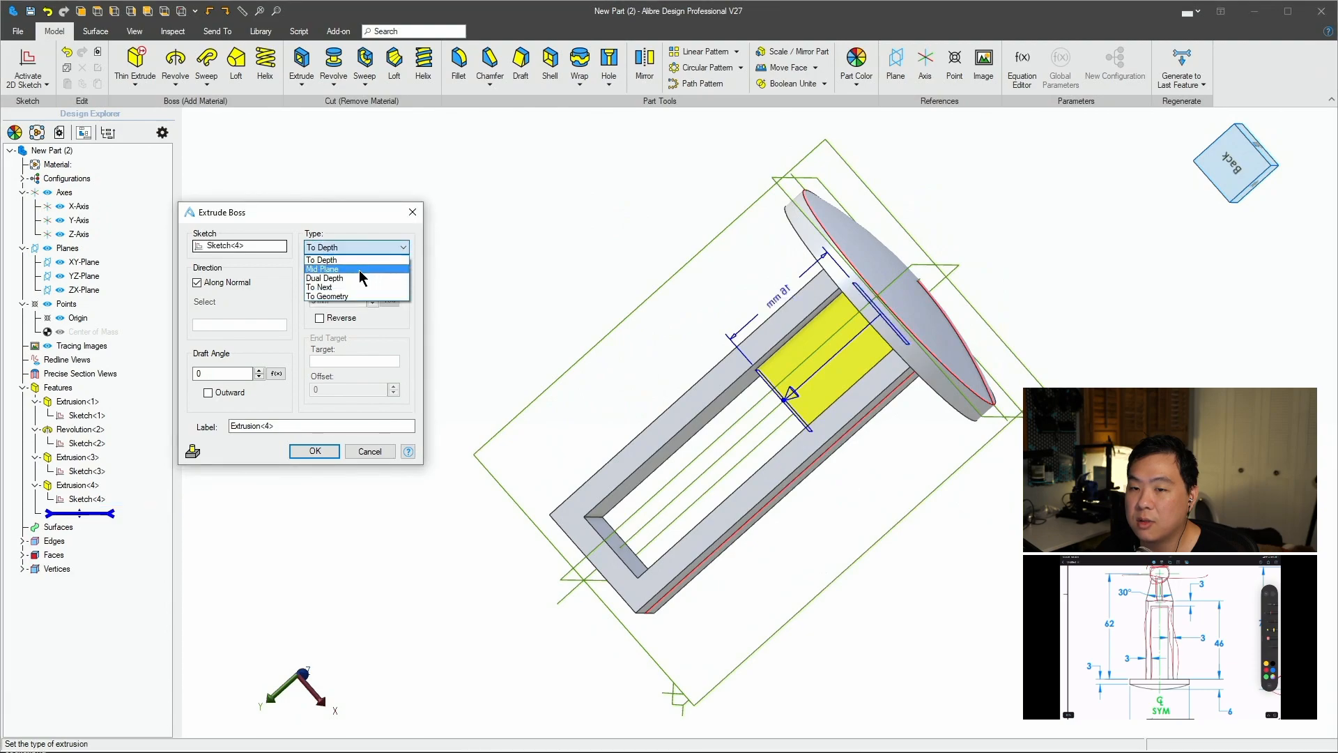
left_click(346, 299)
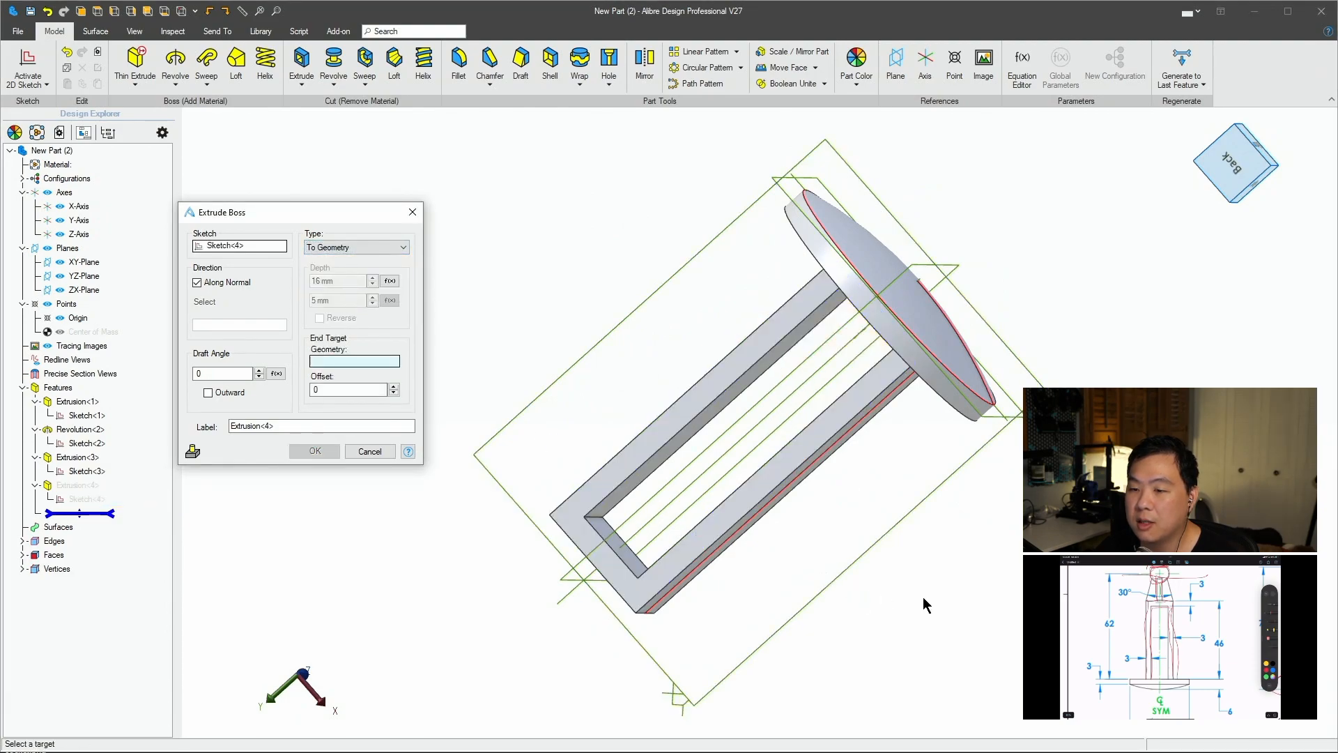
left_click(627, 532)
right_click_drag(446, 362, 448, 449)
left_click(316, 451)
Insert a reference plane offset 62 mm above the disc's upper face.
mouse_move(992, 365)
right_mouse_down()
mouse_move(974, 337)
mouse_move(986, 344)
mouse_move(956, 336)
mouse_move(990, 356)
mouse_move(1015, 339)
mouse_move(992, 362)
right_mouse_up()
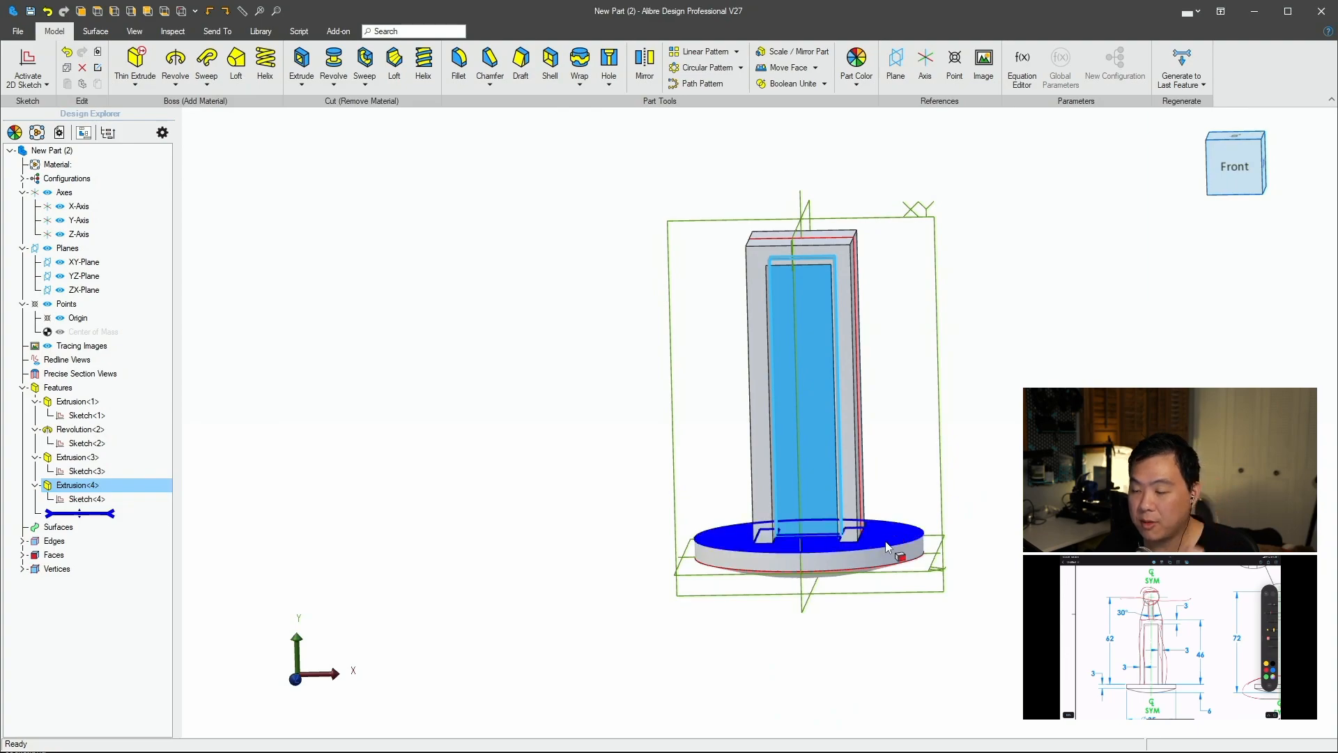
middle_click_drag(809, 390, 812, 410)
middle_click_drag(1036, 283, 749, 314)
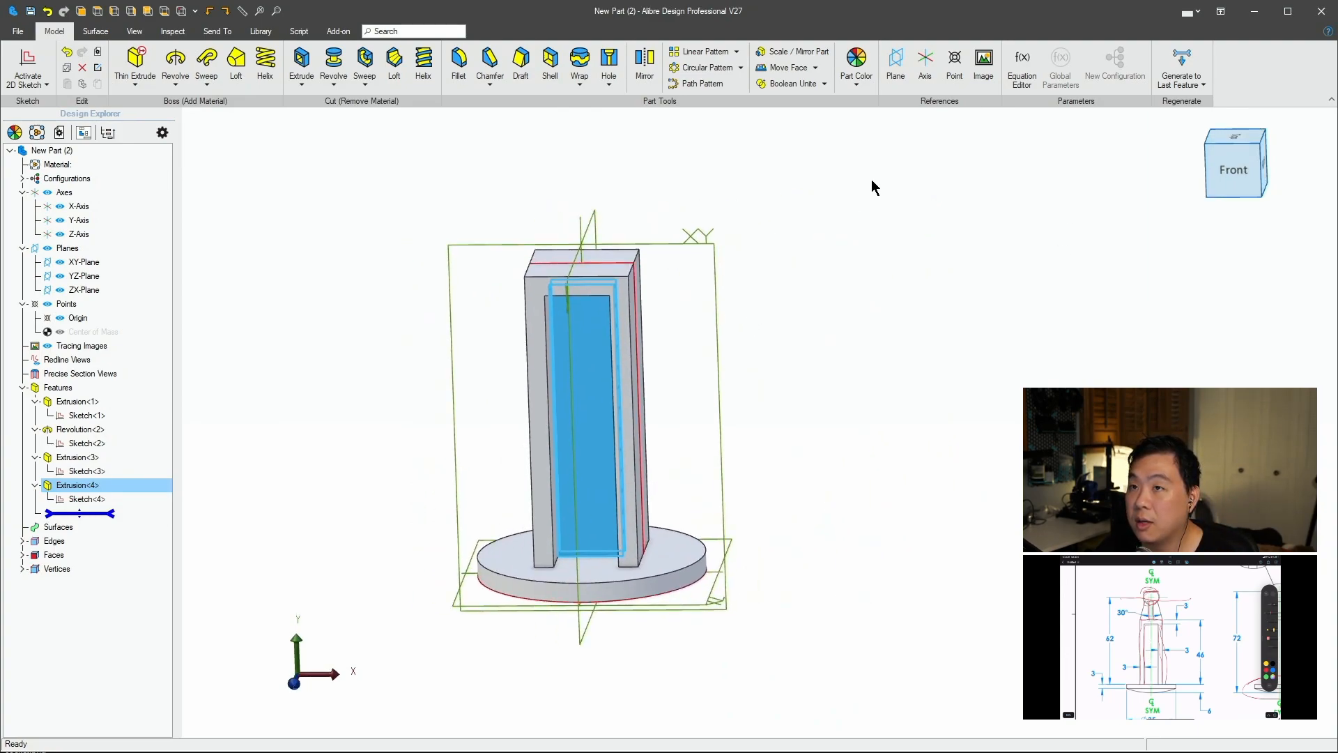
left_click(898, 63)
left_click(667, 558)
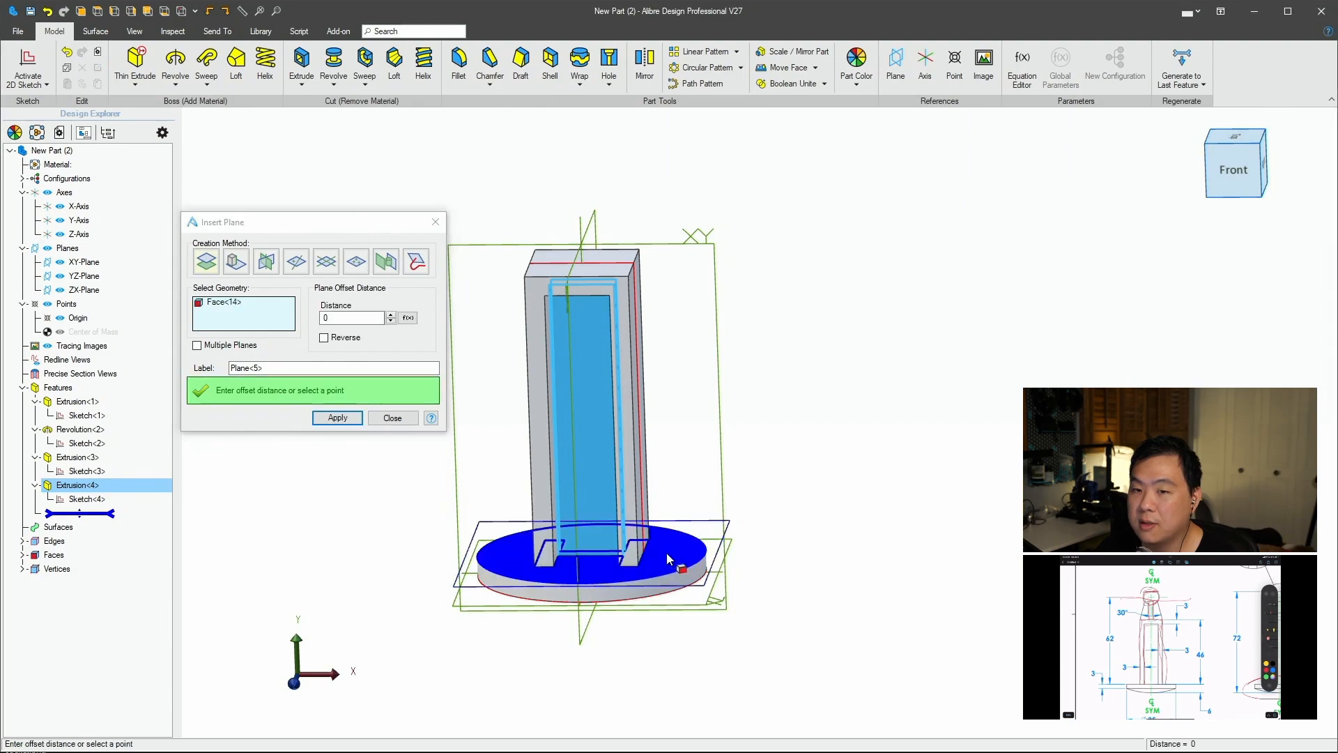
left_click(369, 319)
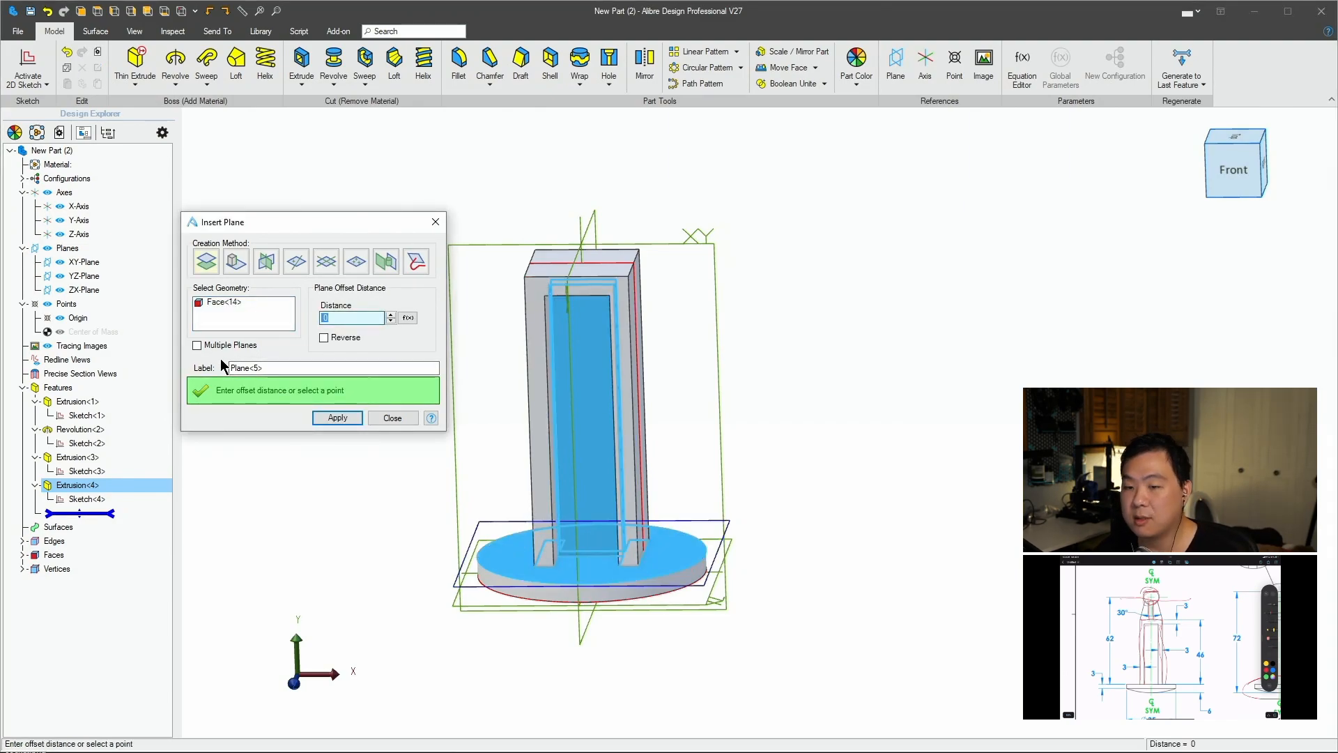
key("Return")
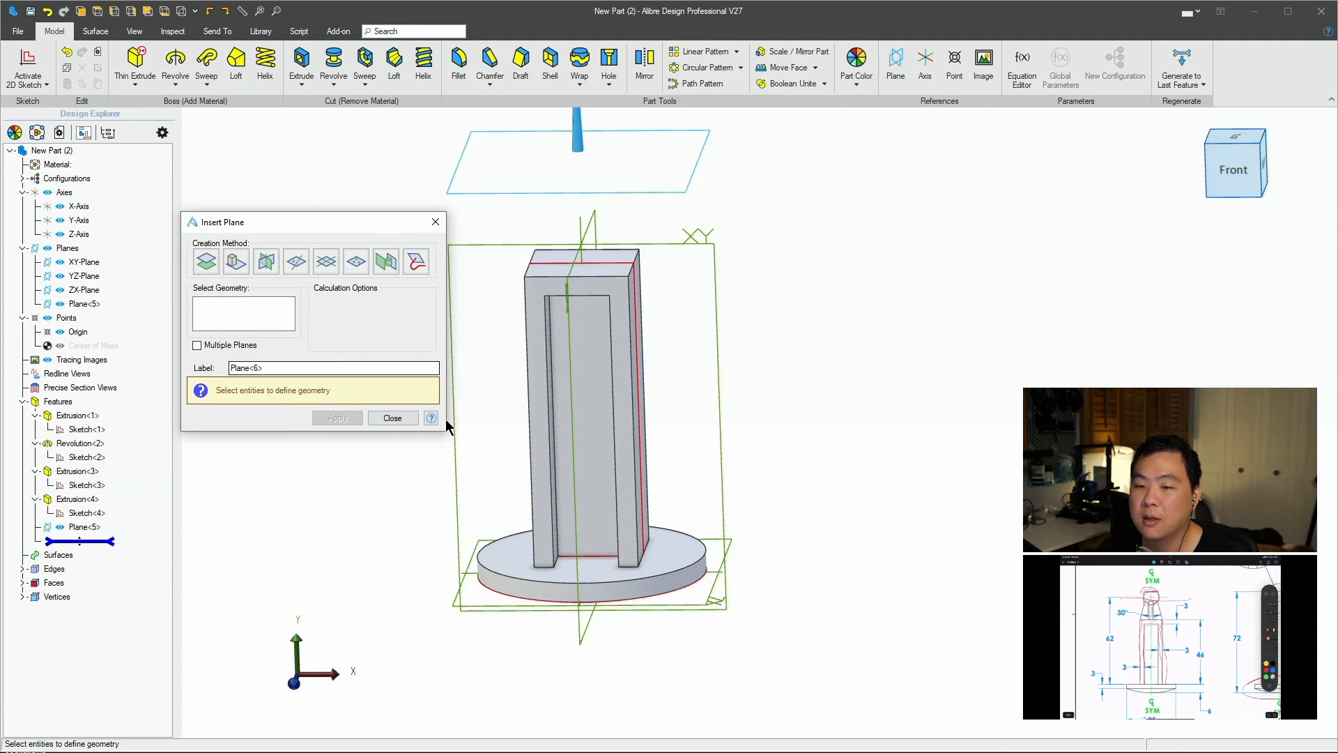
left_click(413, 420)
Start a sketch on the offset plane above the column and draw an 11 mm by 11 mm rectangle centred on the origin.
middle_click_drag(856, 287, 936, 386)
key("s")
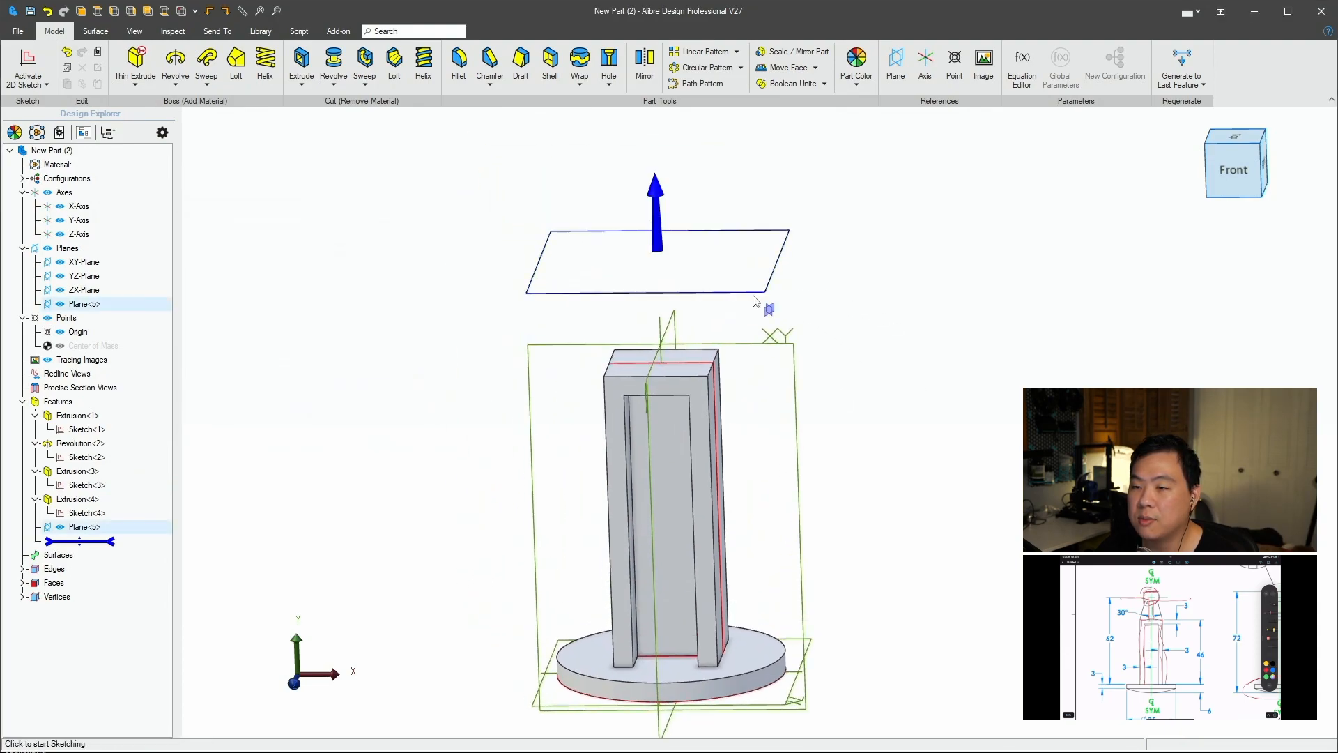
left_click(750, 291)
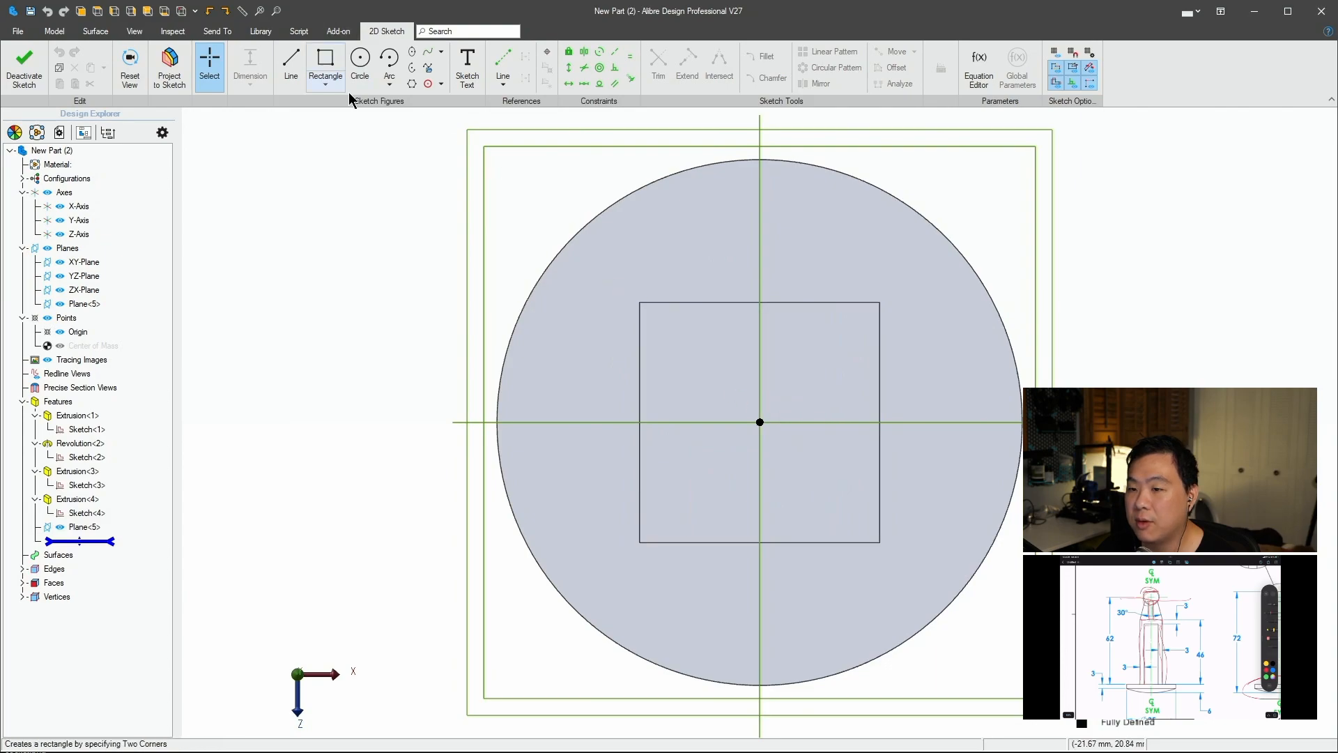
key("r")
left_click(760, 422)
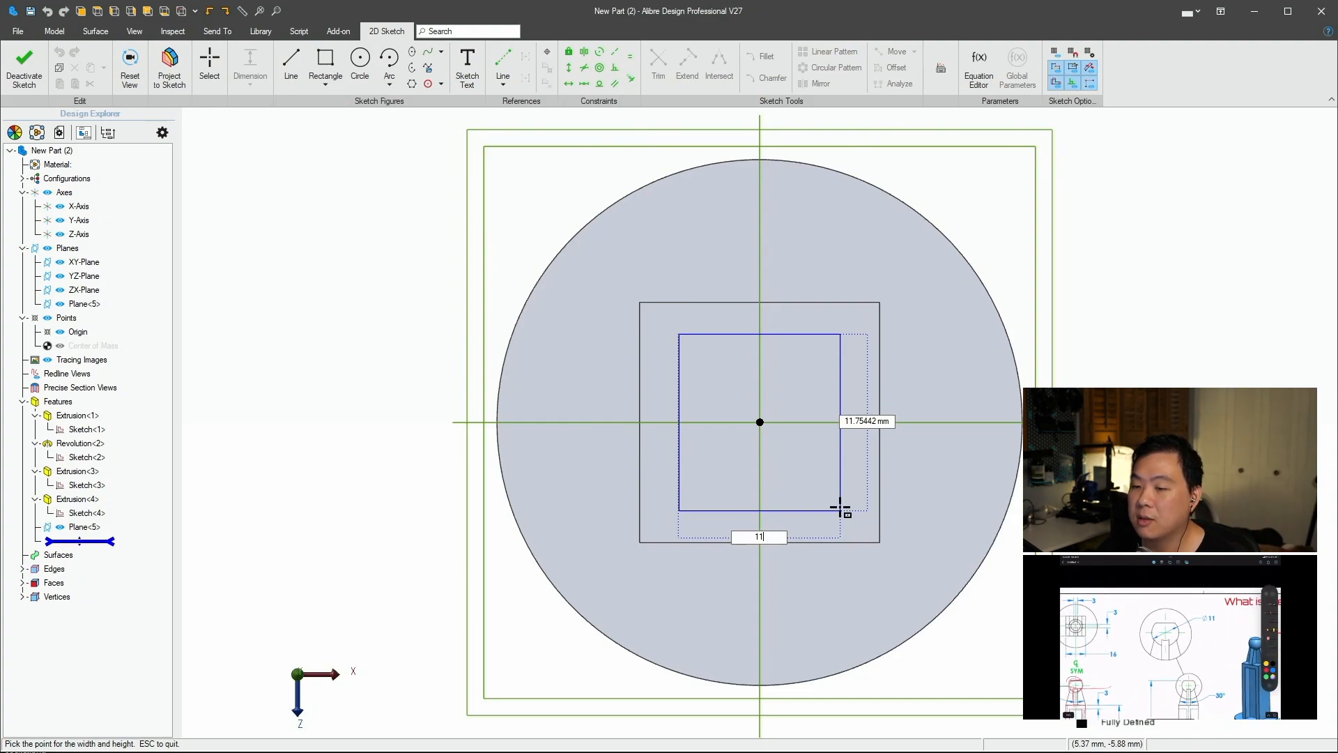
key("BackSpace")
key("Tab")
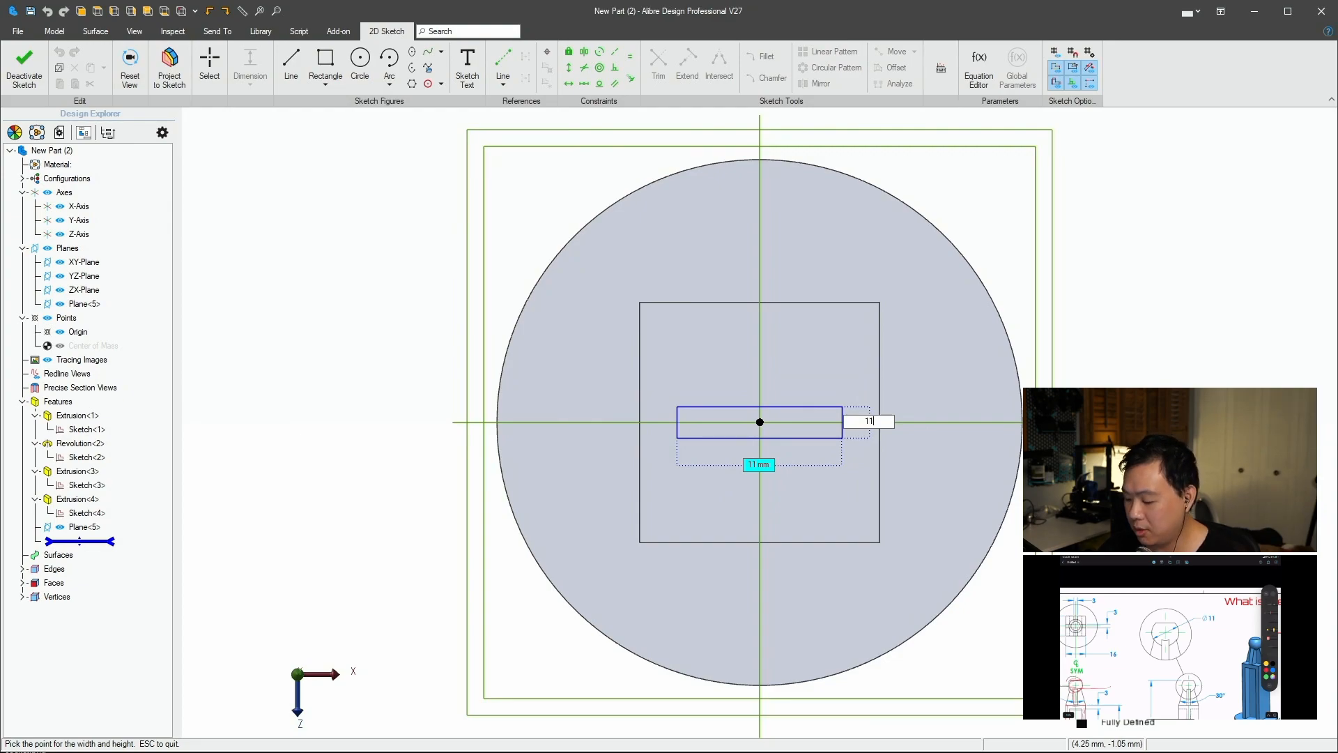
key("Return")
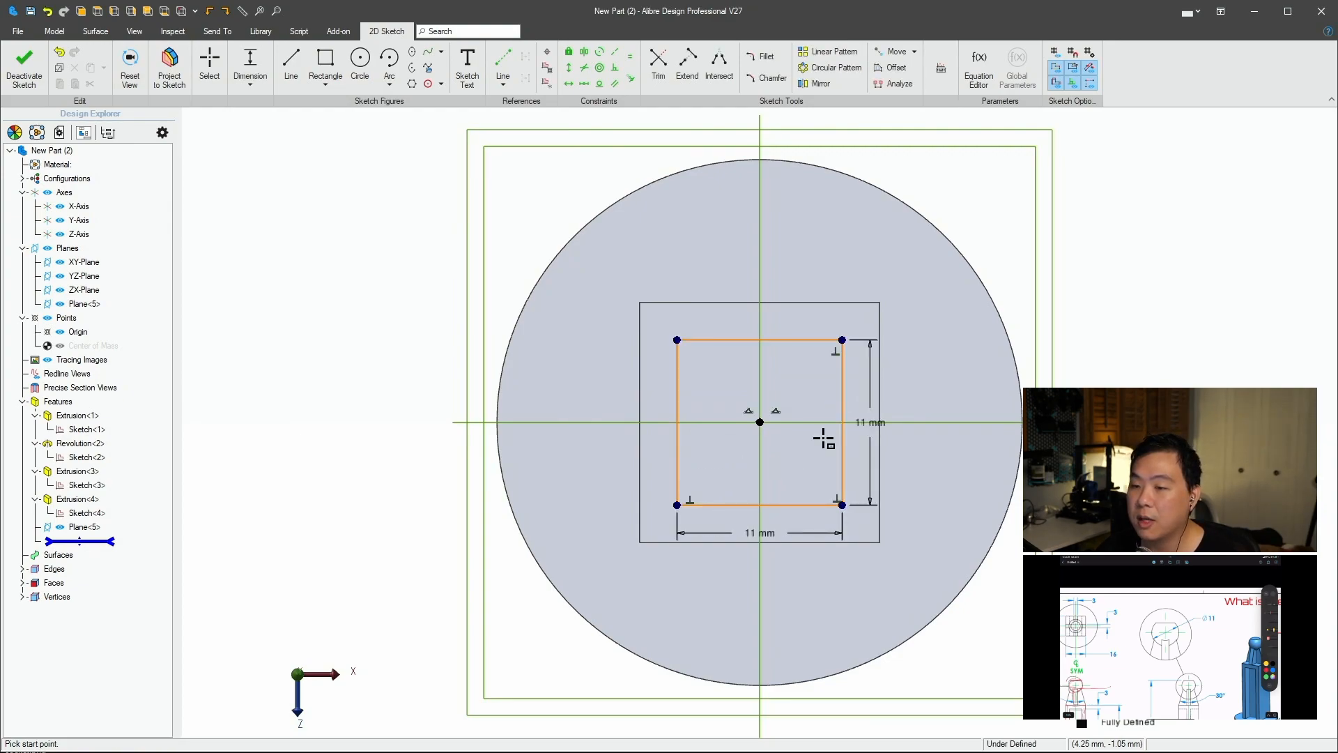
Constrain the square's upper edge horizontal and finish the sketch.
key("h")
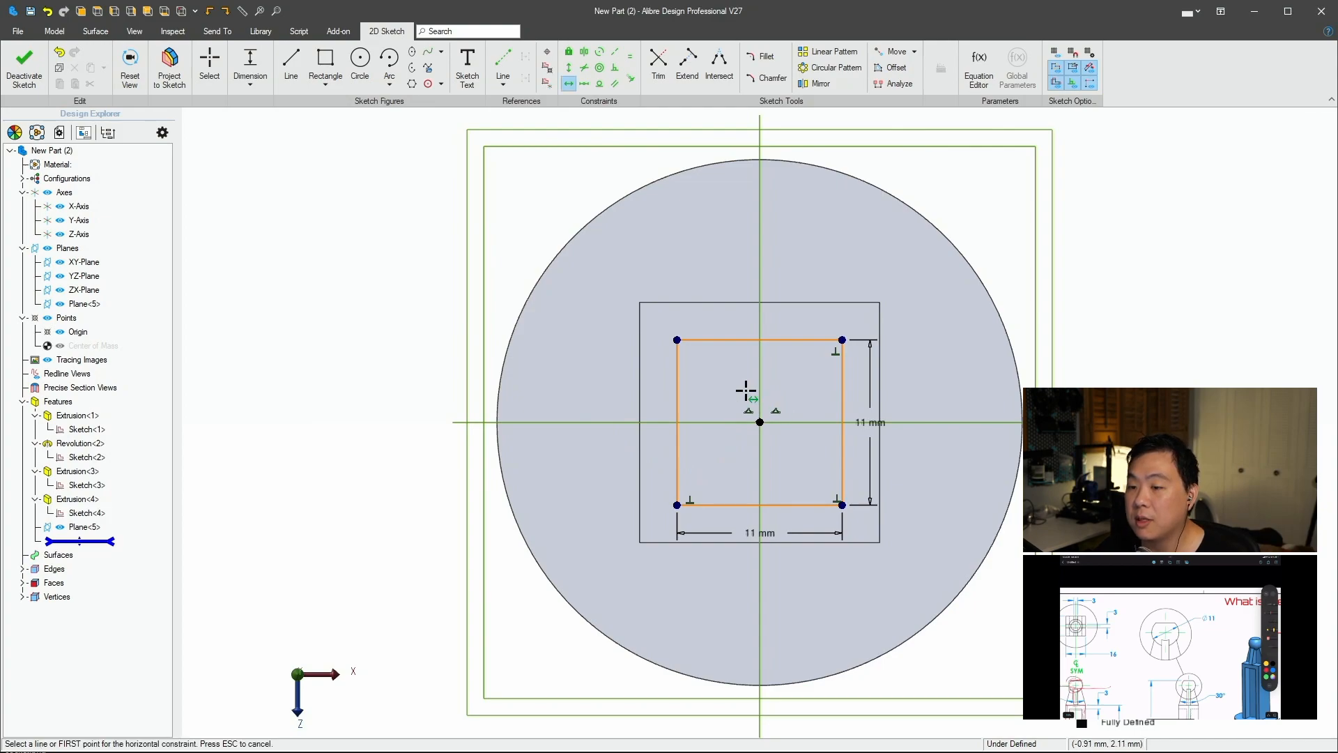
left_click(783, 341)
left_click(24, 67)
Extrude the square as a boss with the Mid Plane type and a depth of 11 mm.
middle_click_drag(924, 227, 1040, 314)
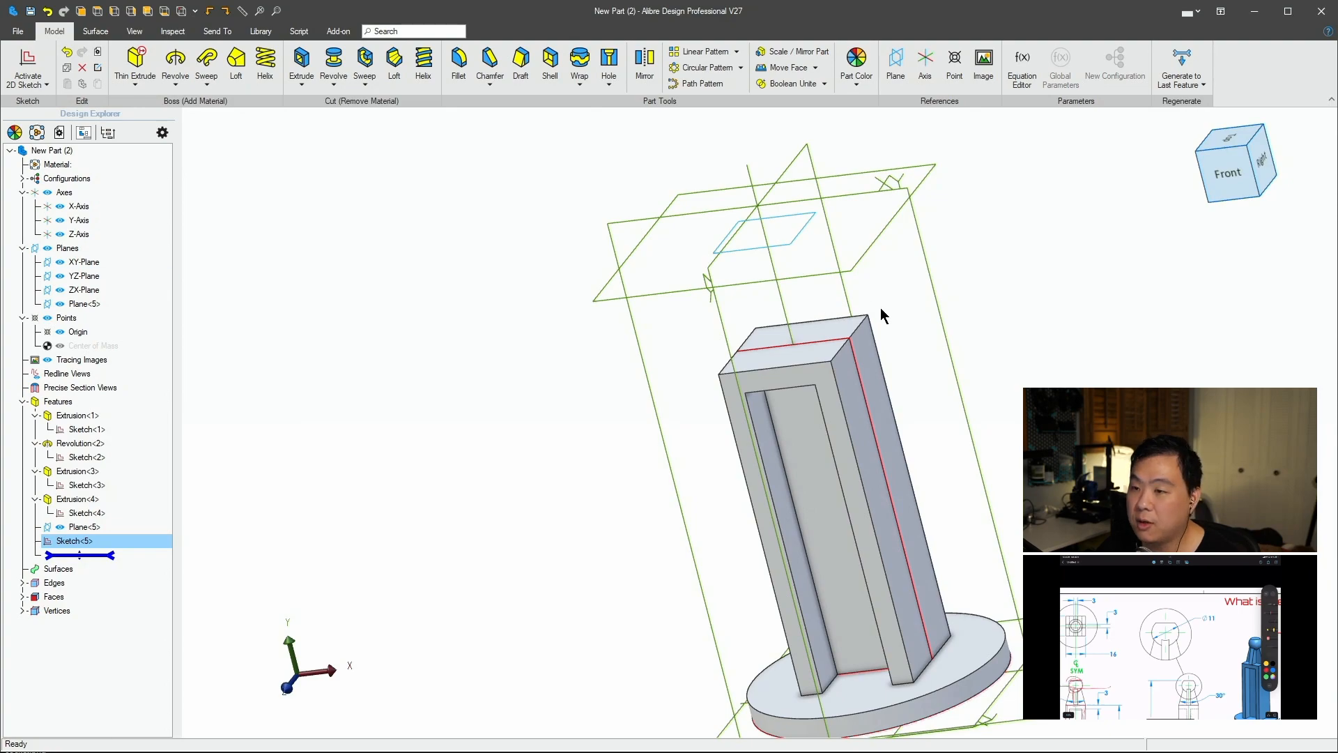
left_click(135, 85)
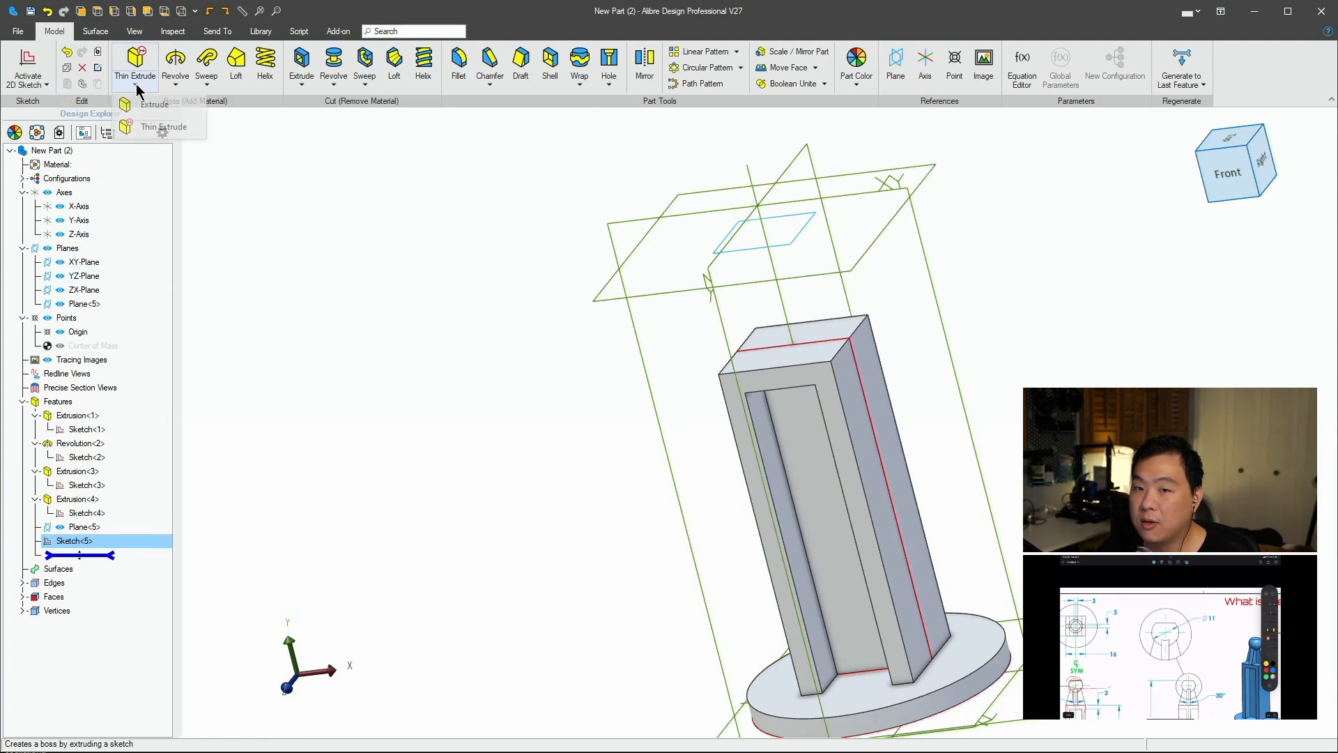
left_click(154, 104)
left_click(339, 281)
double_click(339, 281)
left_click(363, 247)
left_click(348, 265)
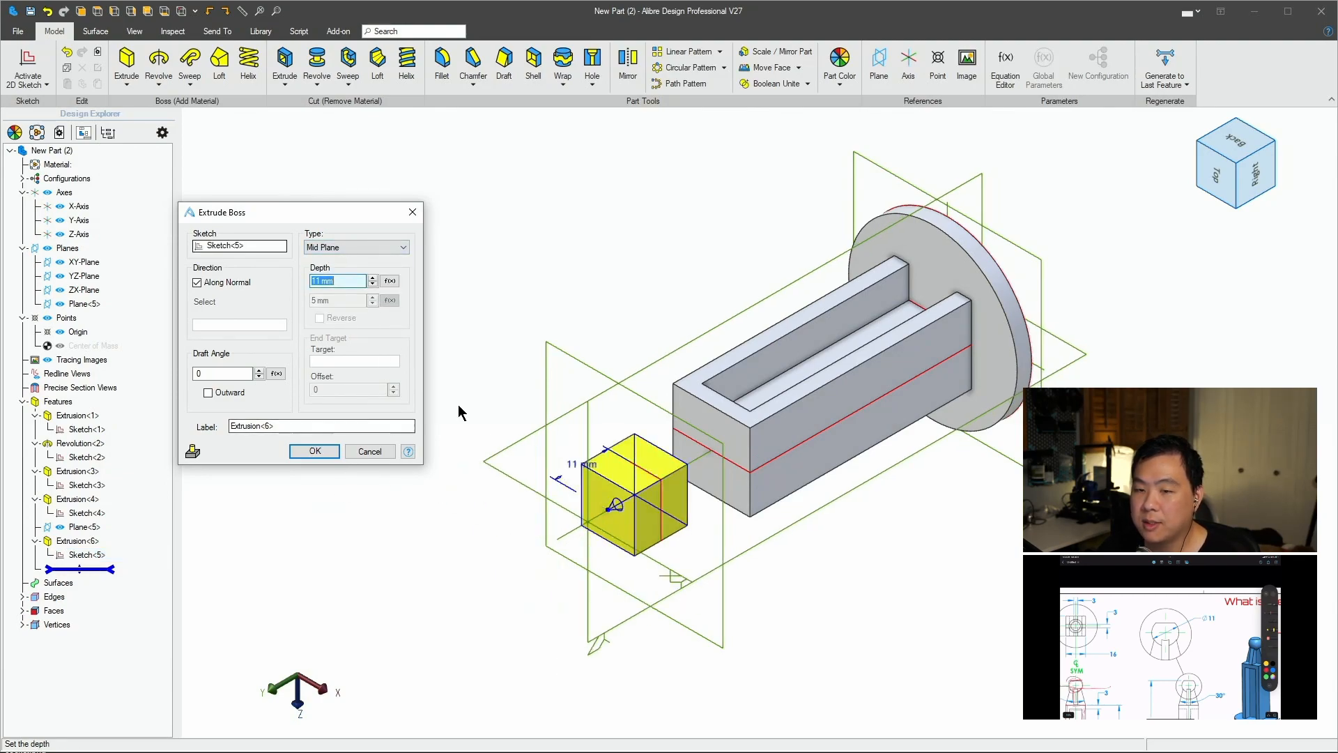
left_click(315, 451)
Fillet all faces of the cube above the column with a constant radius of 11/2 mm to turn it into a ball.
middle_click_drag(1067, 338, 1011, 410)
left_click(1011, 408)
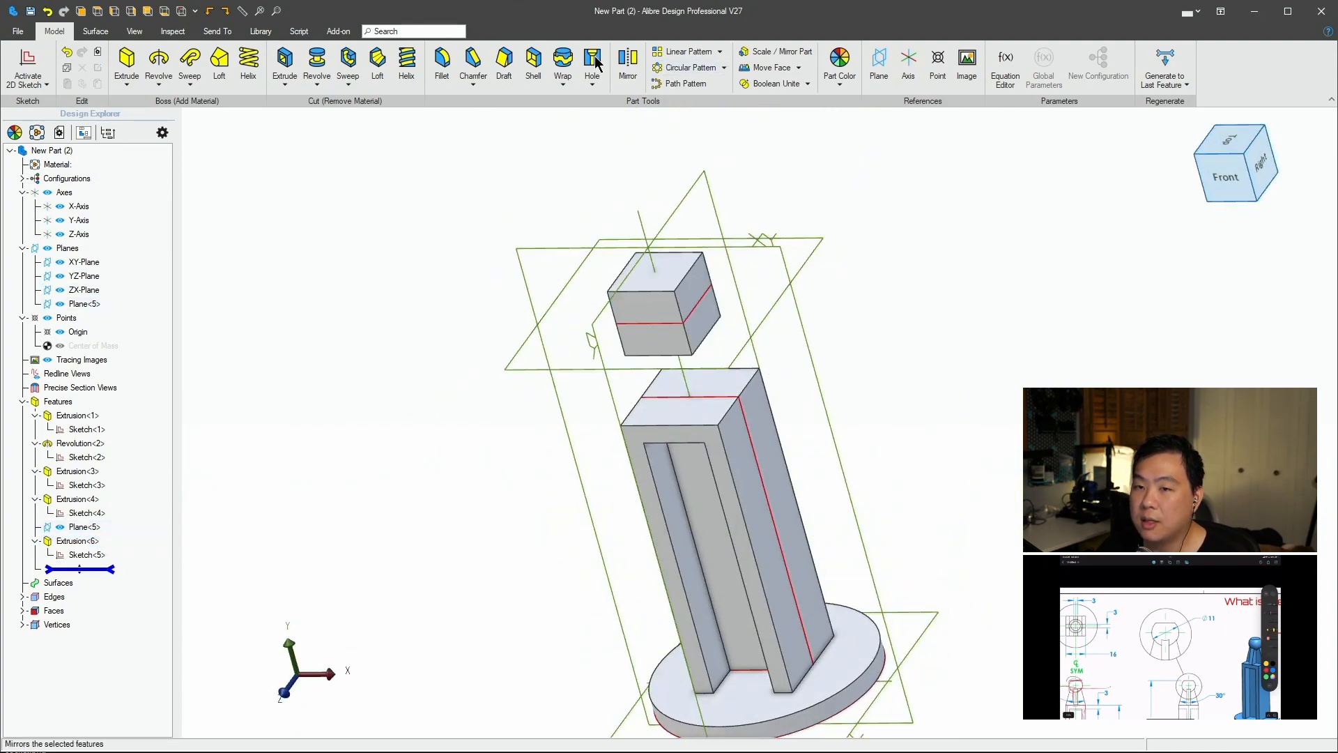
left_click(442, 61)
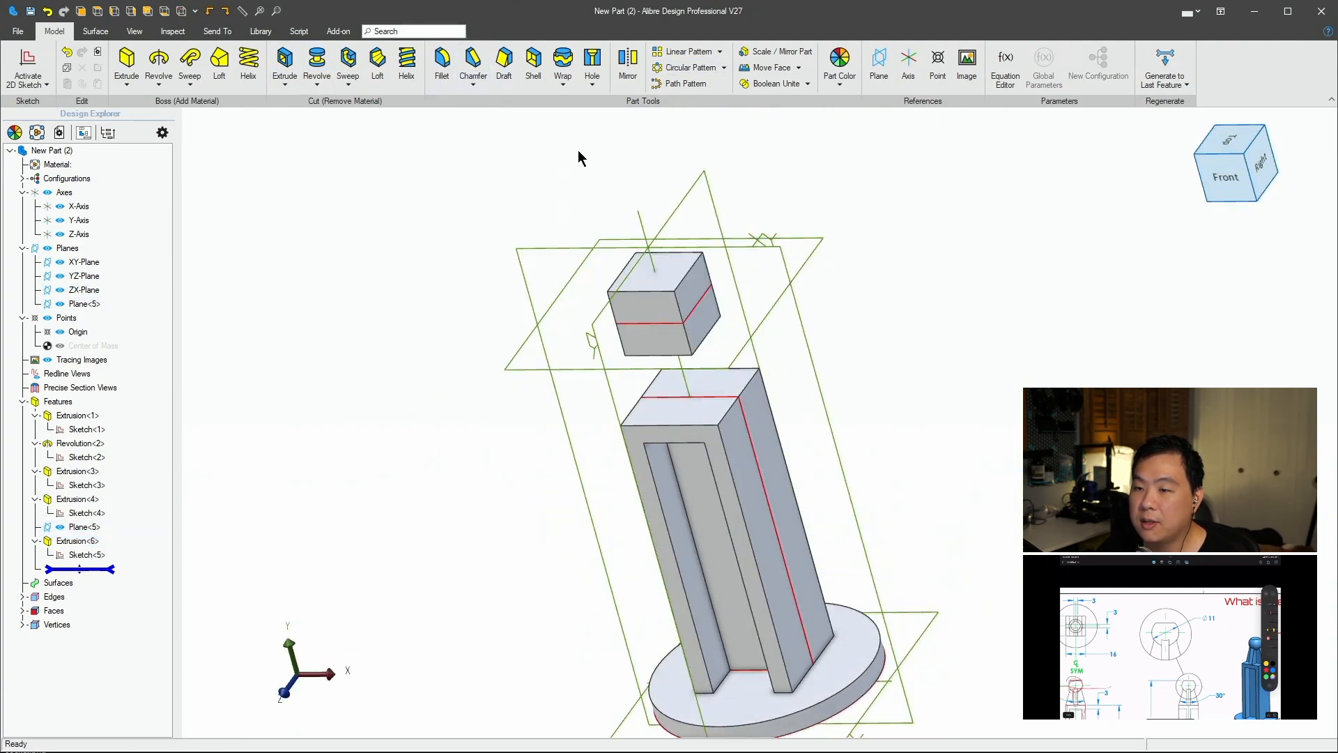
left_click(702, 306)
left_click(650, 315)
middle_click_drag(788, 315, 1079, 367)
left_click(806, 326)
left_click(905, 378)
left_click(949, 356)
middle_click_drag(949, 357, 860, 362)
left_click(860, 362)
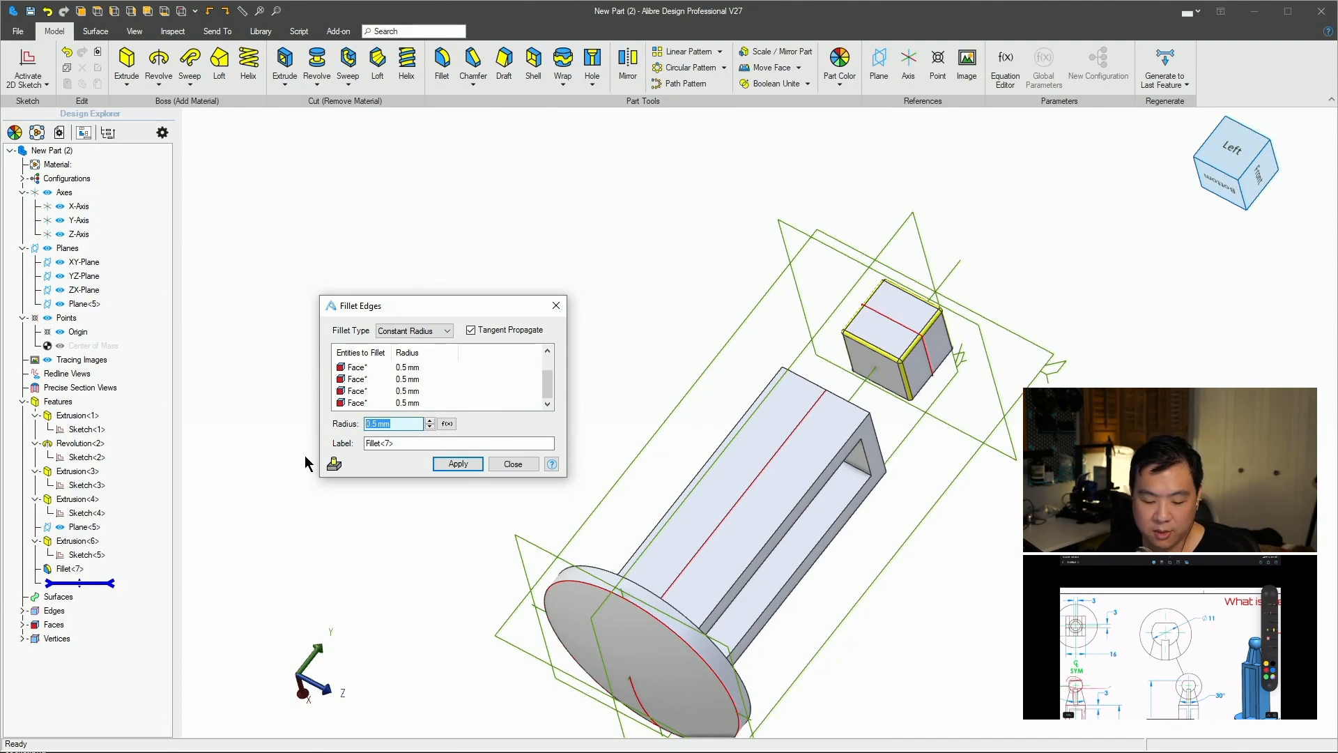
type("11/2")
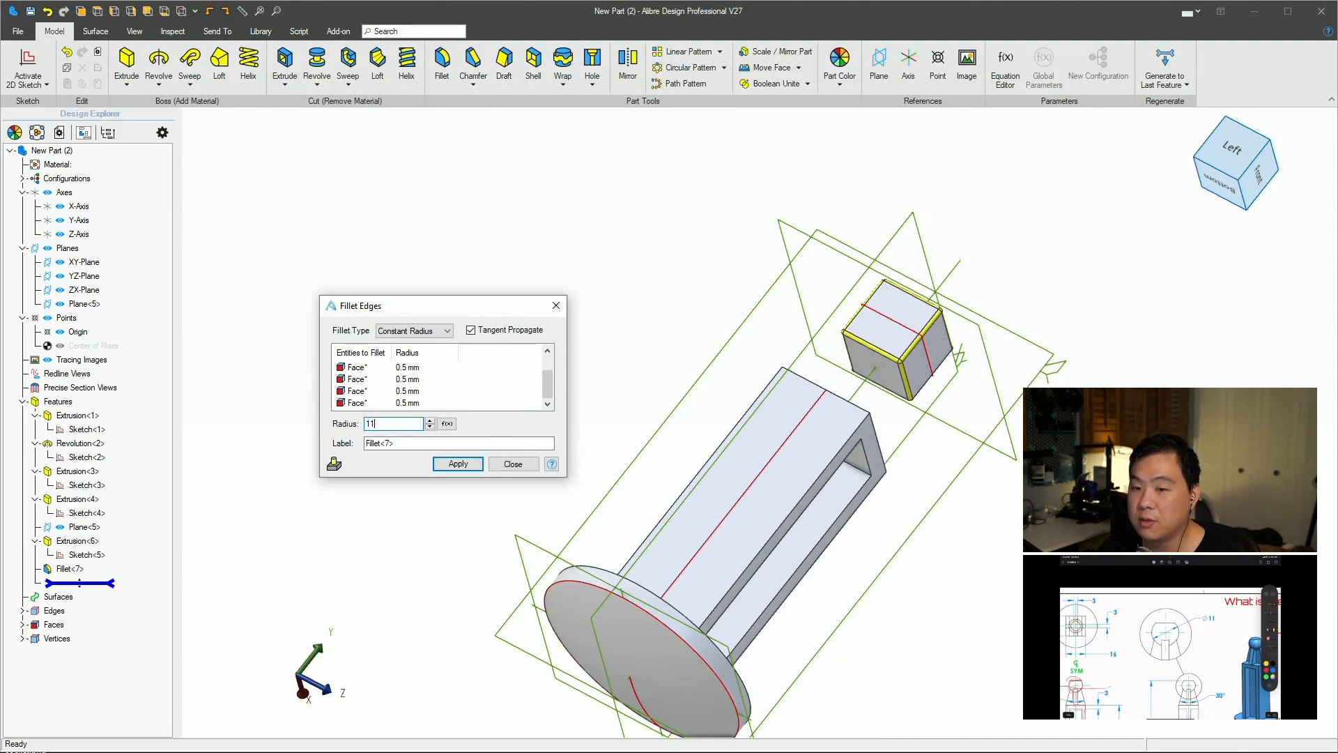
left_click(465, 468)
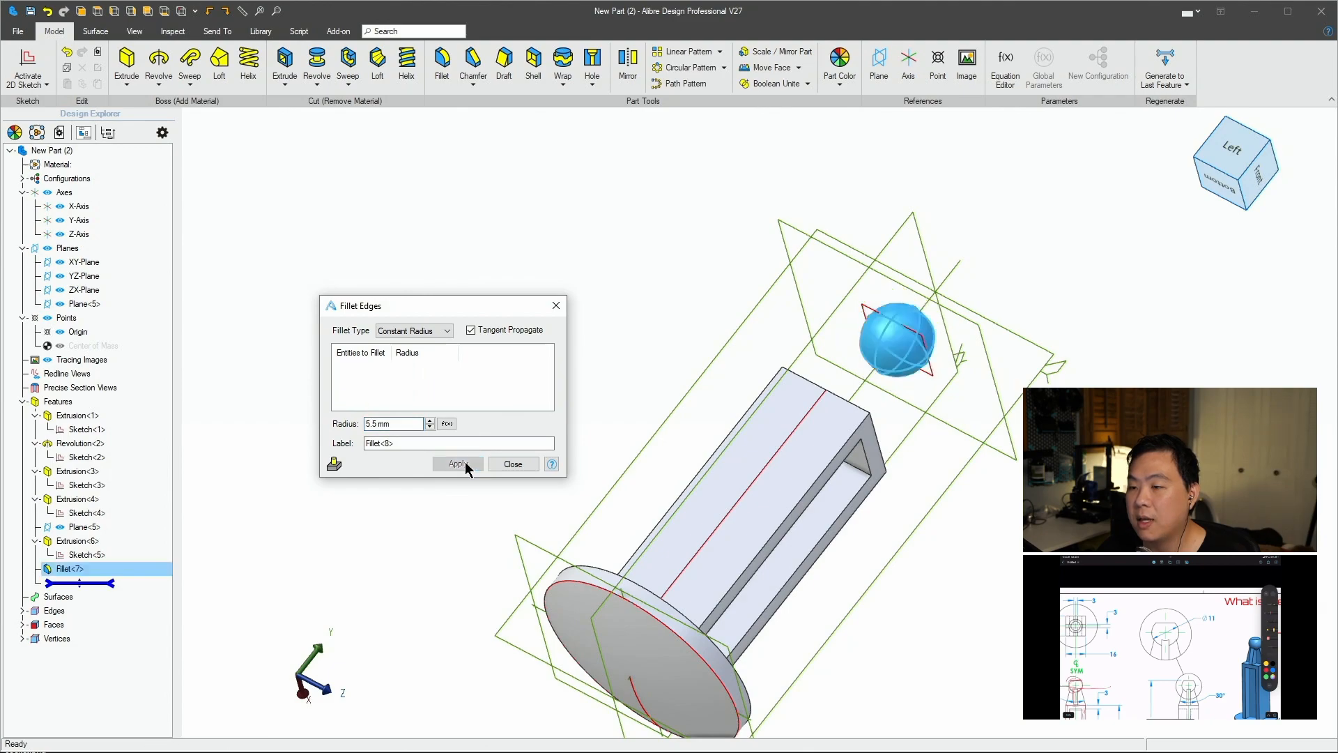
left_click(517, 463)
Start a sketch on the XY plane and project the column's front face into it as a reference figure.
middle_click_drag(1015, 514, 969, 449)
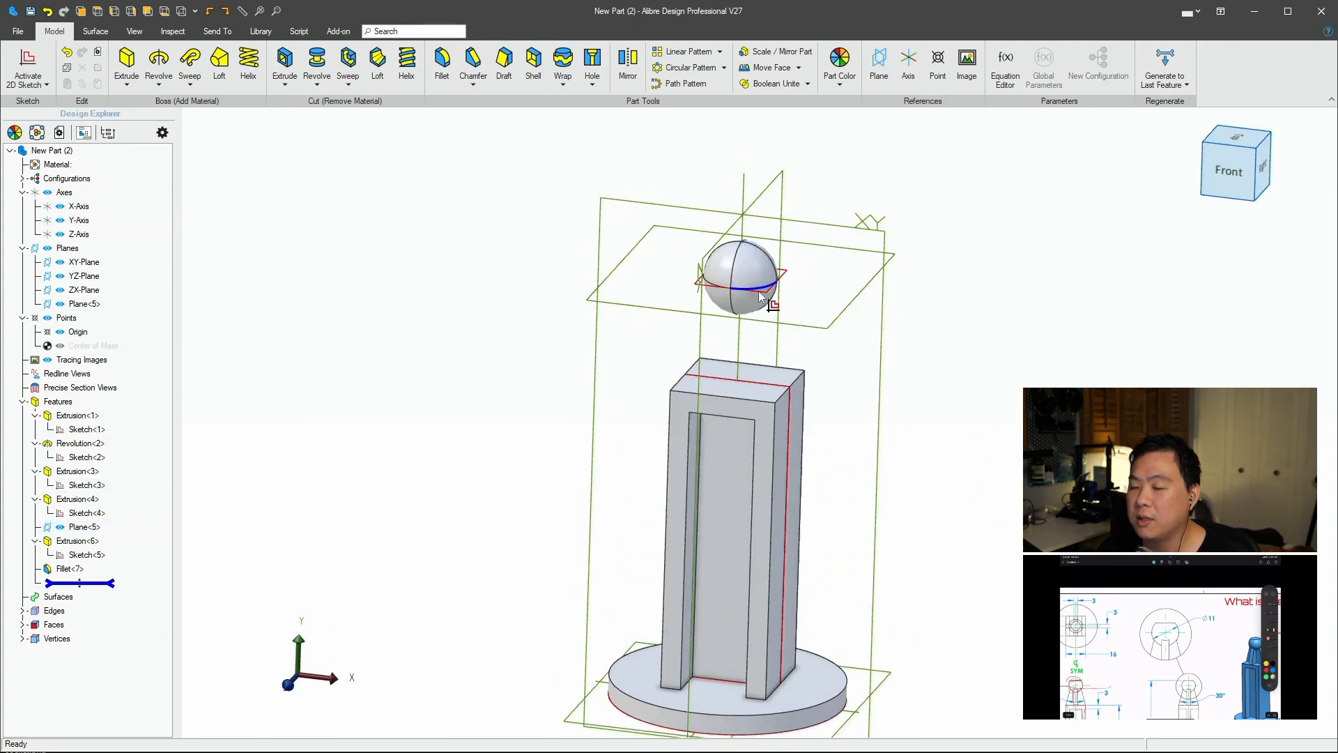
mouse_move(1003, 341)
middle_mouse_down()
mouse_move(1022, 346)
mouse_move(1011, 364)
middle_mouse_up()
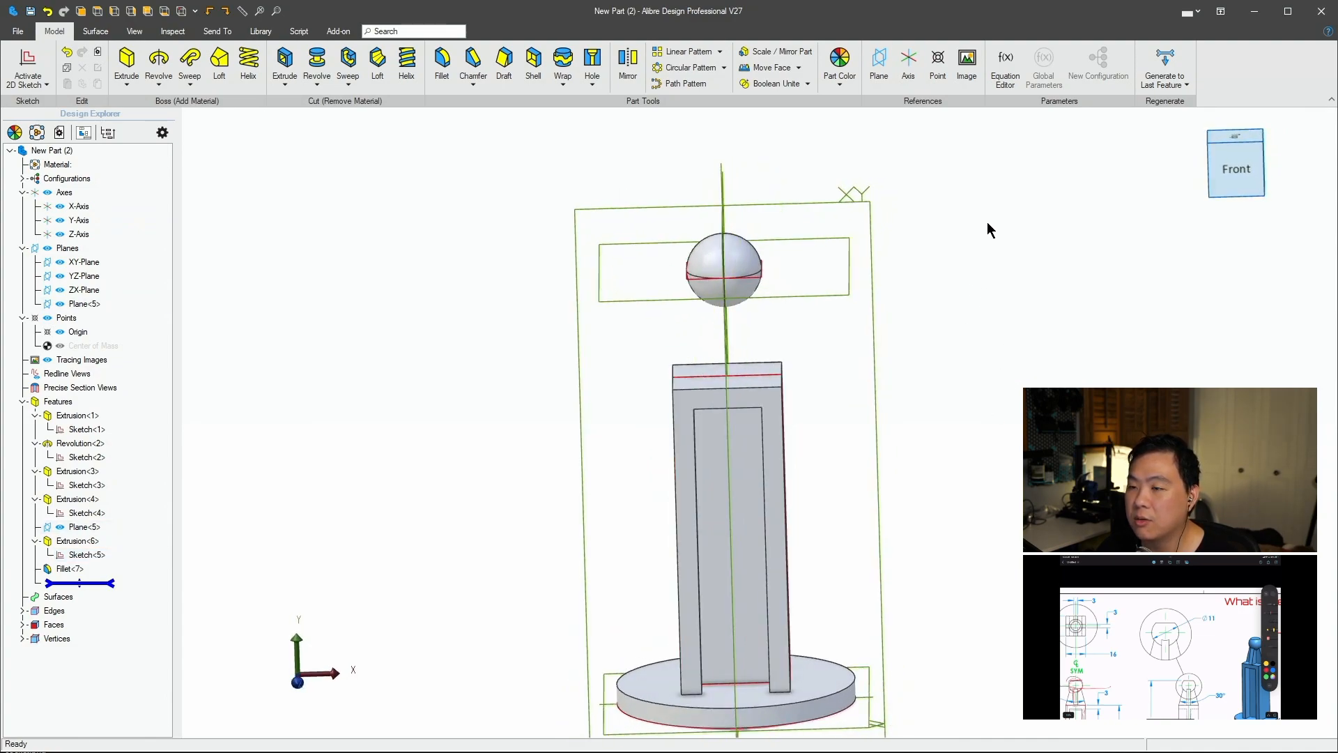
key("s")
left_click(880, 353)
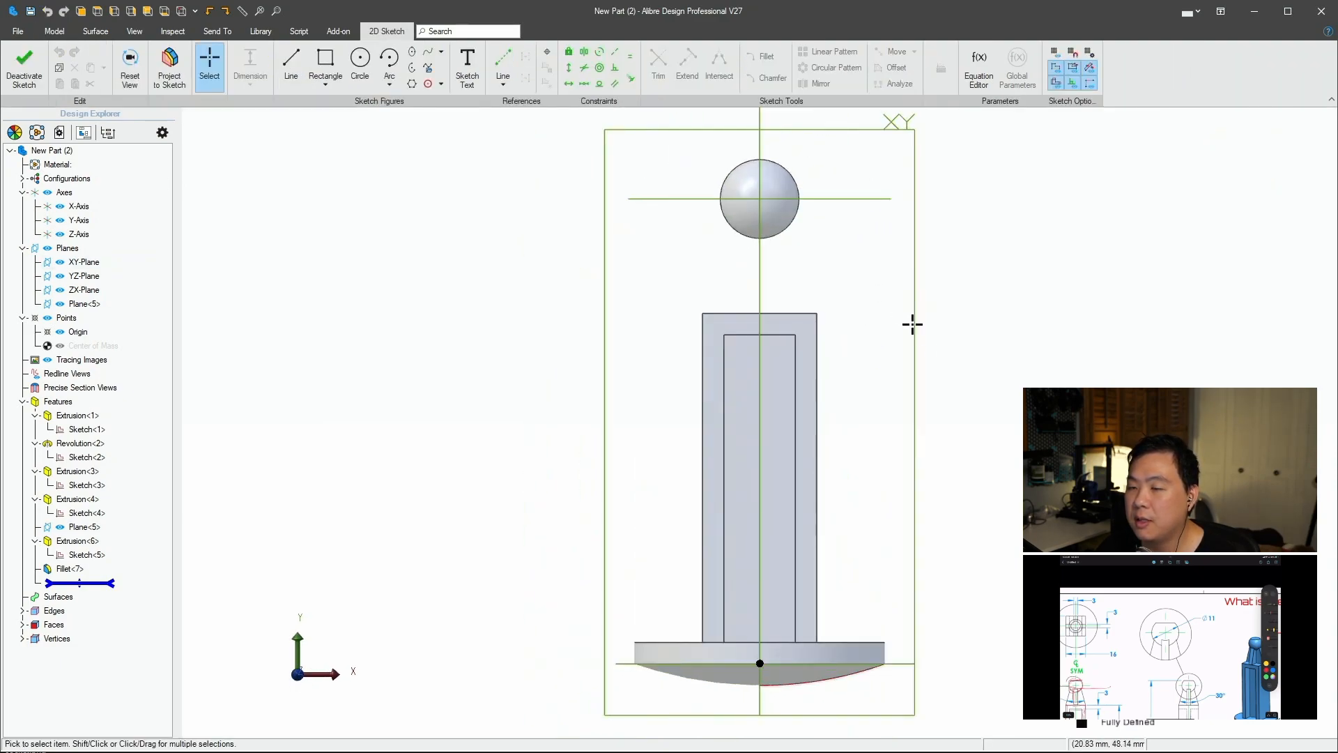
key("p")
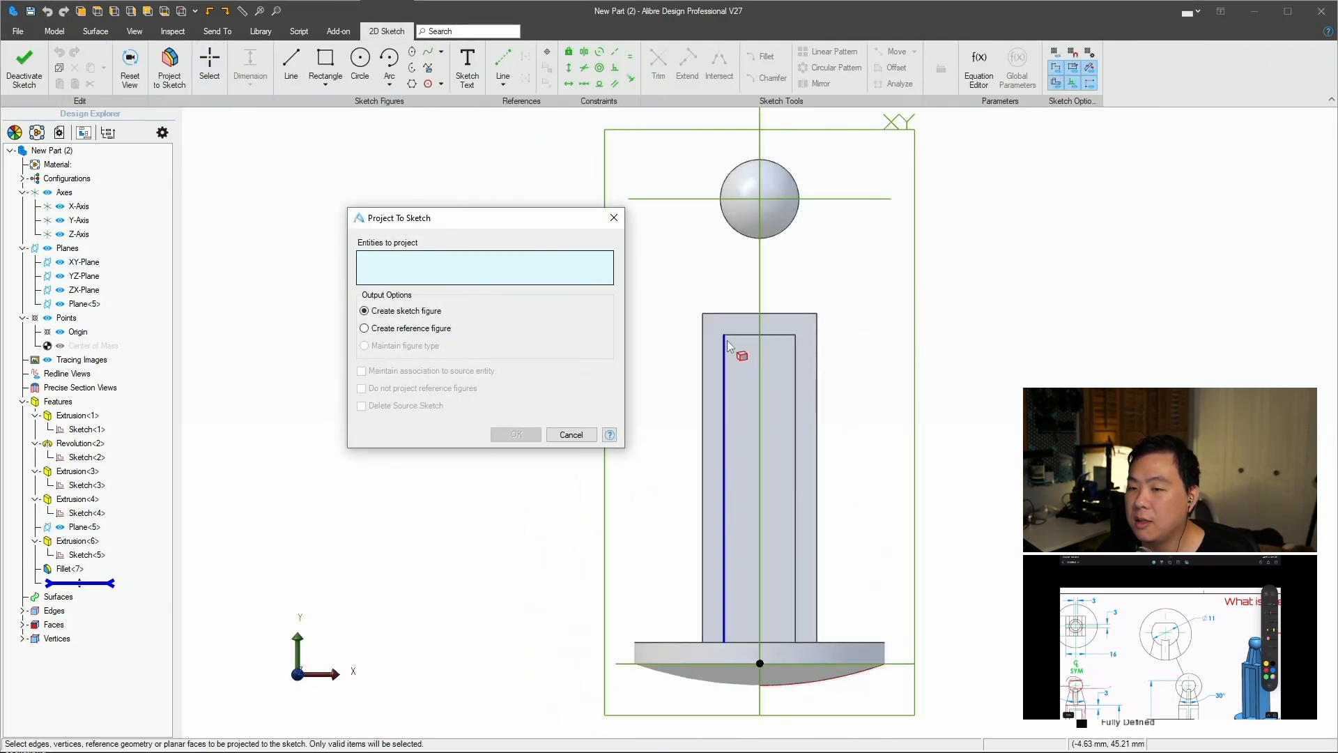
left_click(806, 331)
left_click(403, 329)
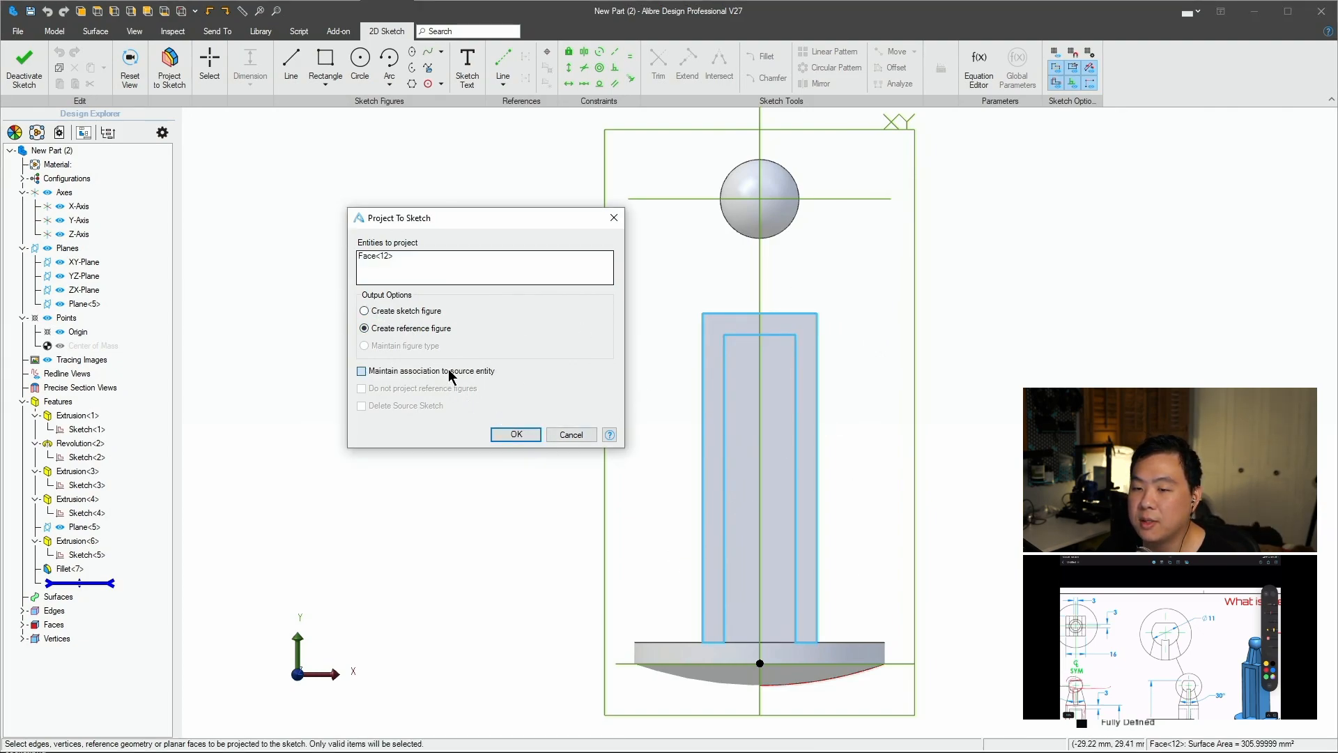
left_click(516, 434)
Draw two lines from the column's upper outer corners that meet at a point on the vertical axis above the ball.
scroll(817, 327, "down", 3)
middle_click_drag(897, 271, 820, 432)
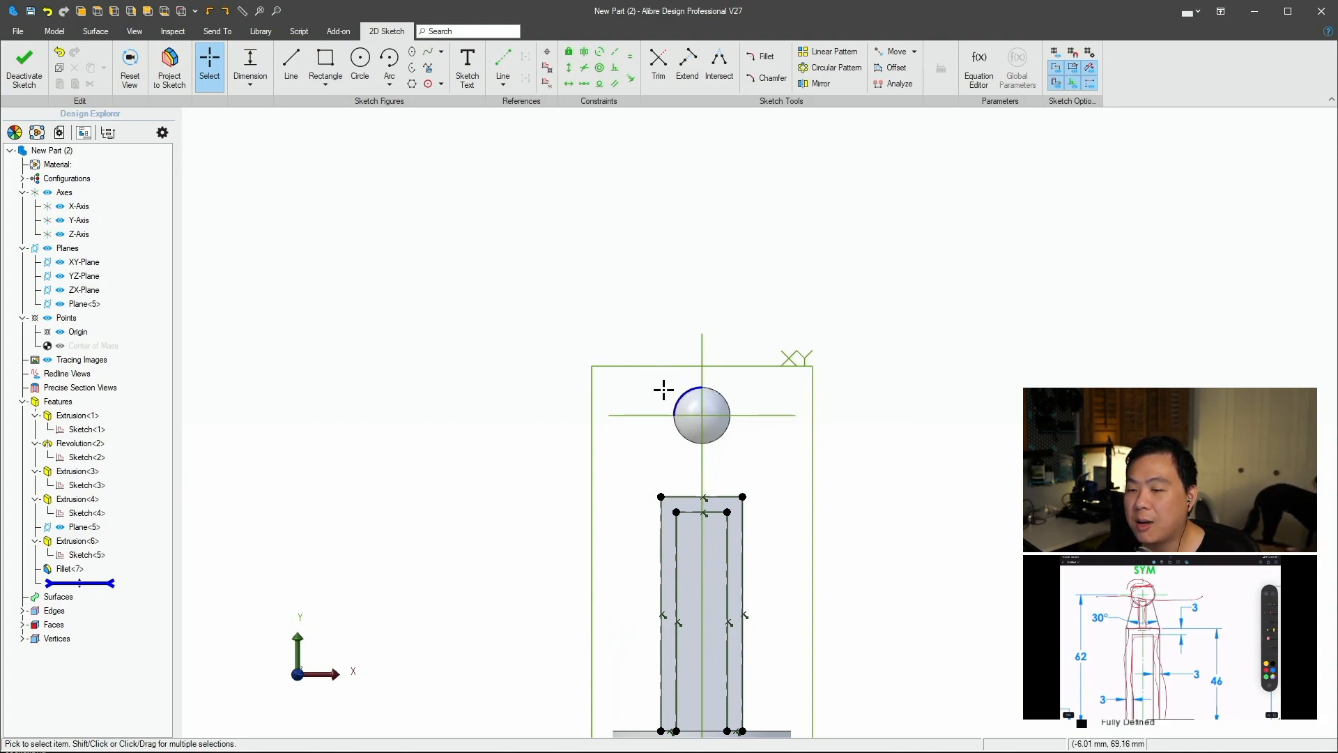
key("l")
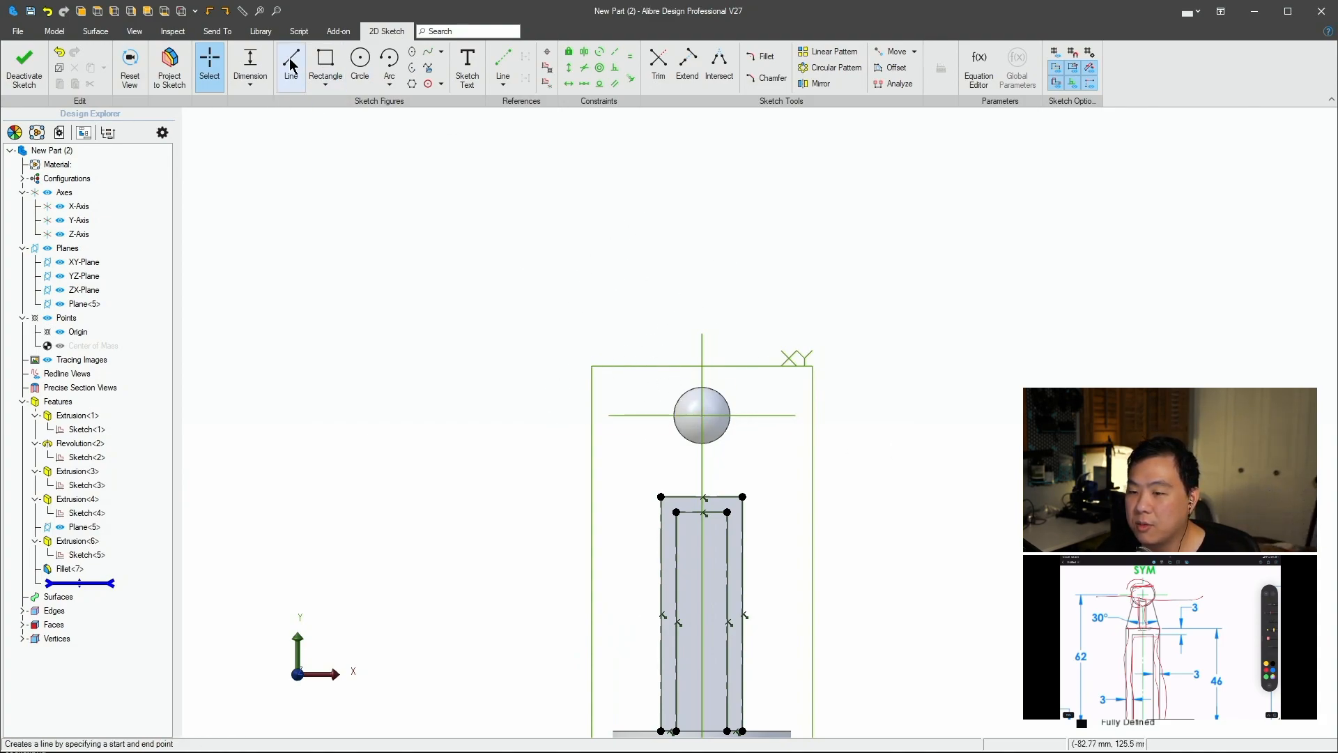
left_click(661, 496)
left_click(702, 313)
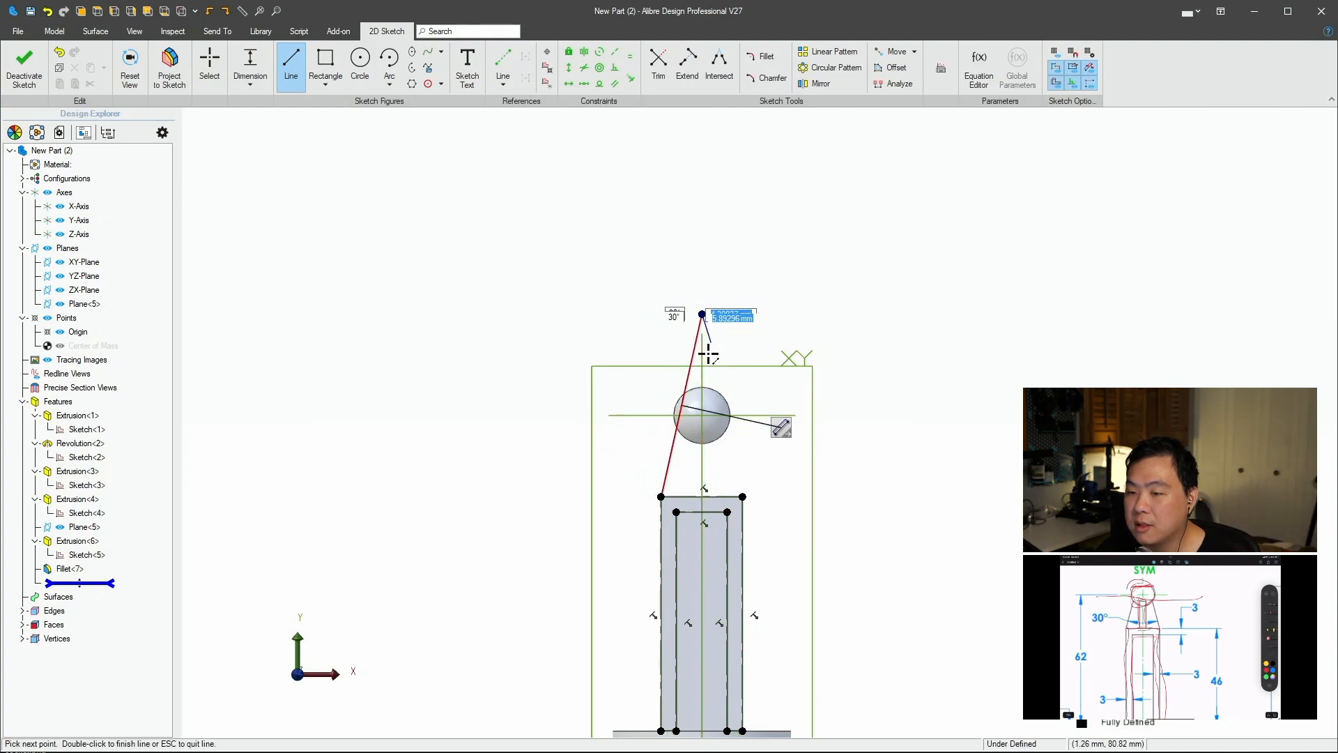
double_click(744, 496)
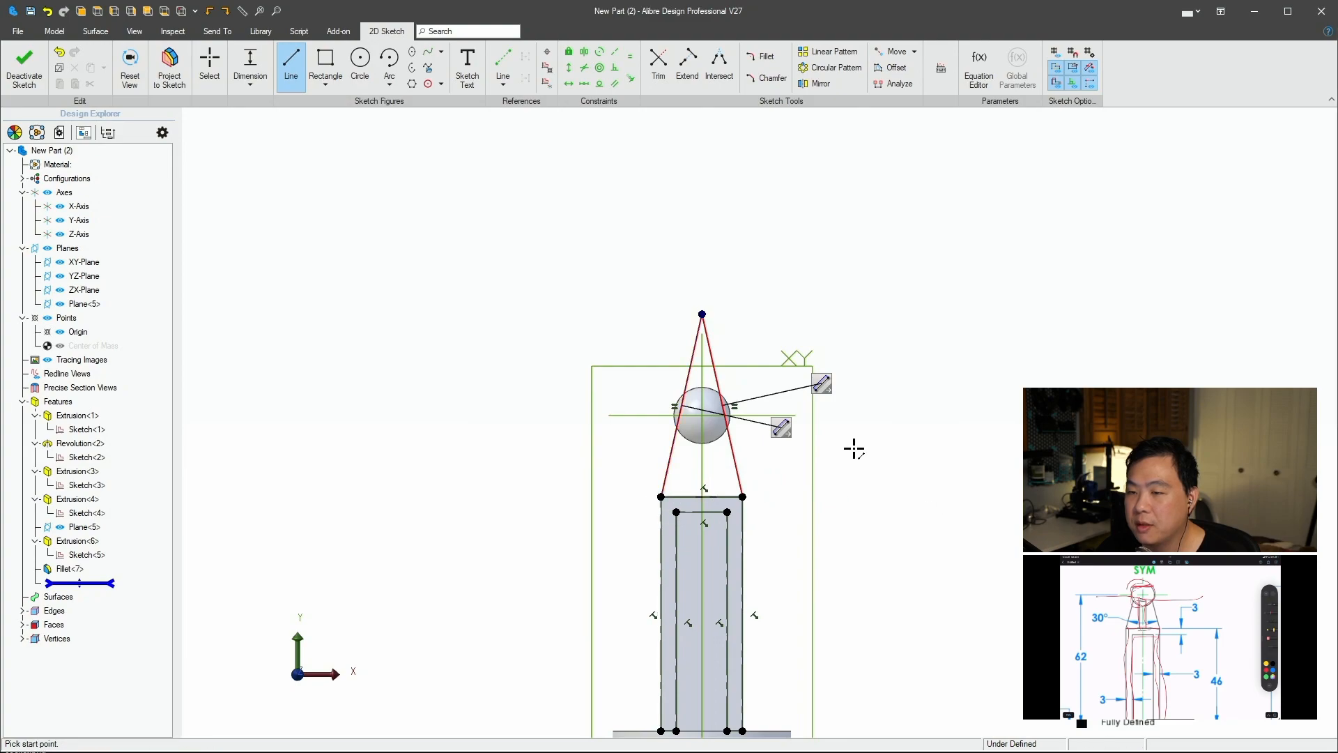
Dimension the angle between the two sloping lines as 30°.
scroll(716, 378, "down", 2)
scroll(839, 457, "up", 4)
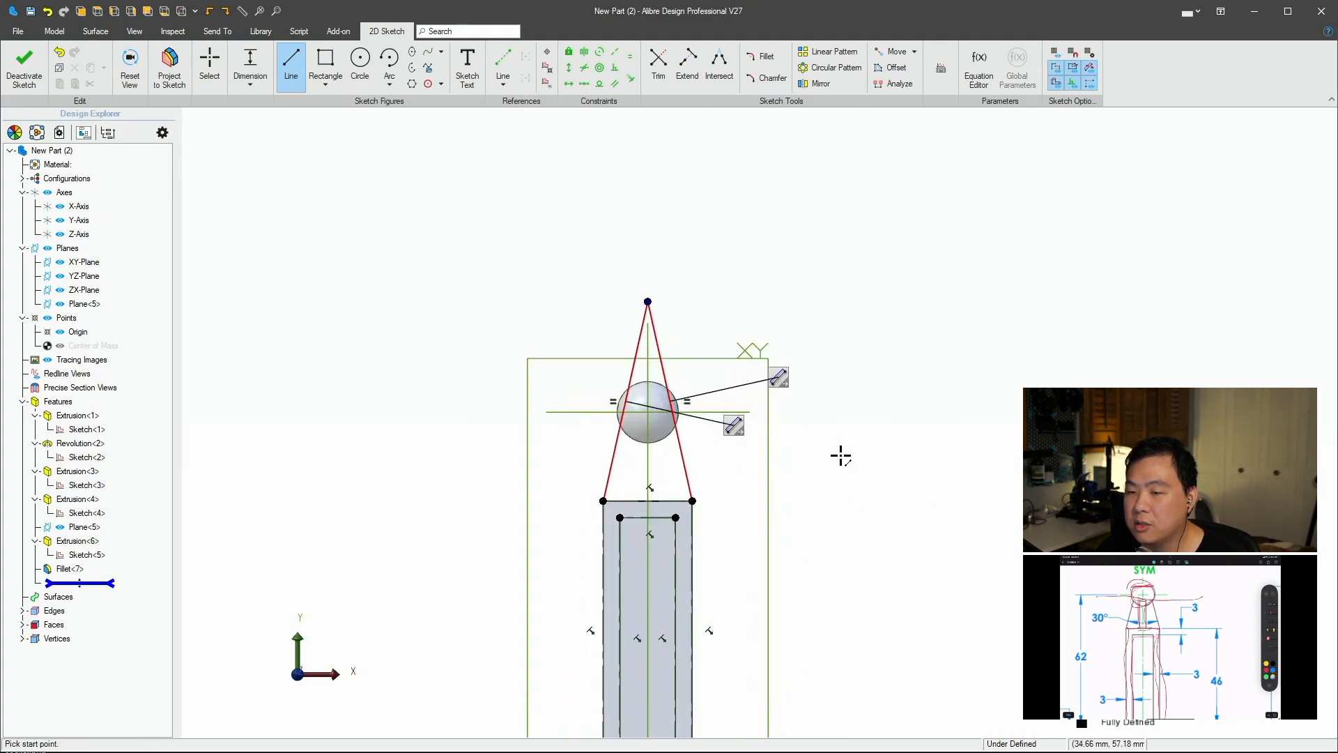
middle_click_drag(771, 454, 853, 461)
key("d")
left_click(658, 466)
left_click(547, 470)
left_click(605, 495)
type("30")
key("Return")
key("Escape")
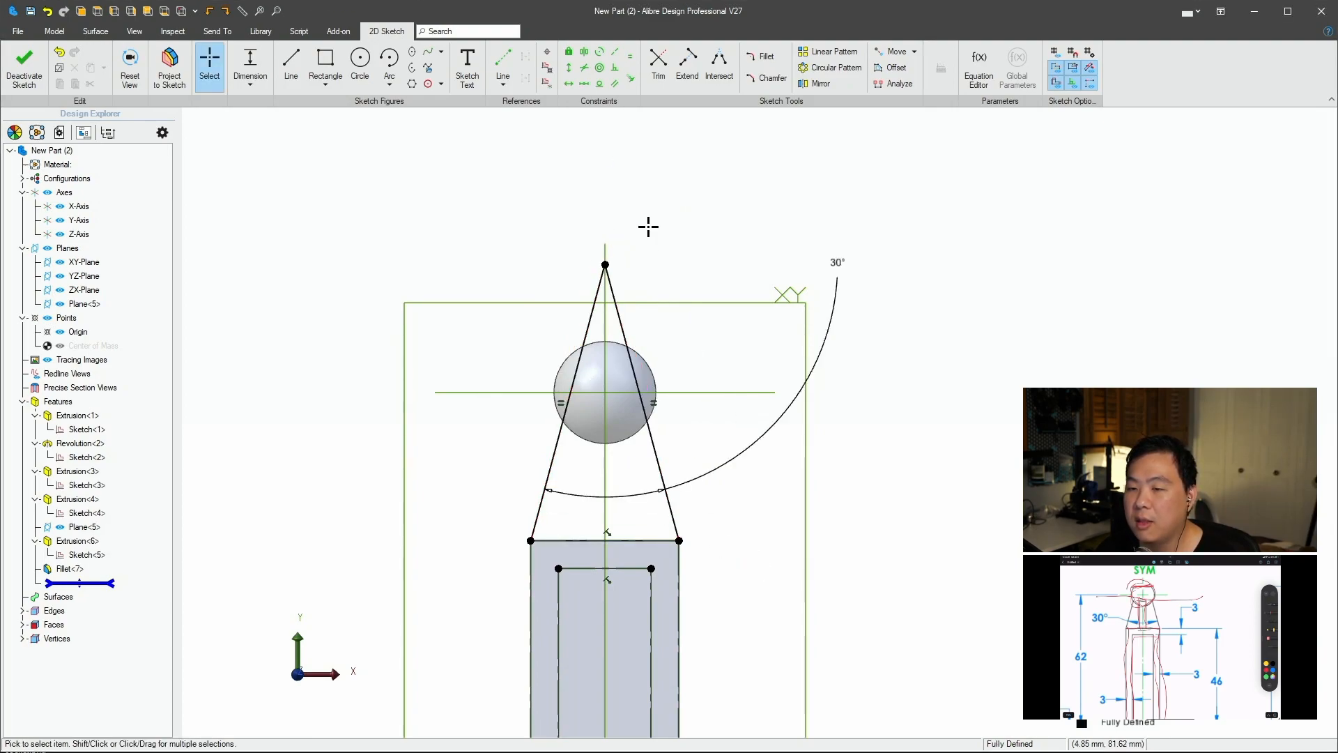
Convert both sloping lines to reference lines.
scroll(693, 398, "down", 1)
scroll(806, 539, "up", 2)
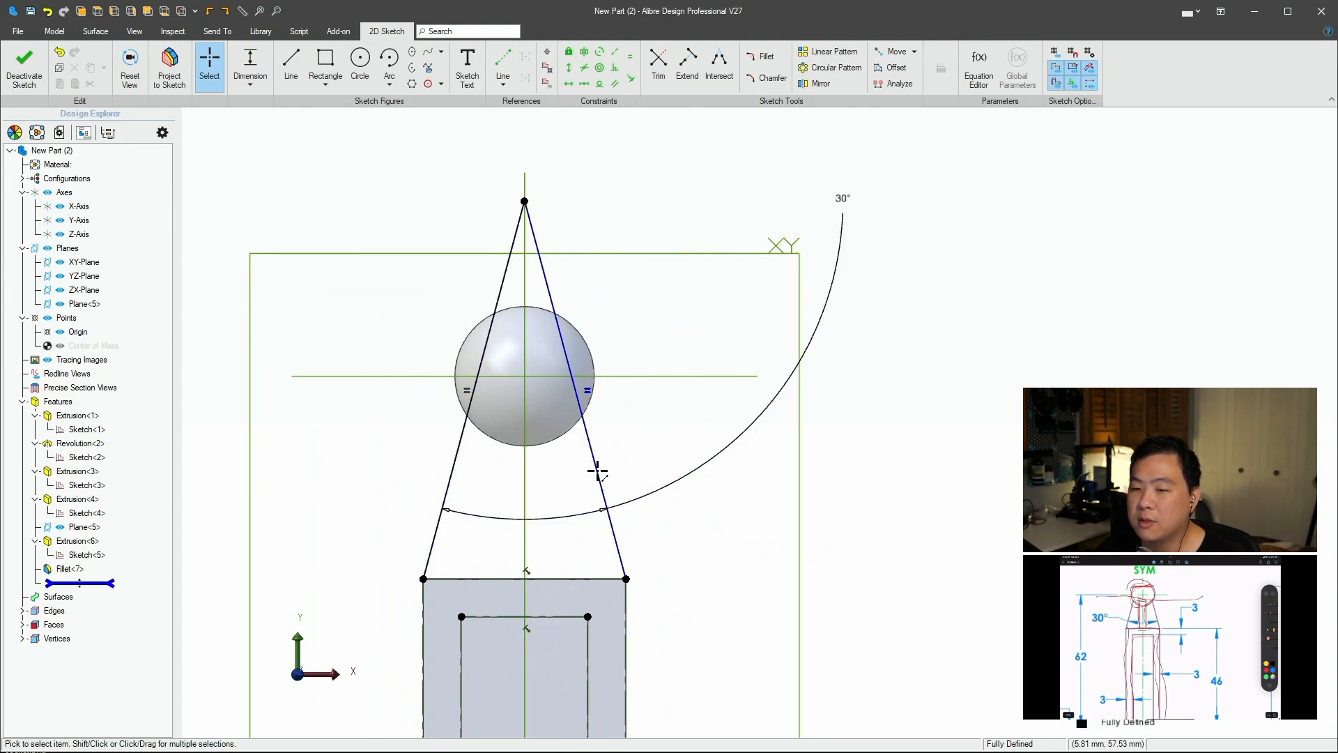
right_click(443, 458)
left_click(508, 415)
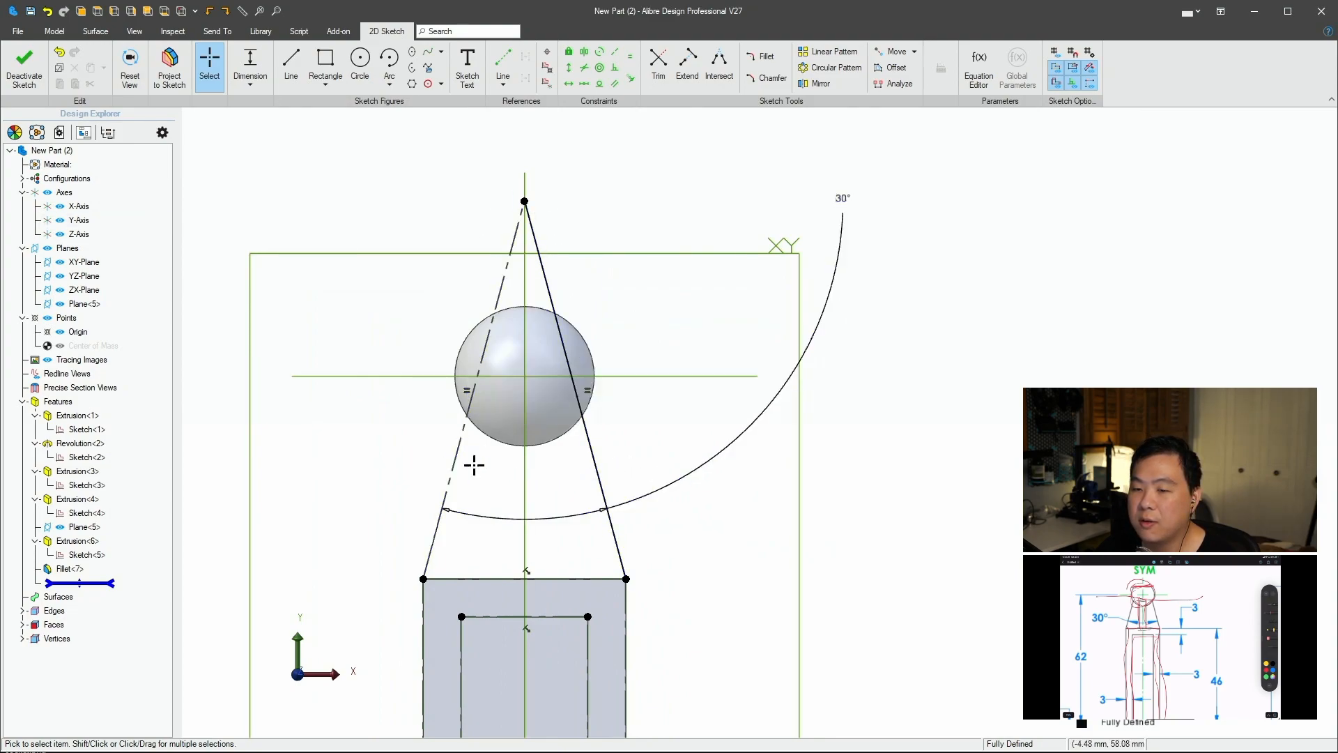
right_click(603, 476)
left_click(650, 429)
Draw a horizontal line about 6.8 mm long inside the ball, just above its centre, between the two sloping reference lines.
scroll(833, 482, "down", 2)
right_click(900, 386)
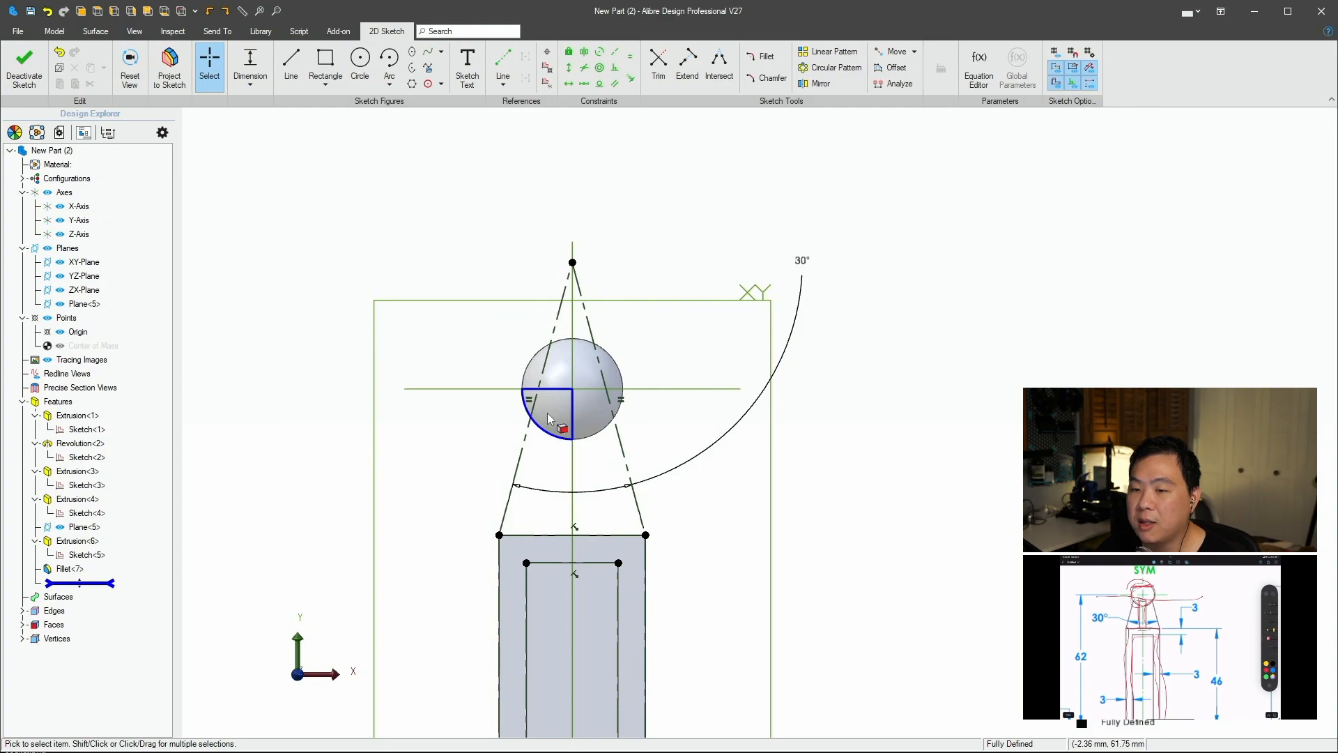
left_click(291, 66)
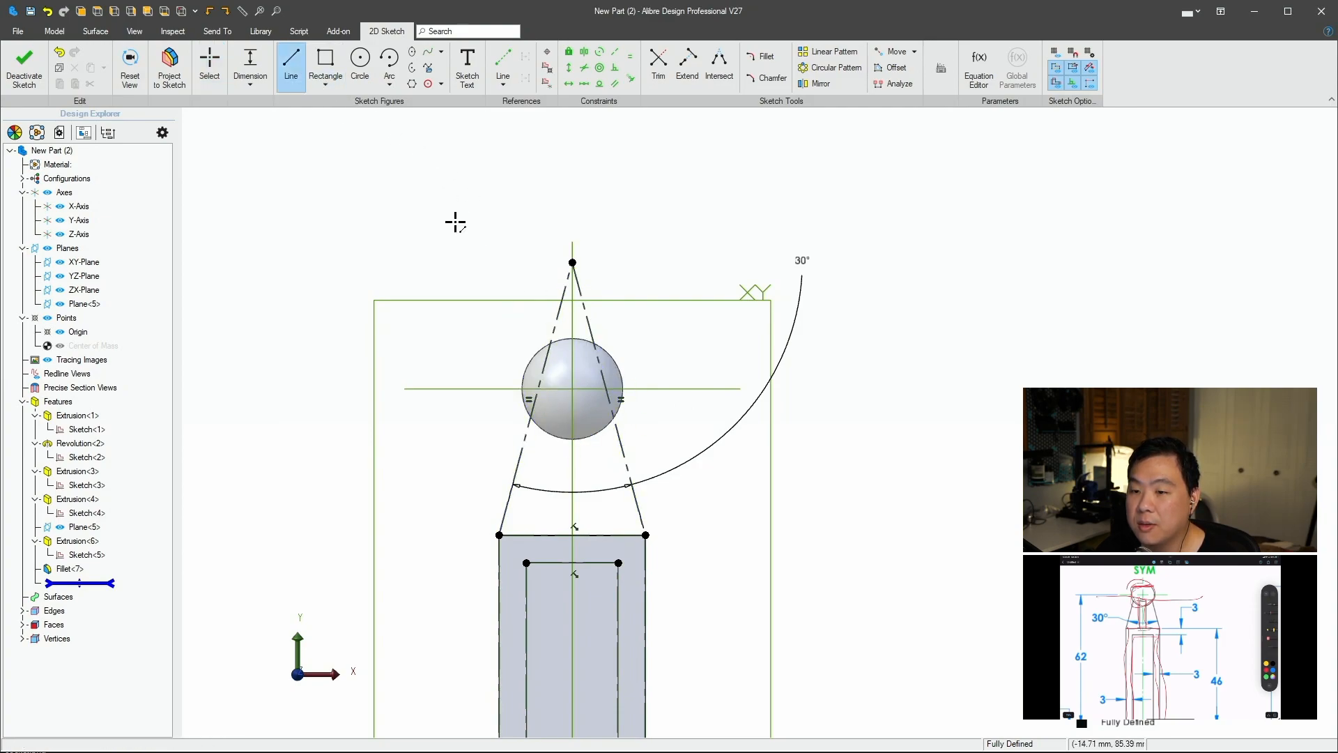
left_click(541, 376)
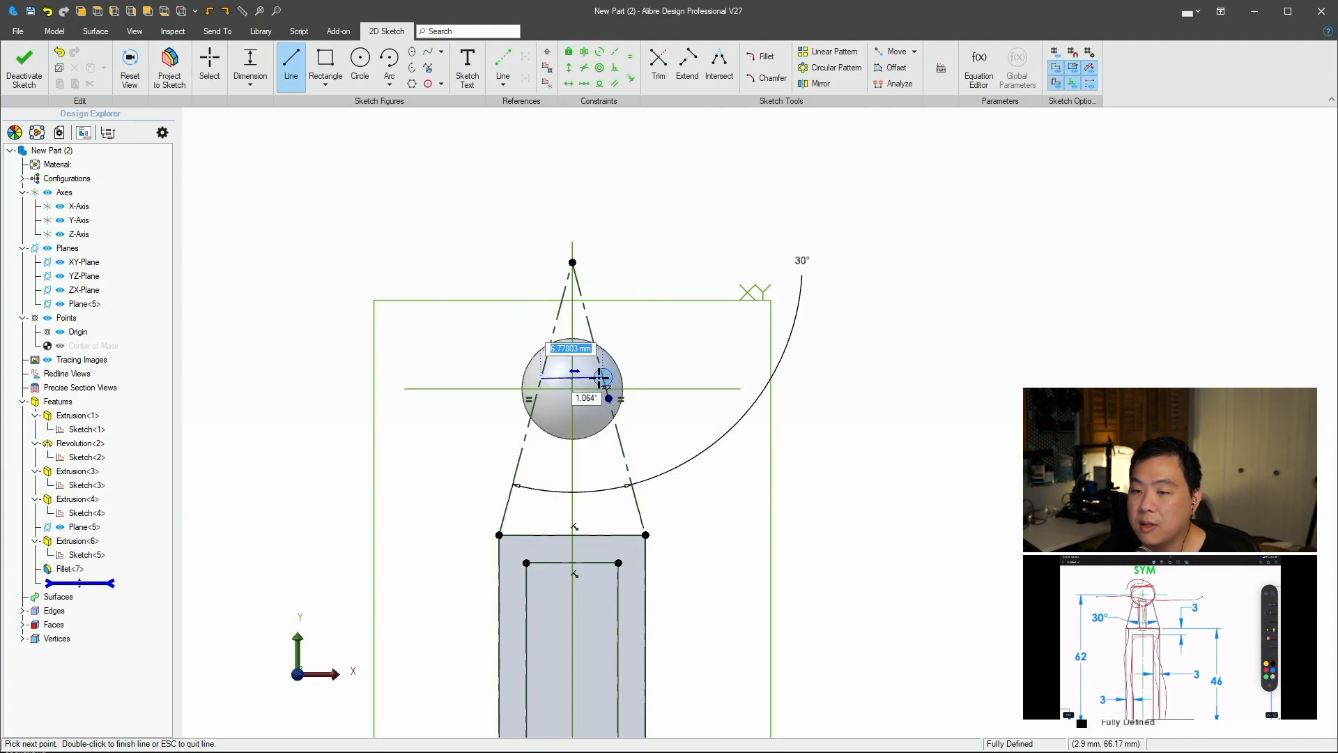
left_click(603, 377)
key("Escape")
scroll(646, 366, "up", 5)
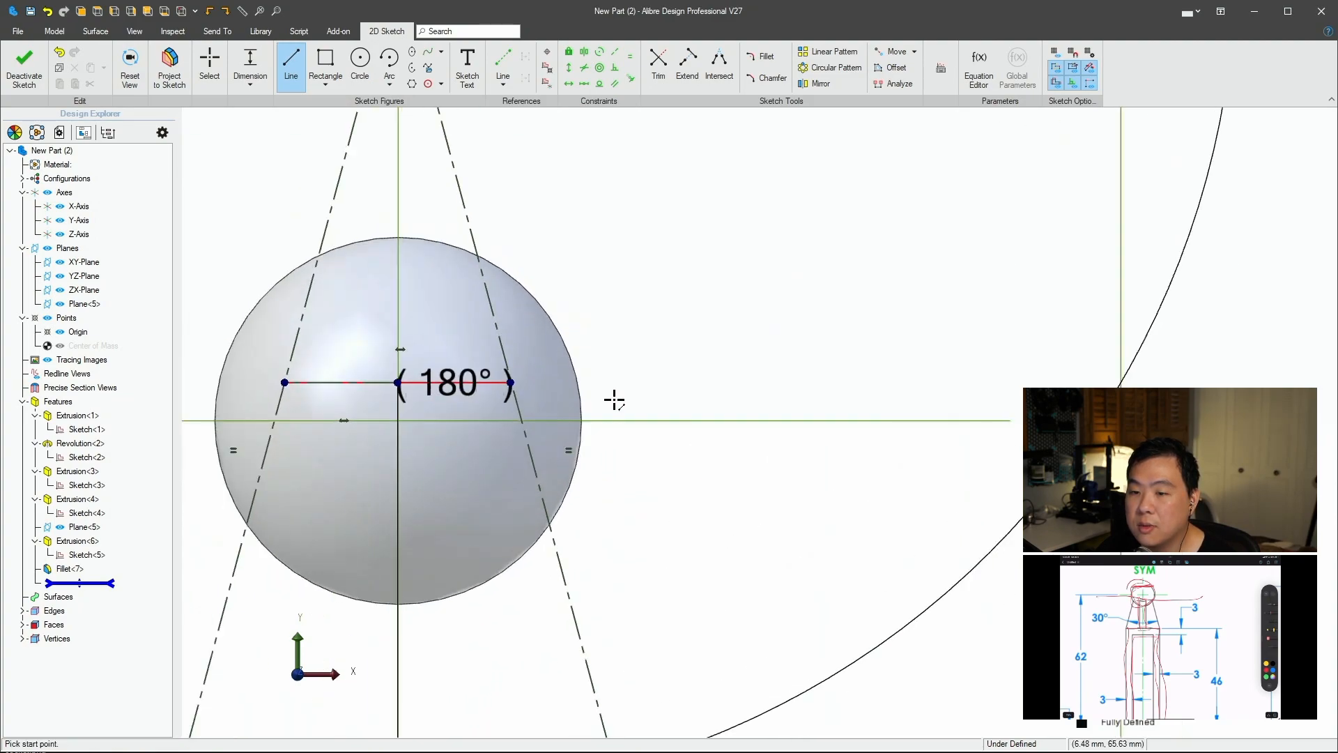
key("Escape")
scroll(531, 388, "down", 5)
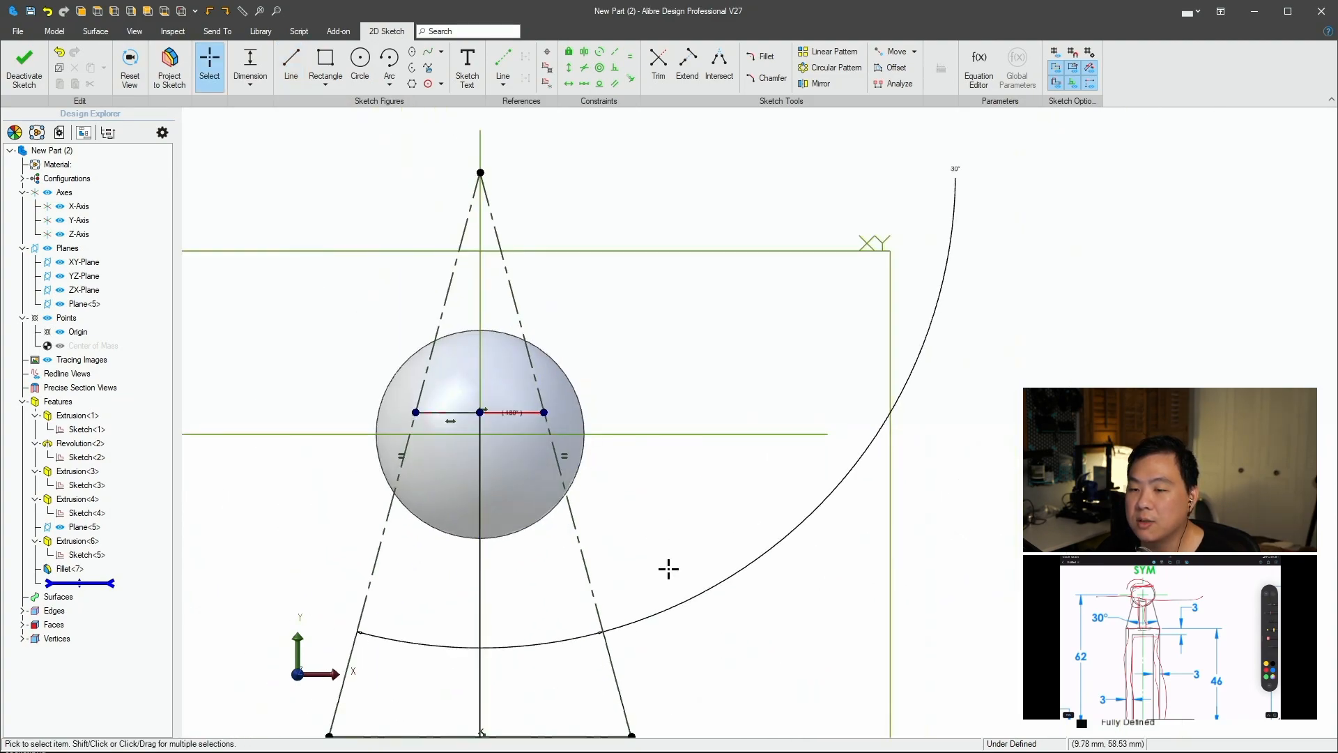
middle_click_drag(753, 625, 811, 292)
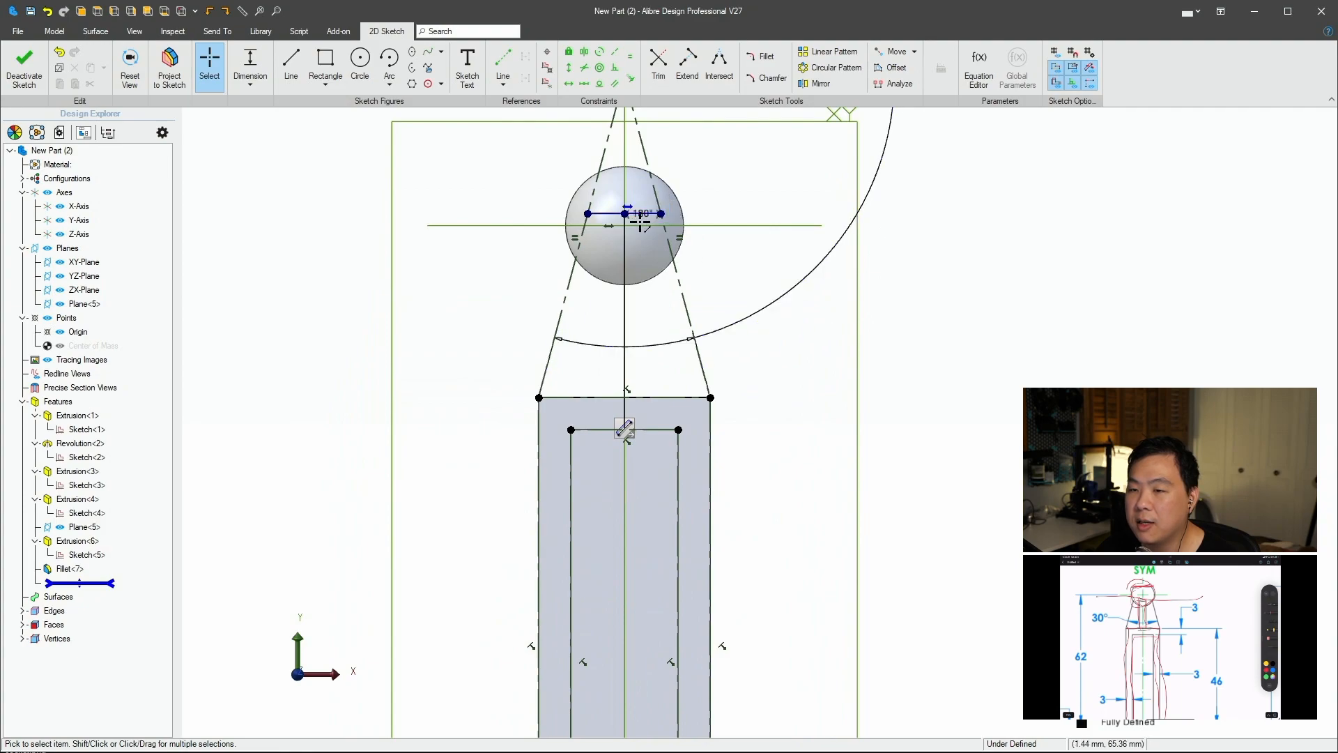
scroll(848, 367, "down", 4)
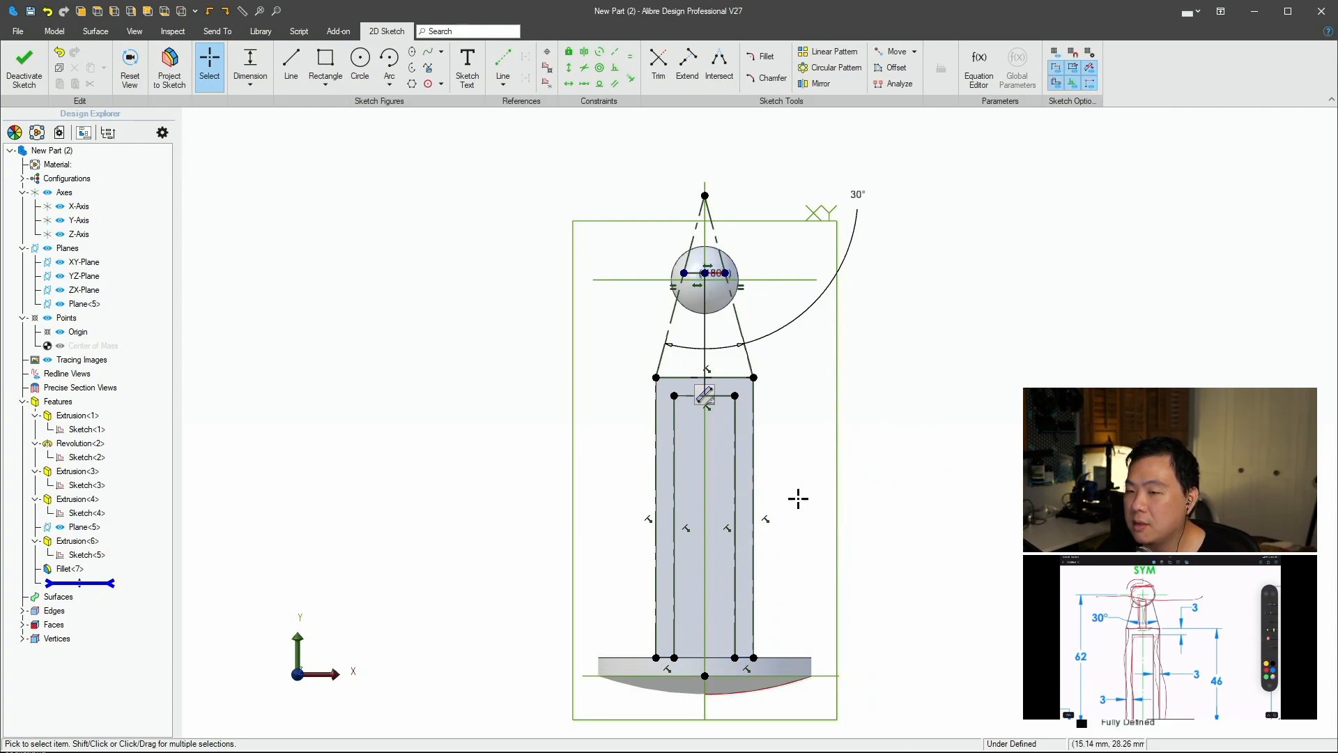
key("Escape")
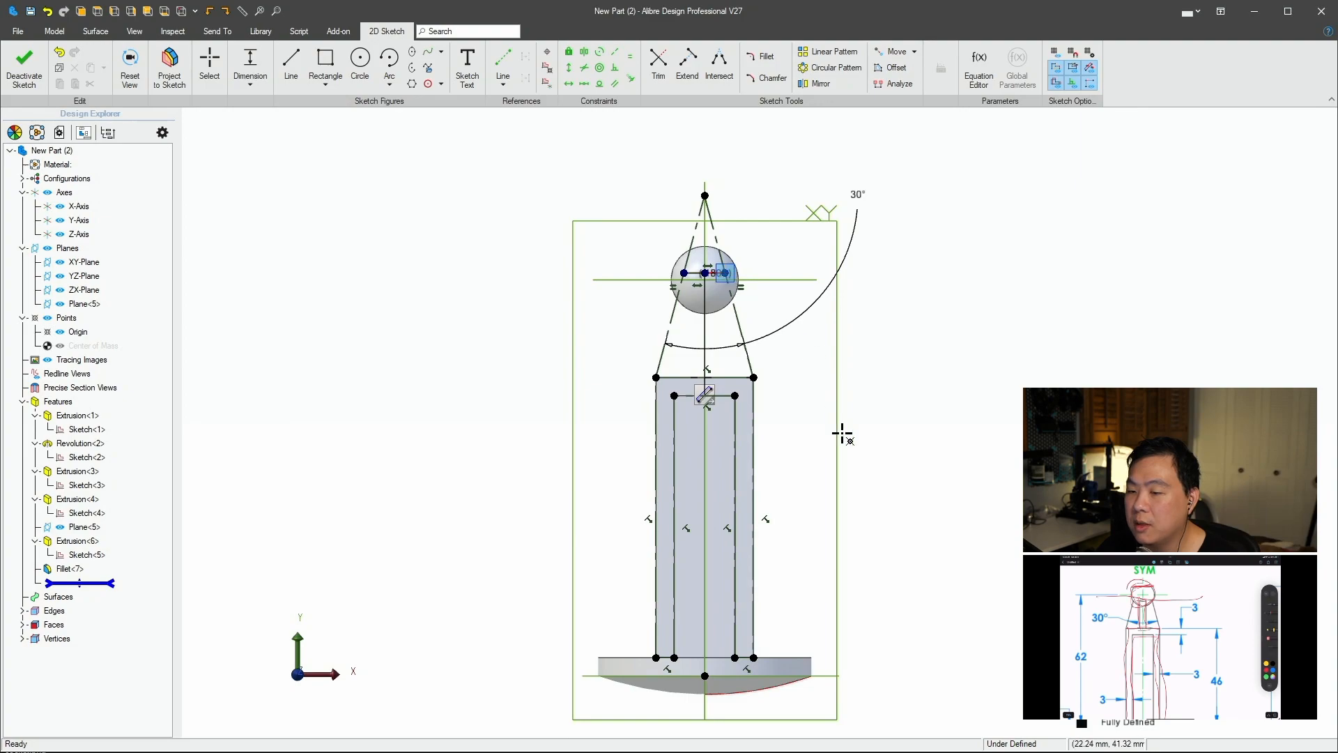
Dimension the height of the horizontal line's right endpoint above the disc's upper rim corner as 62 mm.
left_click(813, 658)
left_click(958, 593)
type("62")
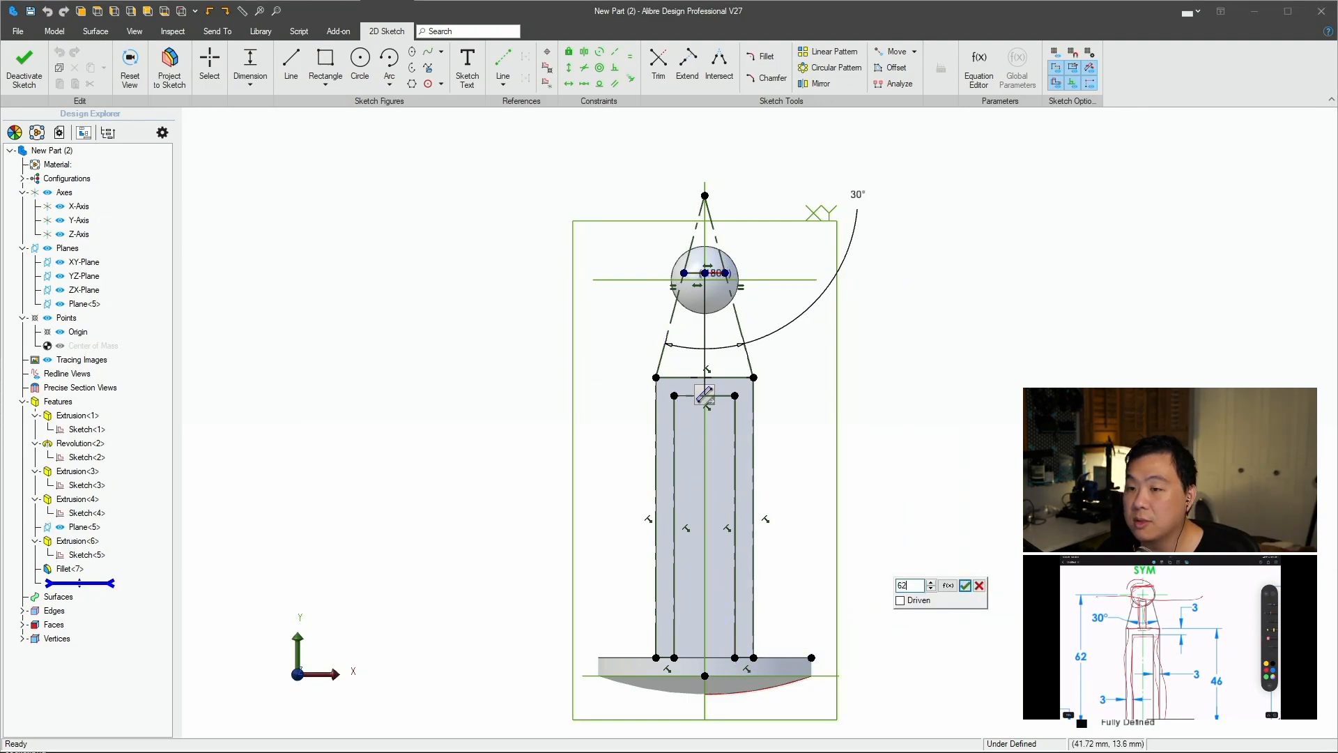
key("Return")
Constrain the right endpoint of the horizontal line inside the ball to be coincident with the right sloping reference line.
scroll(676, 349, "up", 5)
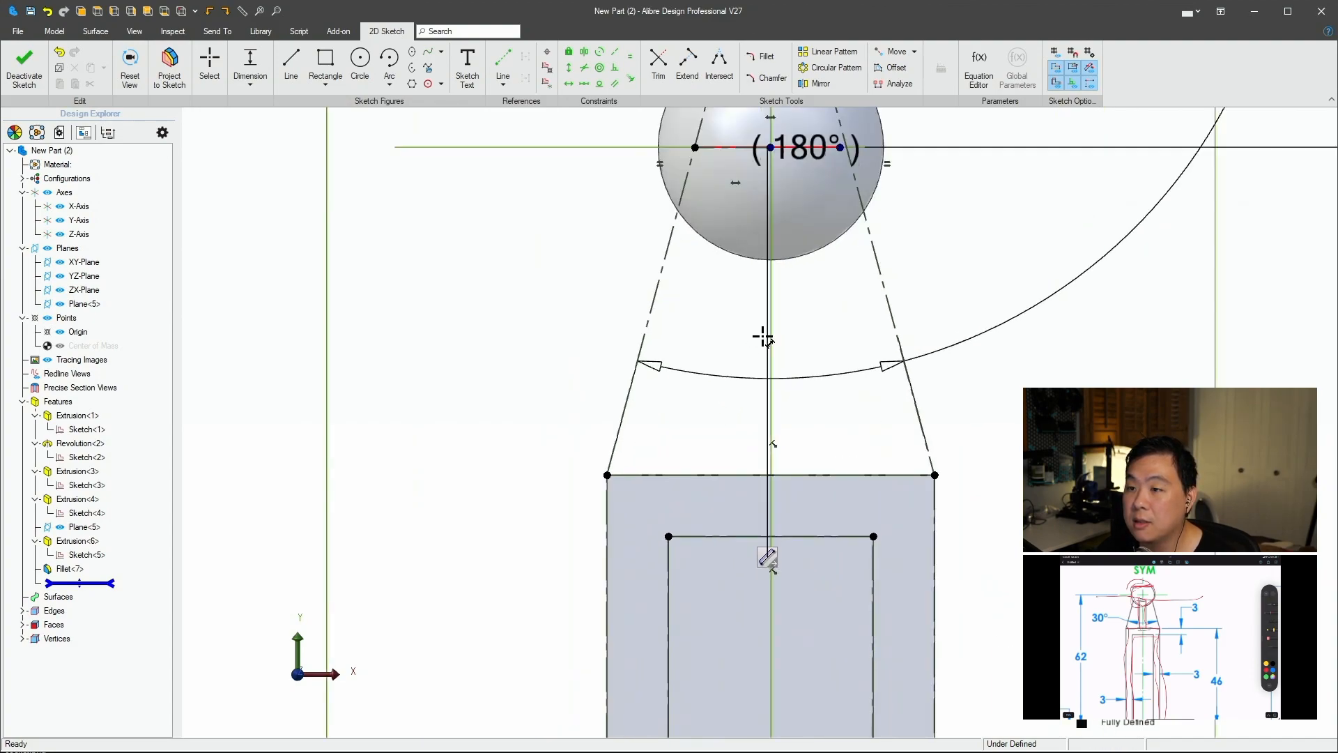
right_click(868, 354)
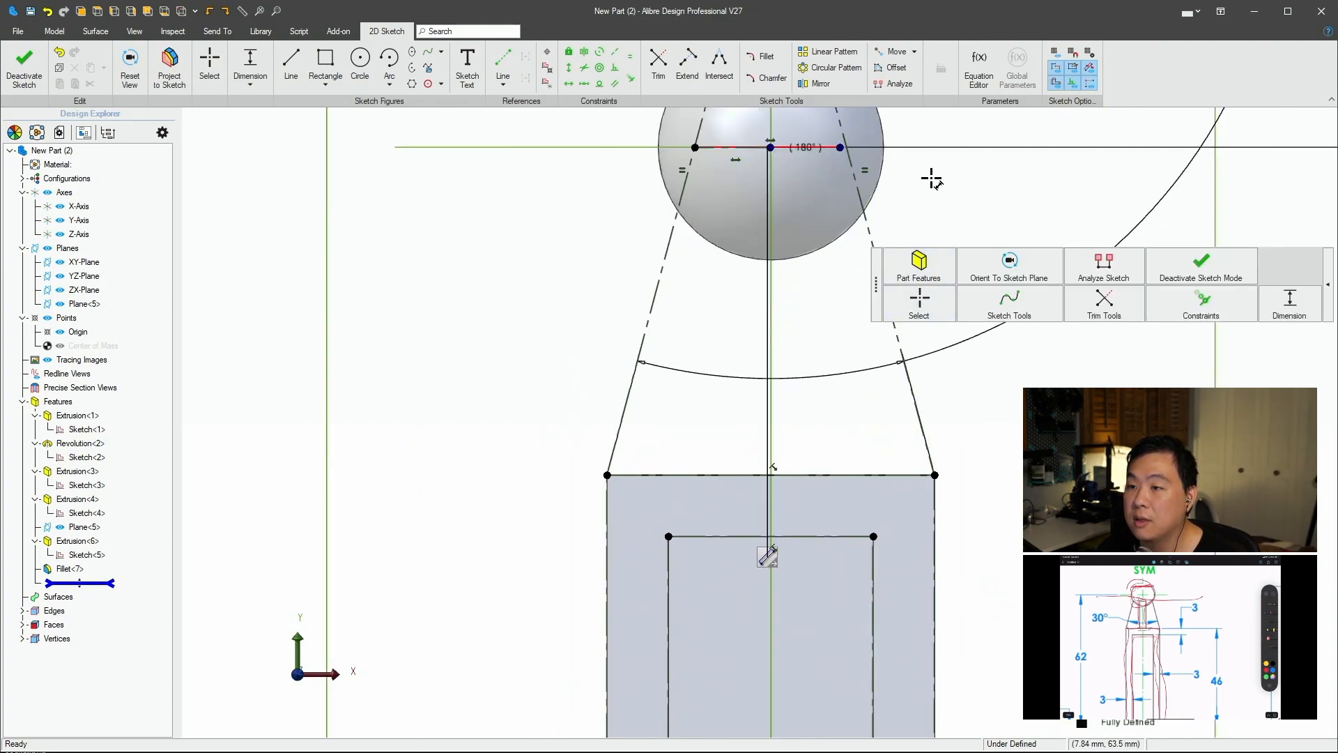
scroll(927, 180, "up", 2)
mouse_move(927, 179)
middle_mouse_down()
mouse_move(823, 362)
mouse_move(725, 352)
middle_mouse_up()
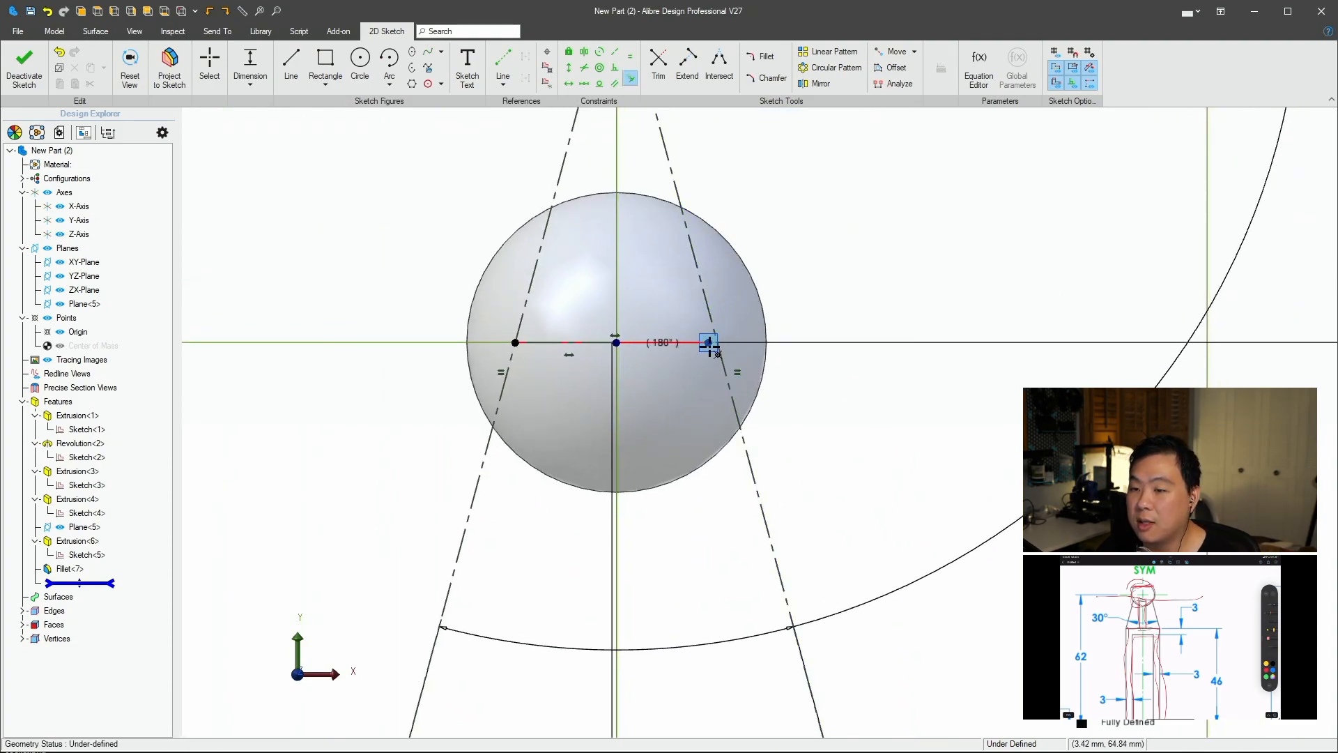
left_click(704, 298)
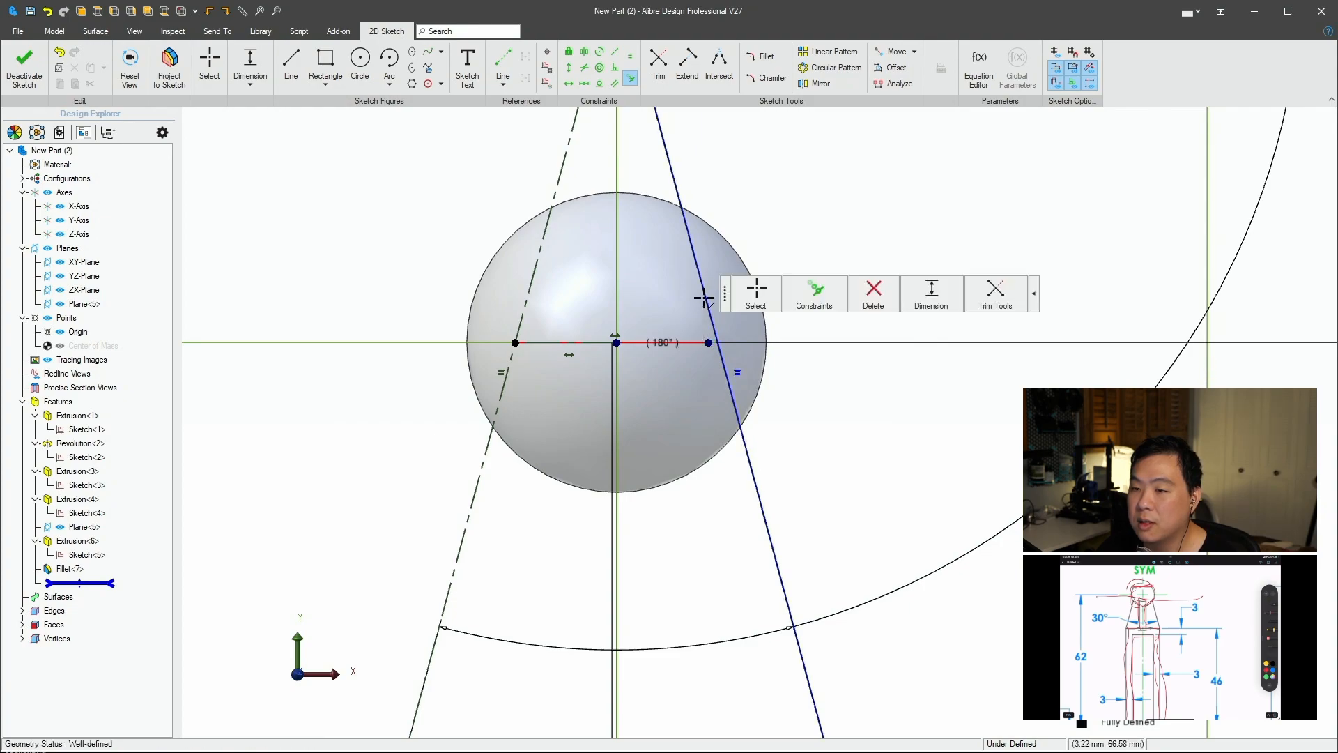
key("Escape")
scroll(802, 313, "down", 5)
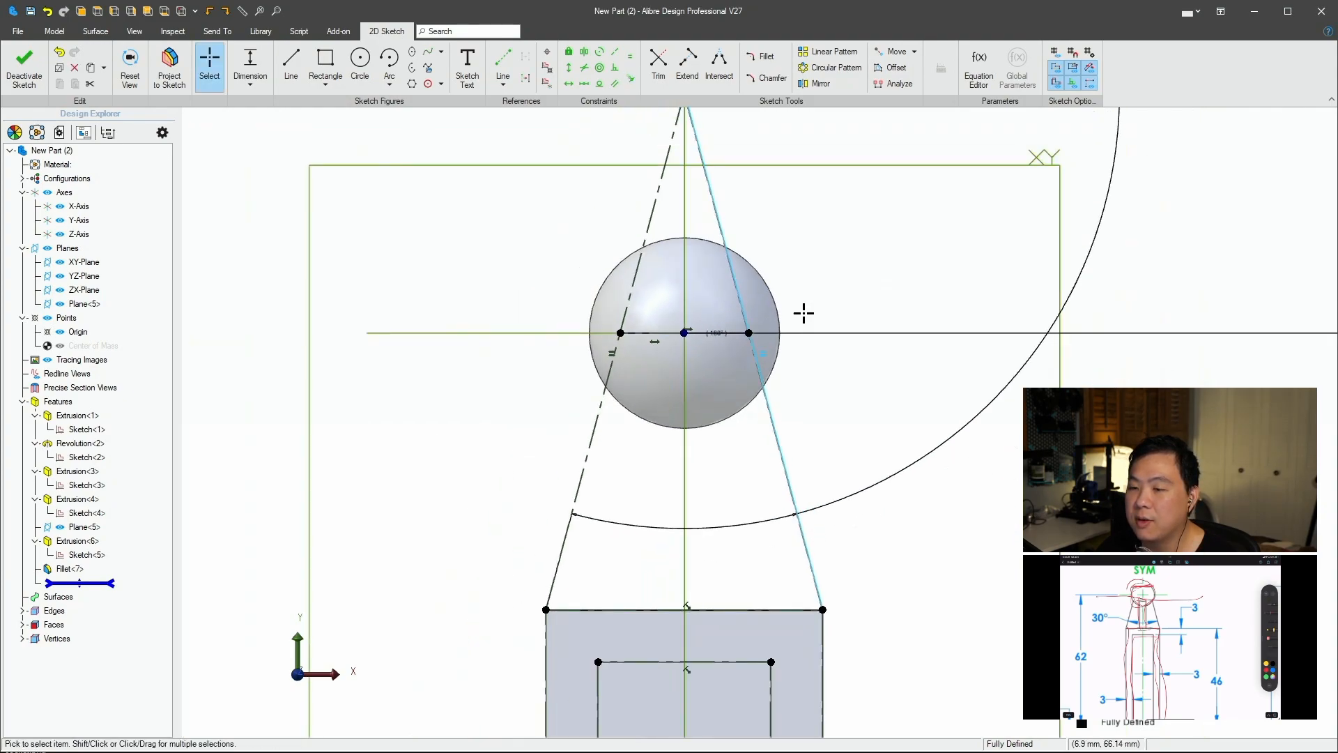
Draw two solid lines joining the horizontal line's ends to the column's upper outer corners, and finish the sketch.
mouse_move(918, 469)
middle_mouse_down()
mouse_move(941, 404)
mouse_move(957, 416)
middle_mouse_up()
key("l")
left_click(723, 310)
left_click(676, 486)
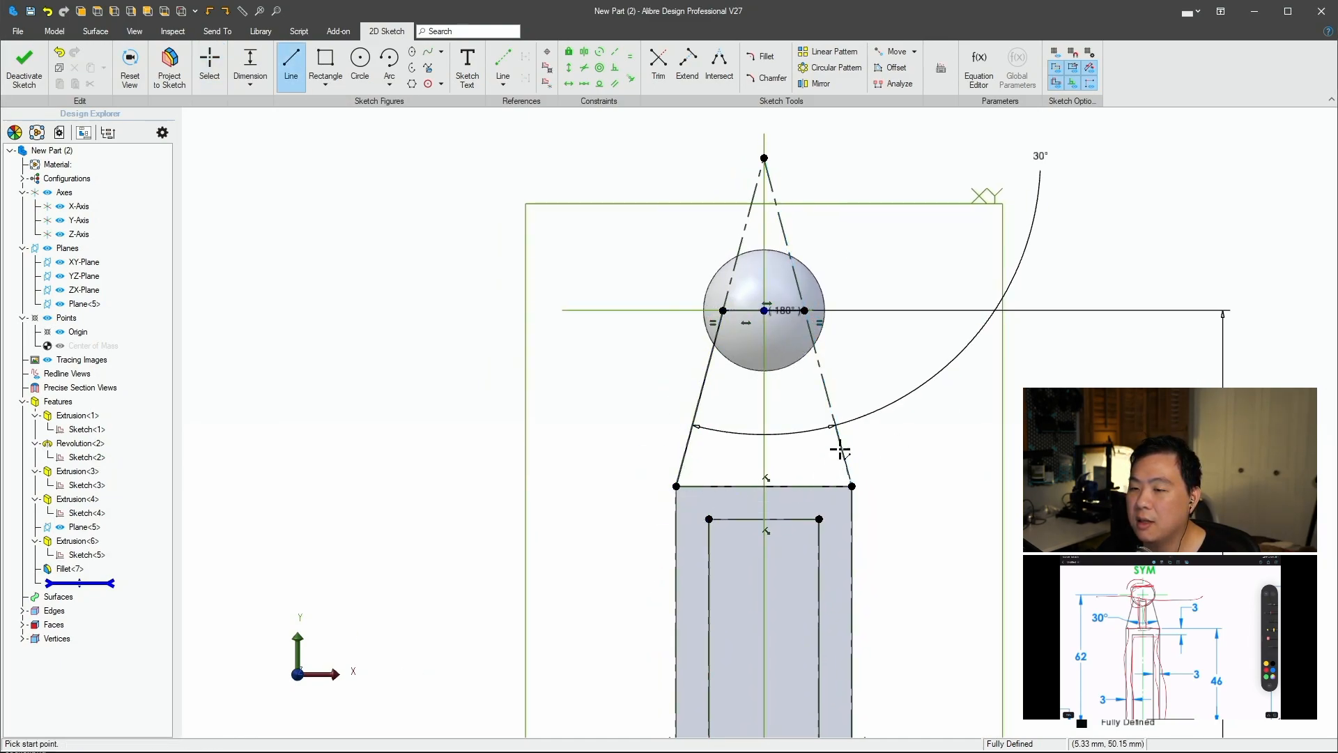
left_click(807, 310)
left_click(852, 486)
left_click(25, 68)
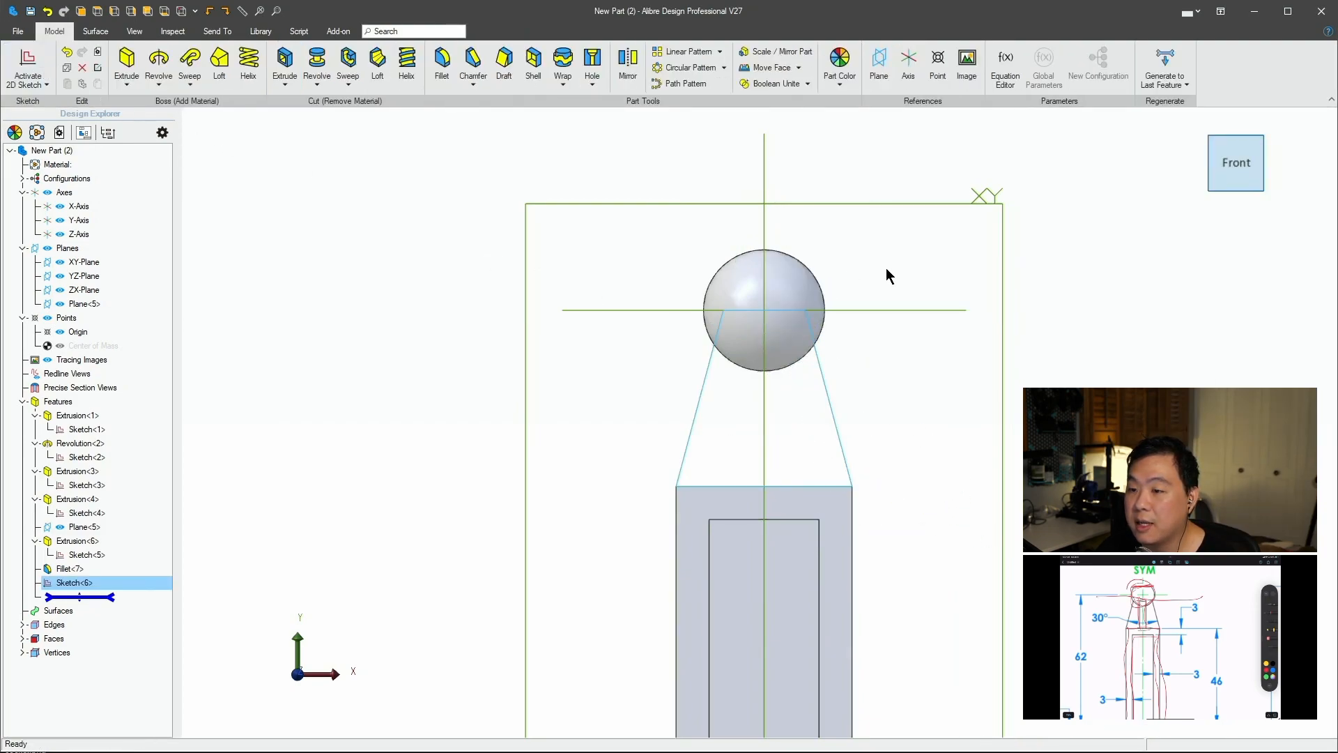
Extrude the tapered neck profile as a boss with the Mid Plane type and a depth of 3 mm.
left_click(126, 61)
type("3")
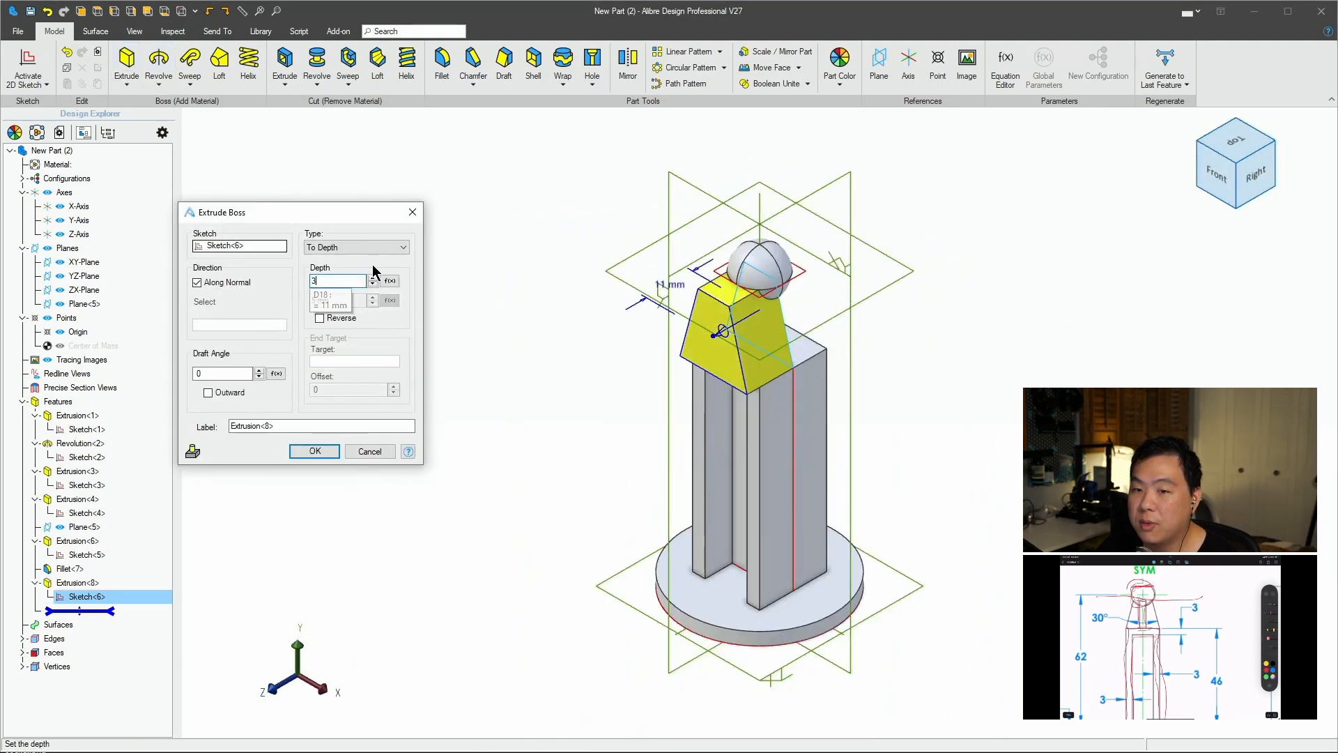
left_click(379, 246)
left_click(350, 270)
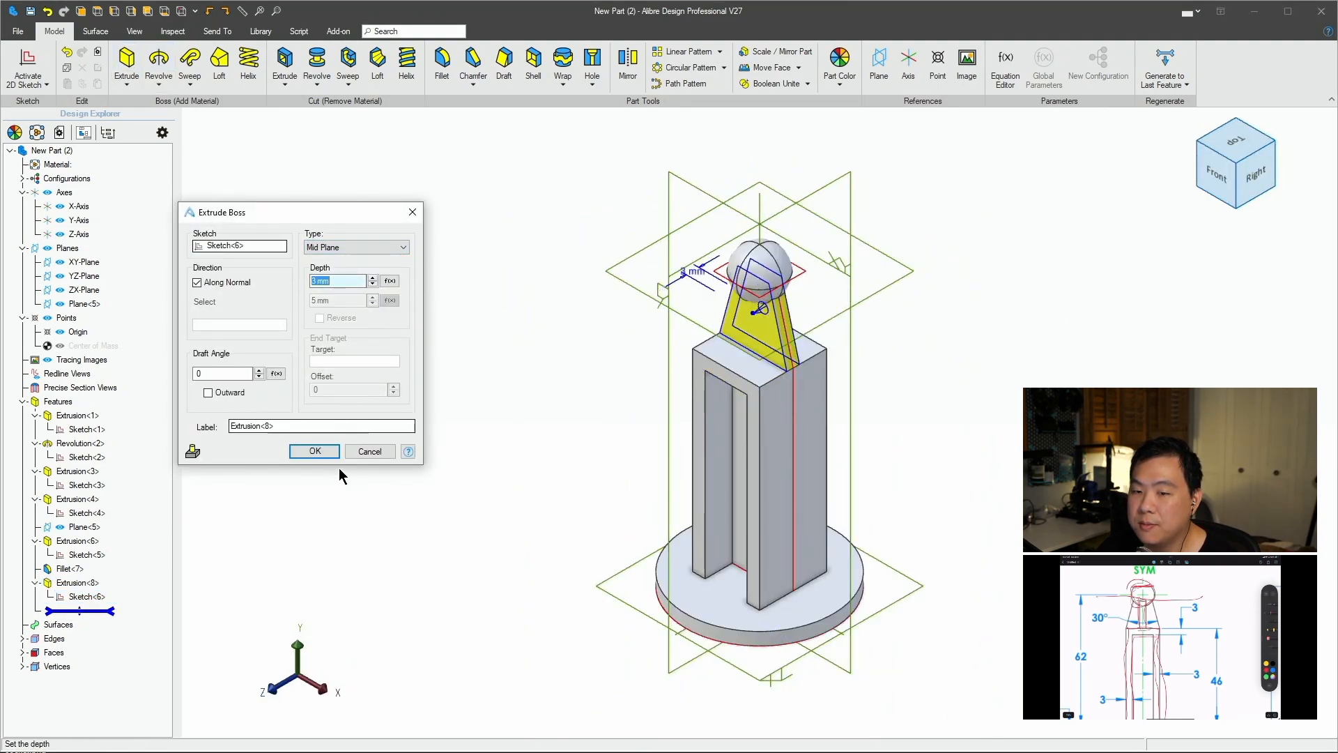
left_click(316, 451)
Create a circular pattern of the tapered neck extrusion with 2 instances at 90° around the Y-Axis.
mouse_move(1011, 367)
middle_mouse_down()
mouse_move(1033, 355)
mouse_move(1015, 361)
middle_mouse_up()
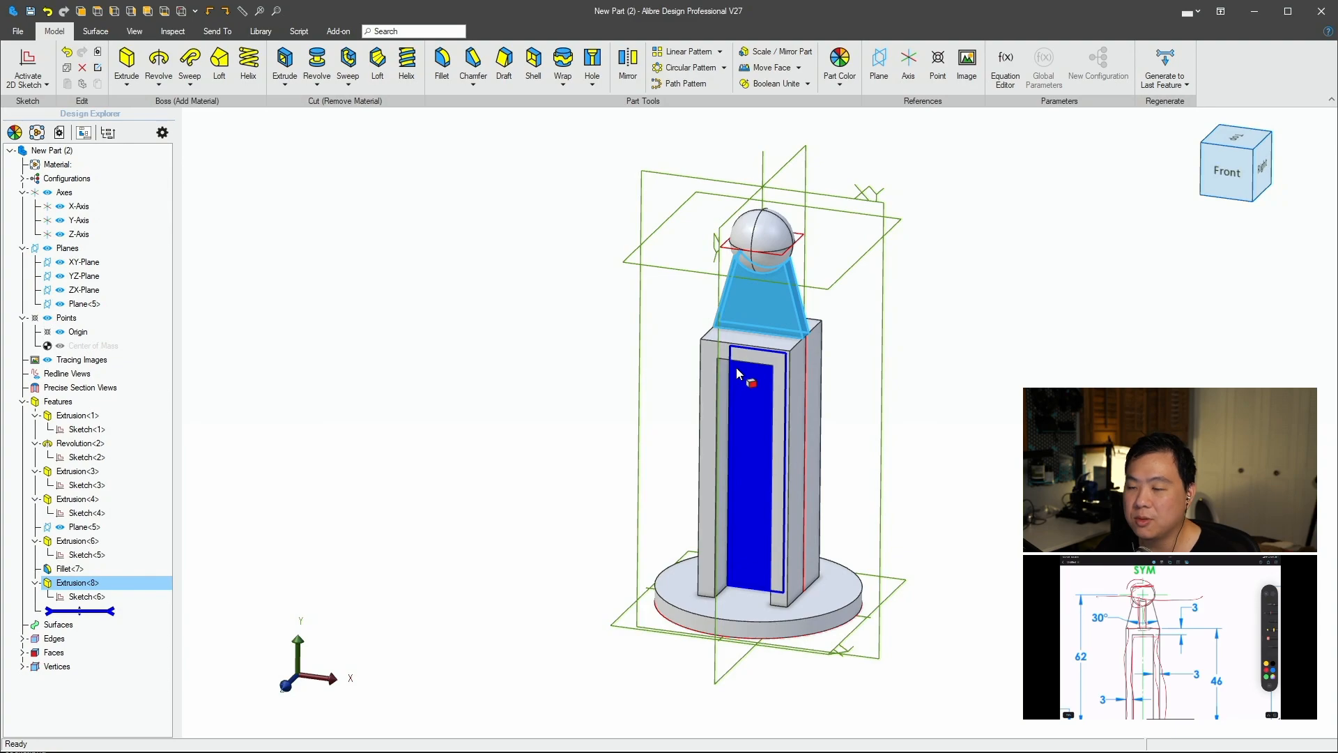
left_click(1018, 374)
middle_click_drag(1018, 374, 992, 326)
middle_click_drag(934, 430, 875, 392)
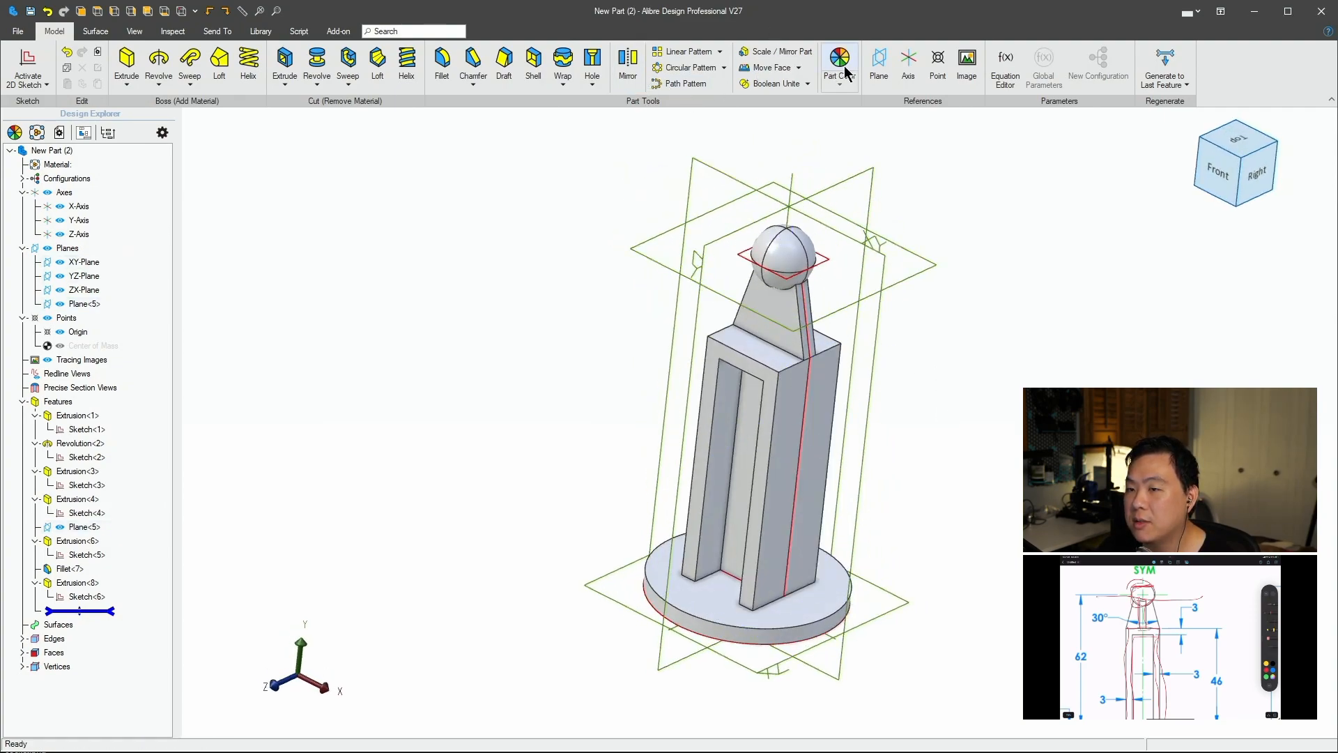
left_click(690, 73)
left_click_drag(499, 223, 478, 223)
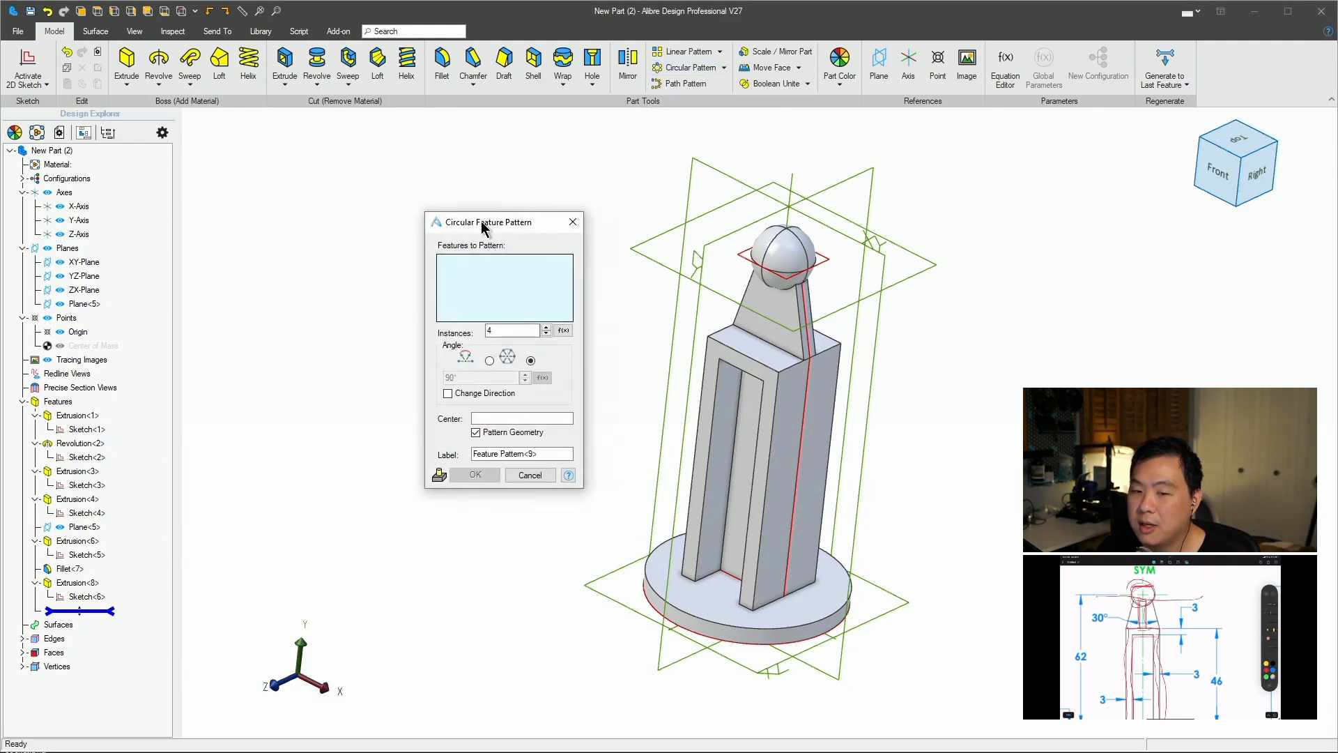
left_click(78, 582)
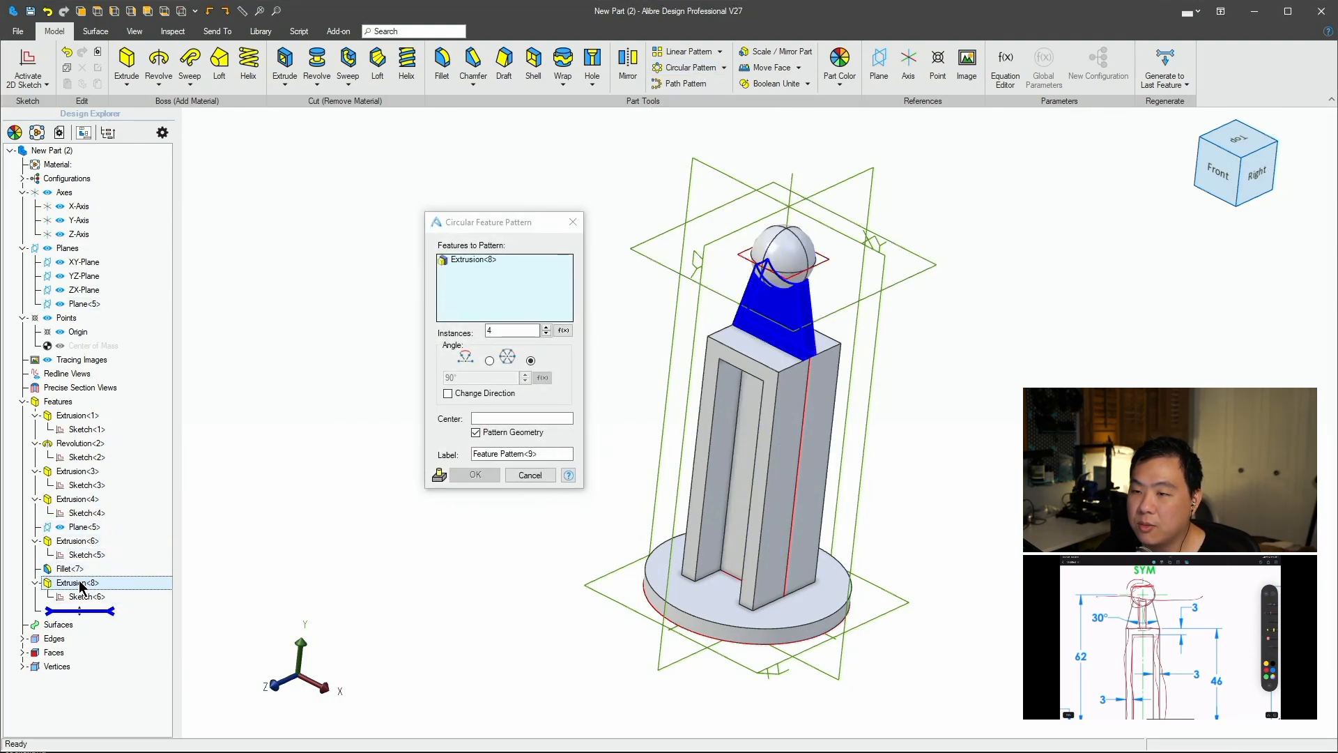
double_click(503, 332)
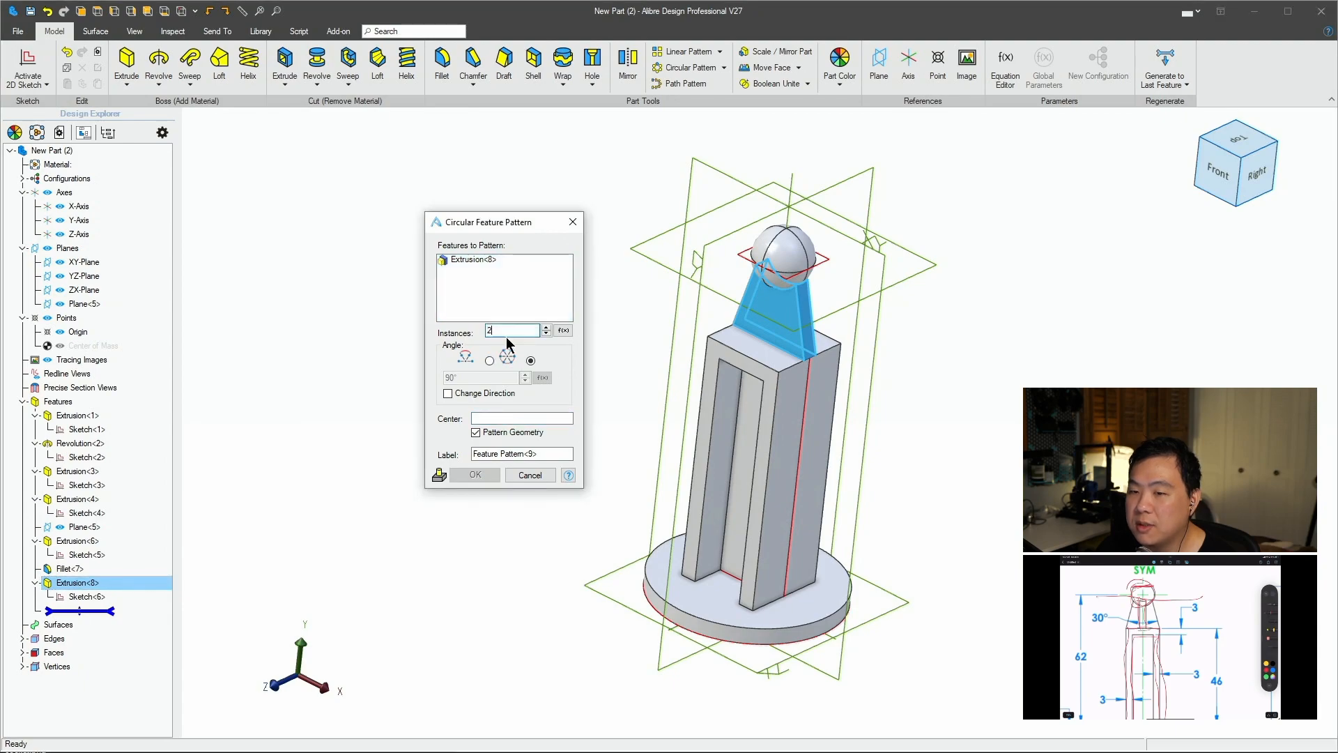
left_click(489, 361)
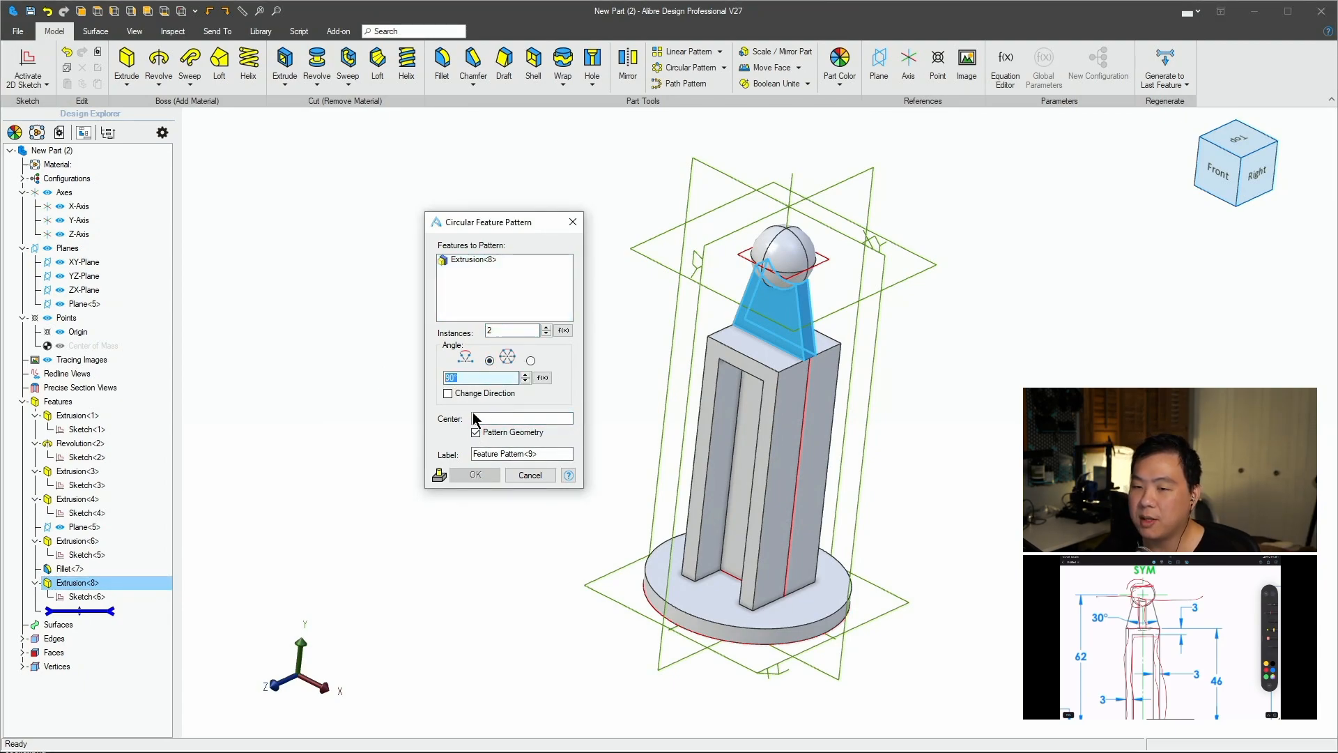
left_click(494, 420)
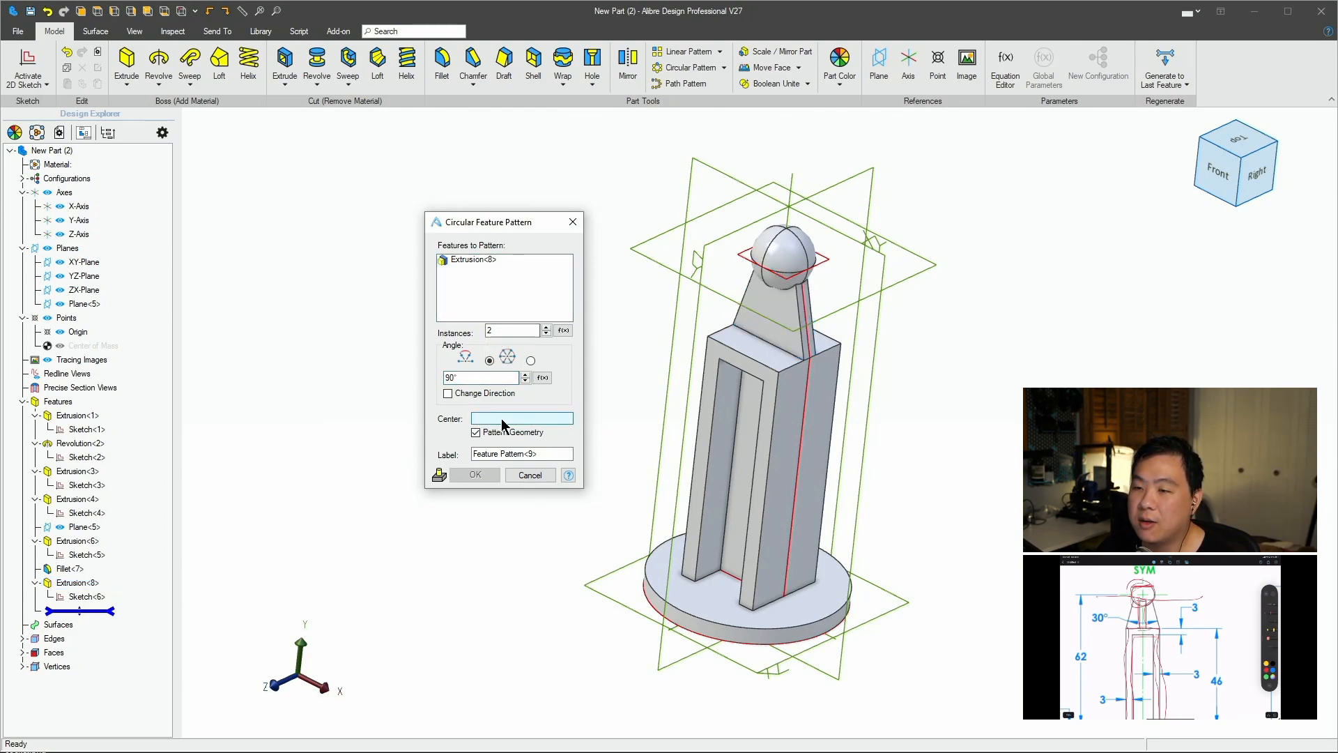
left_click(793, 187)
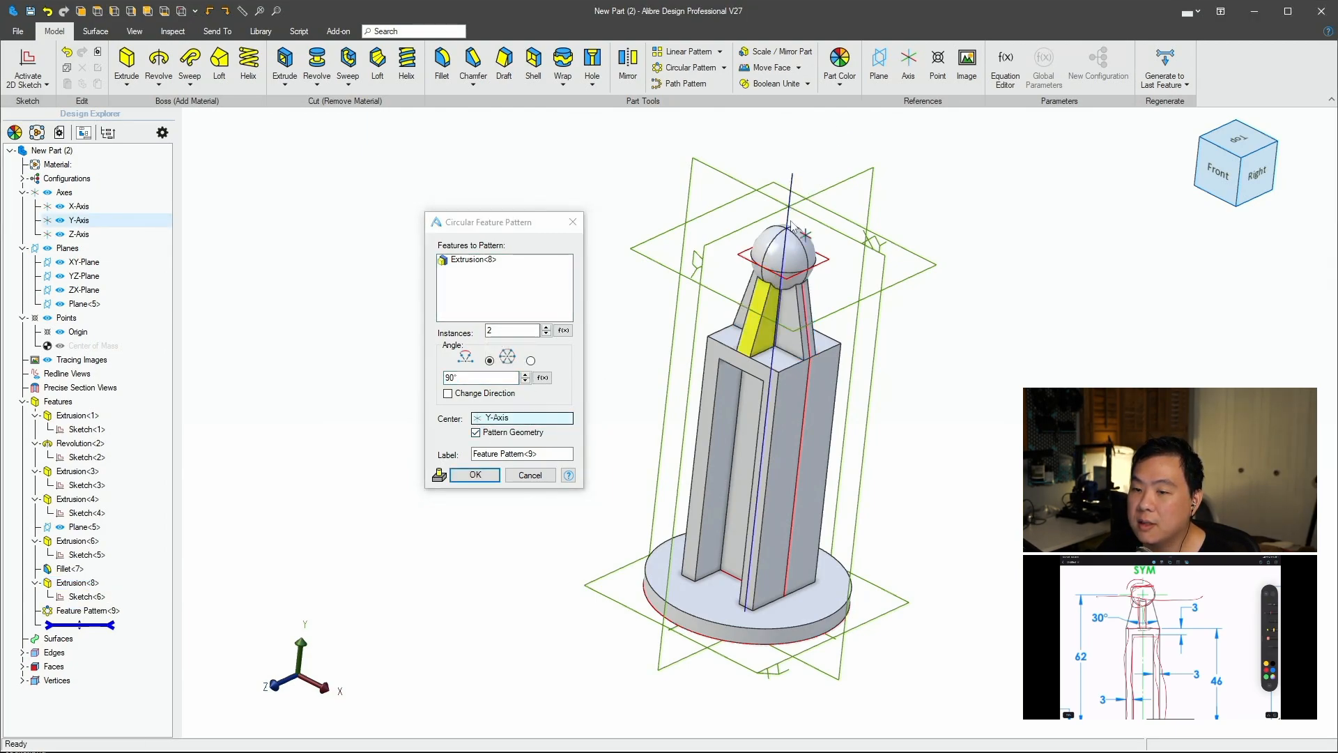
left_click(475, 474)
Assign the ABS material from the TTT library to the part.
middle_click_drag(974, 467, 290, 410)
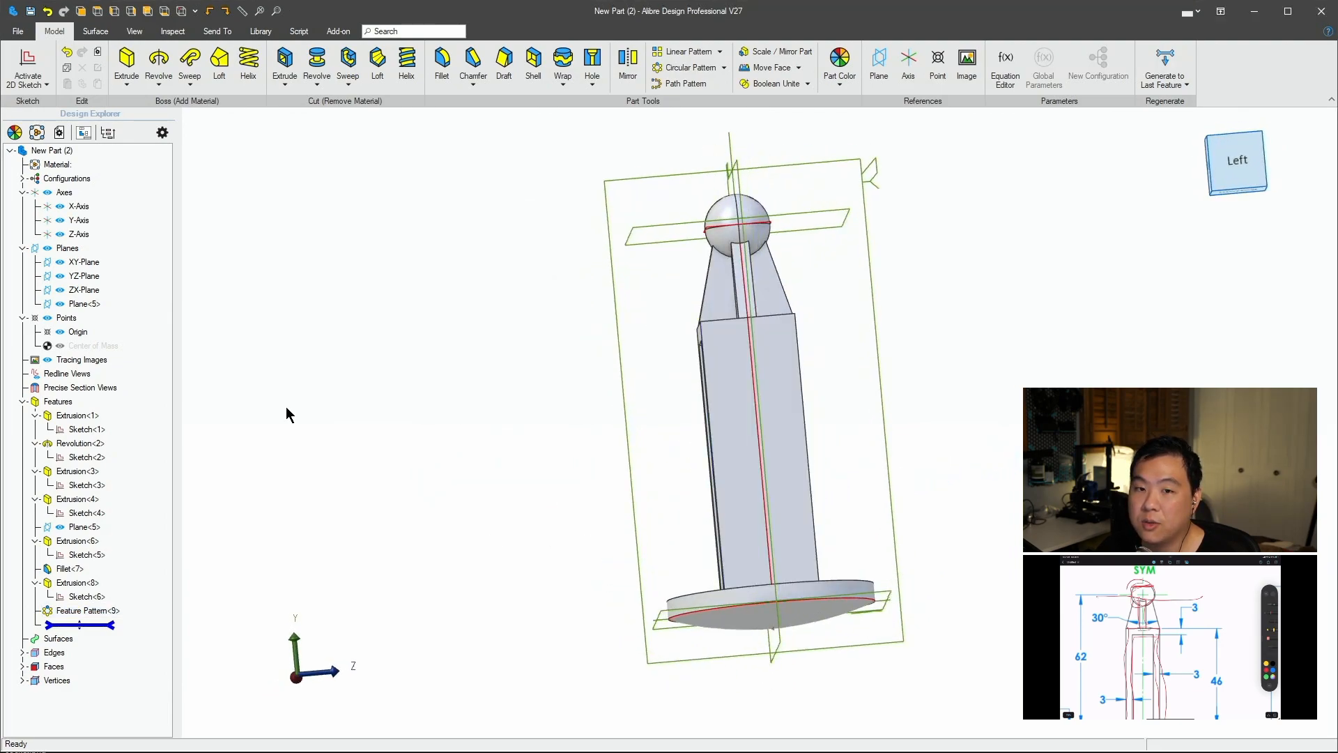
right_click(60, 165)
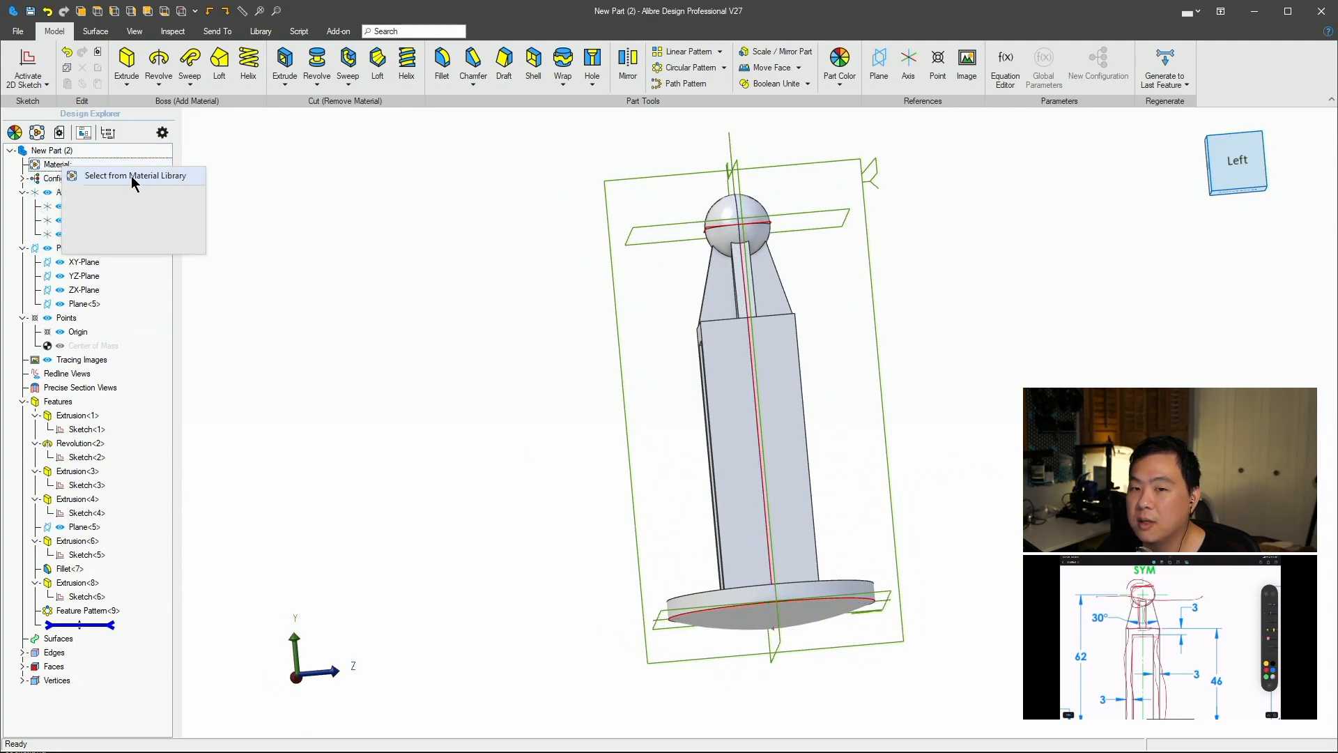
left_click(155, 184)
left_click(353, 229)
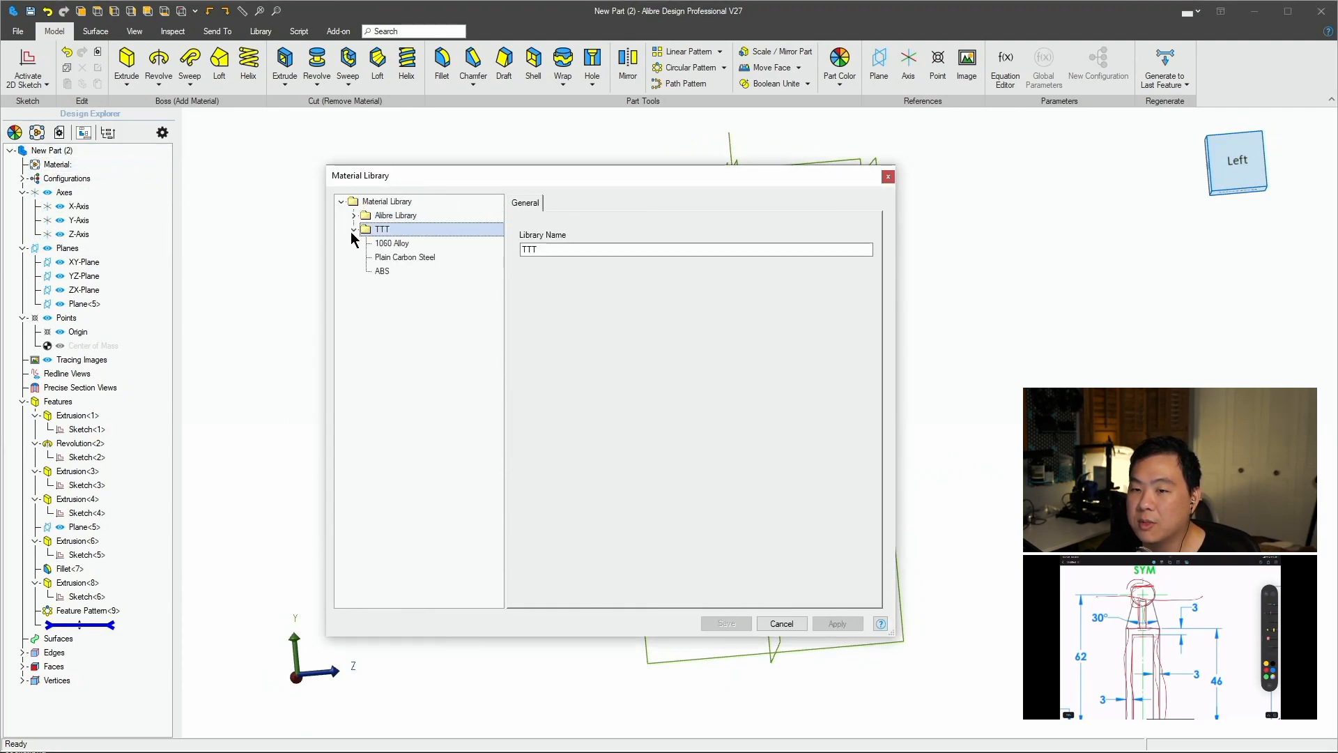
left_click(380, 271)
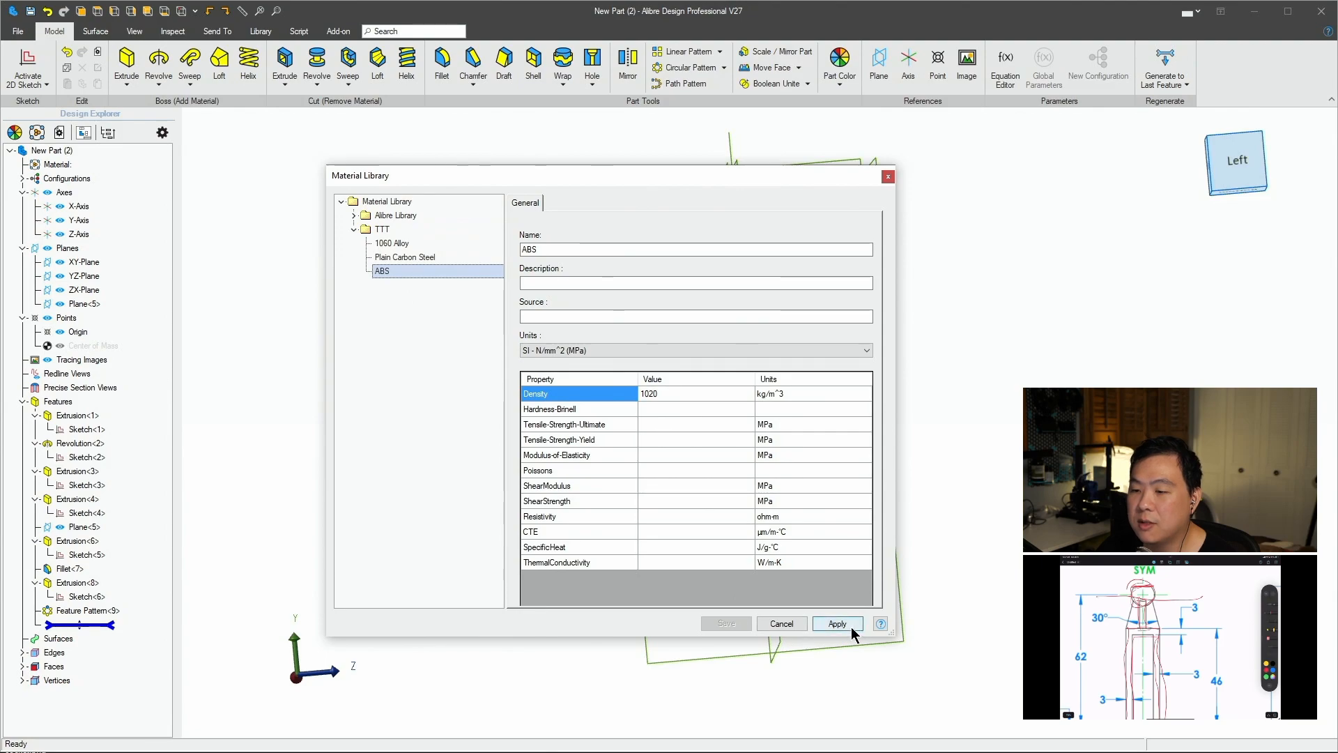
left_click(838, 624)
Calculate the part's physical properties to check its mass, and close the results.
left_click(151, 37)
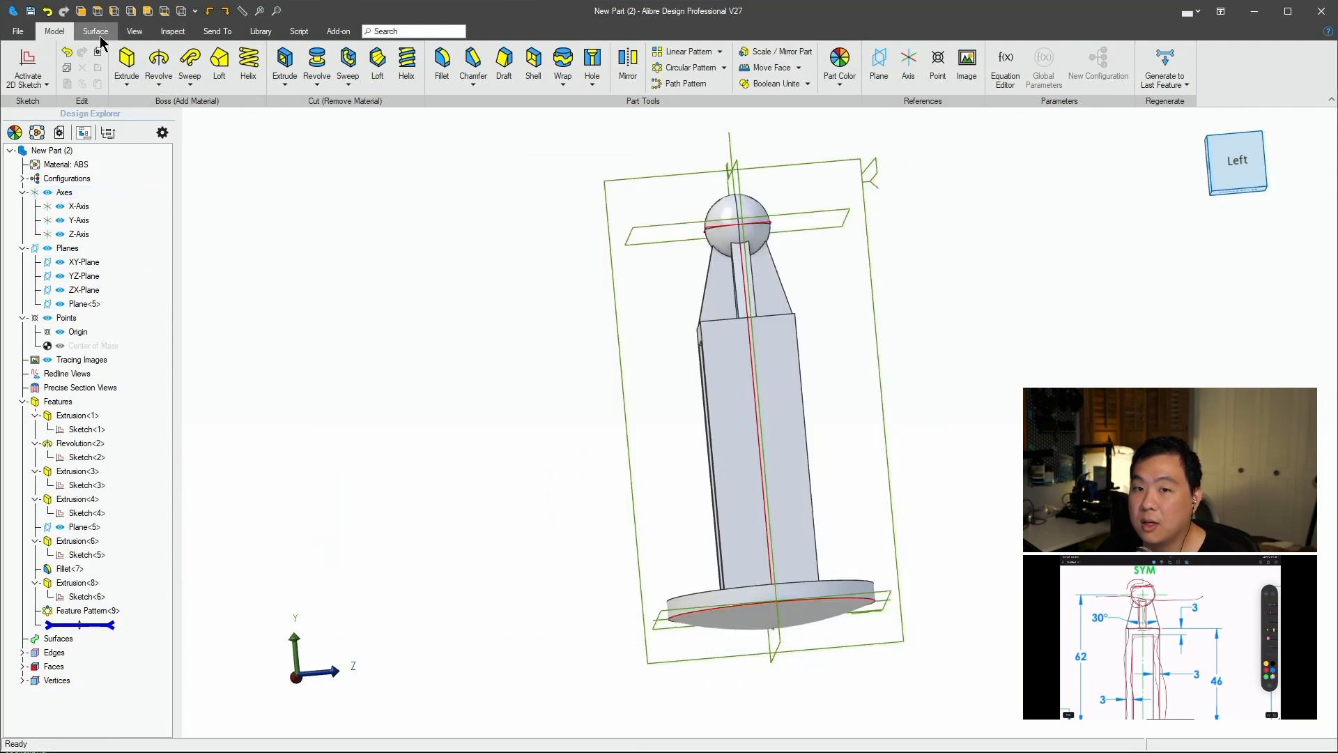
left_click(57, 66)
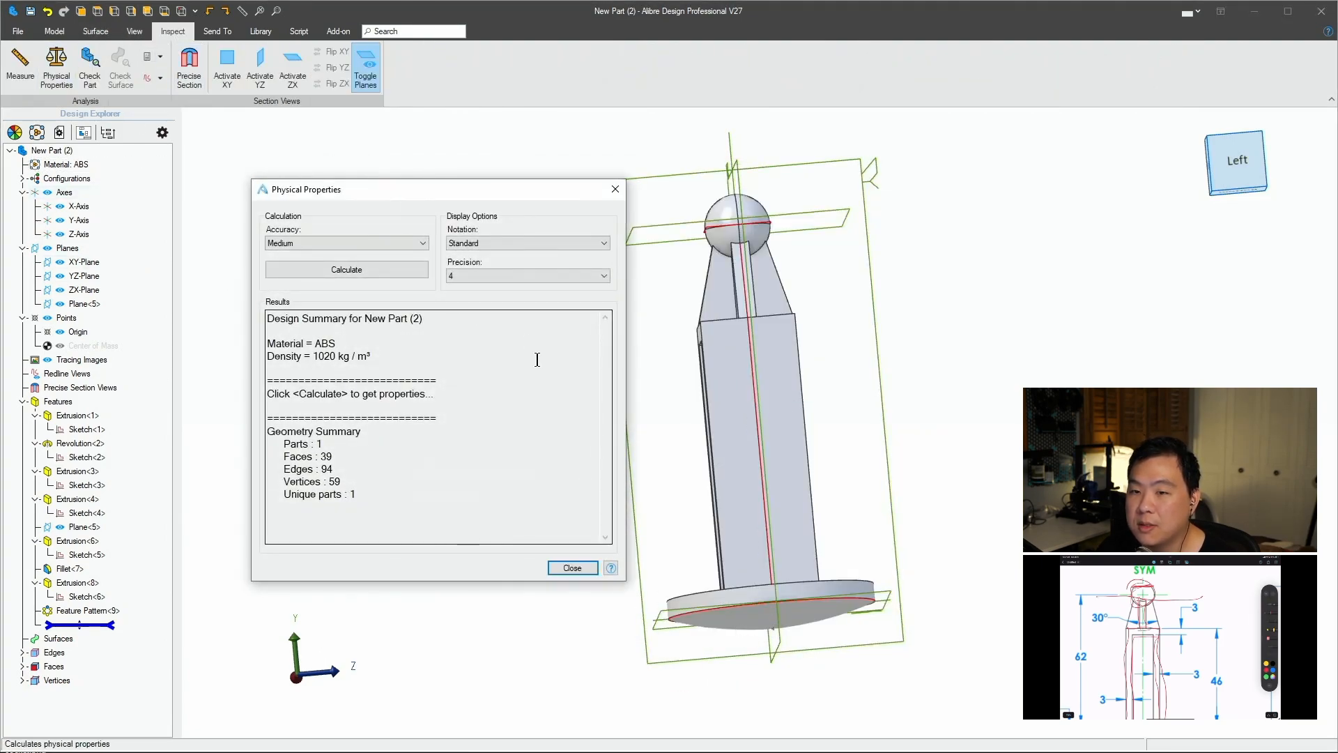
left_click(389, 270)
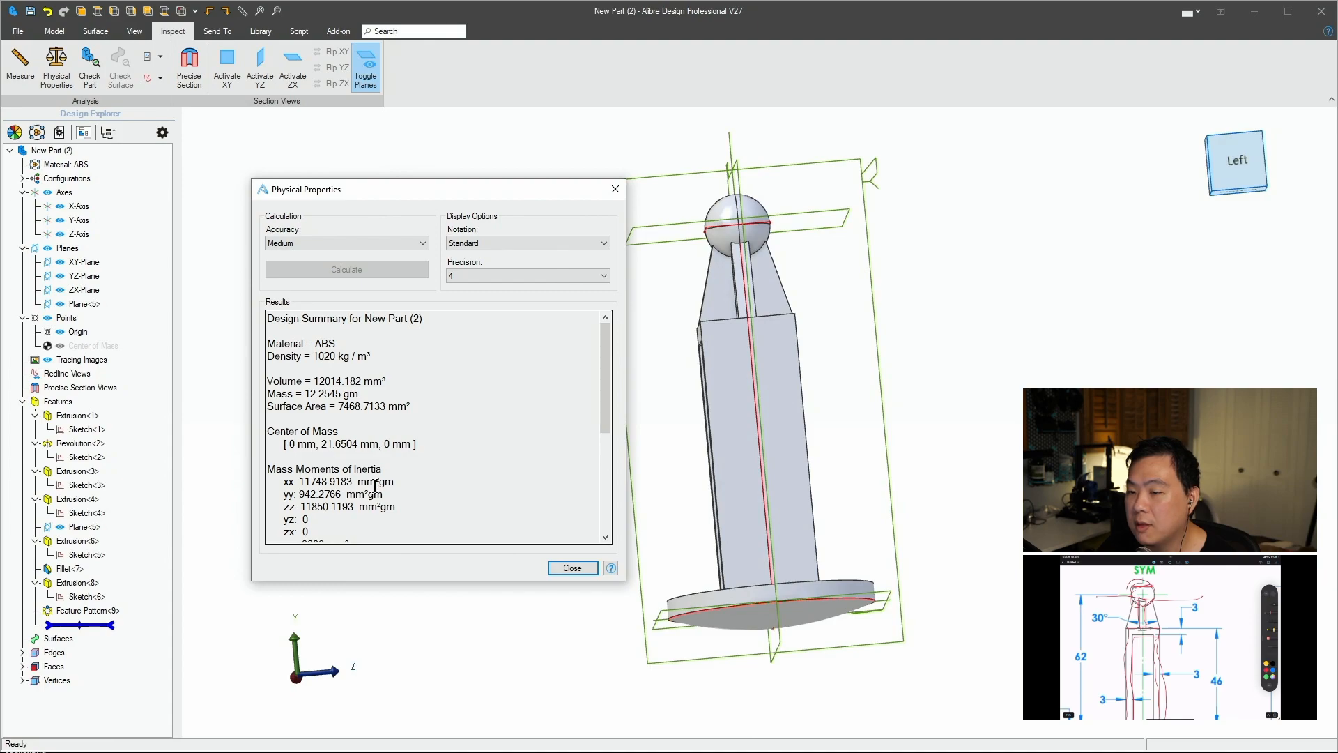
middle_click_drag(953, 492, 1074, 487)
left_click(579, 566)
middle_click_drag(990, 328, 775, 291)
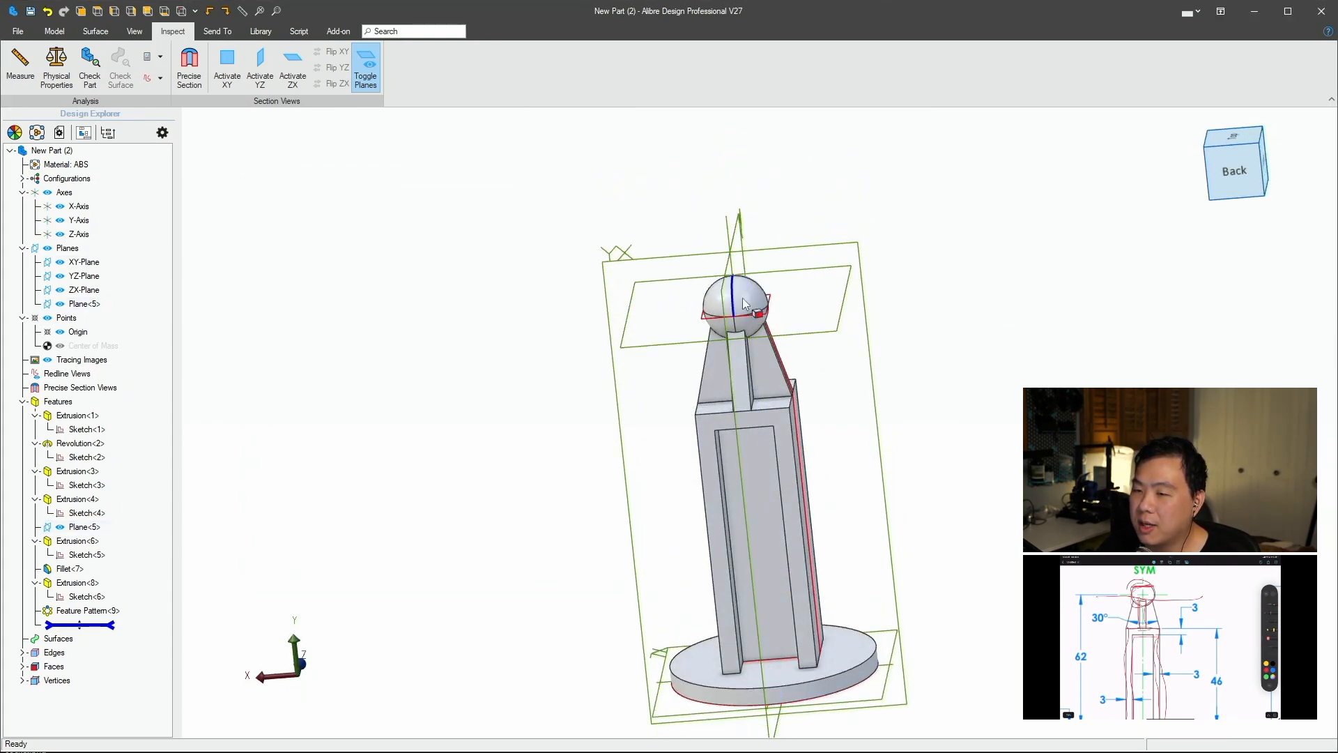
middle_click_drag(952, 377, 886, 432)
middle_click_drag(835, 346, 871, 369)
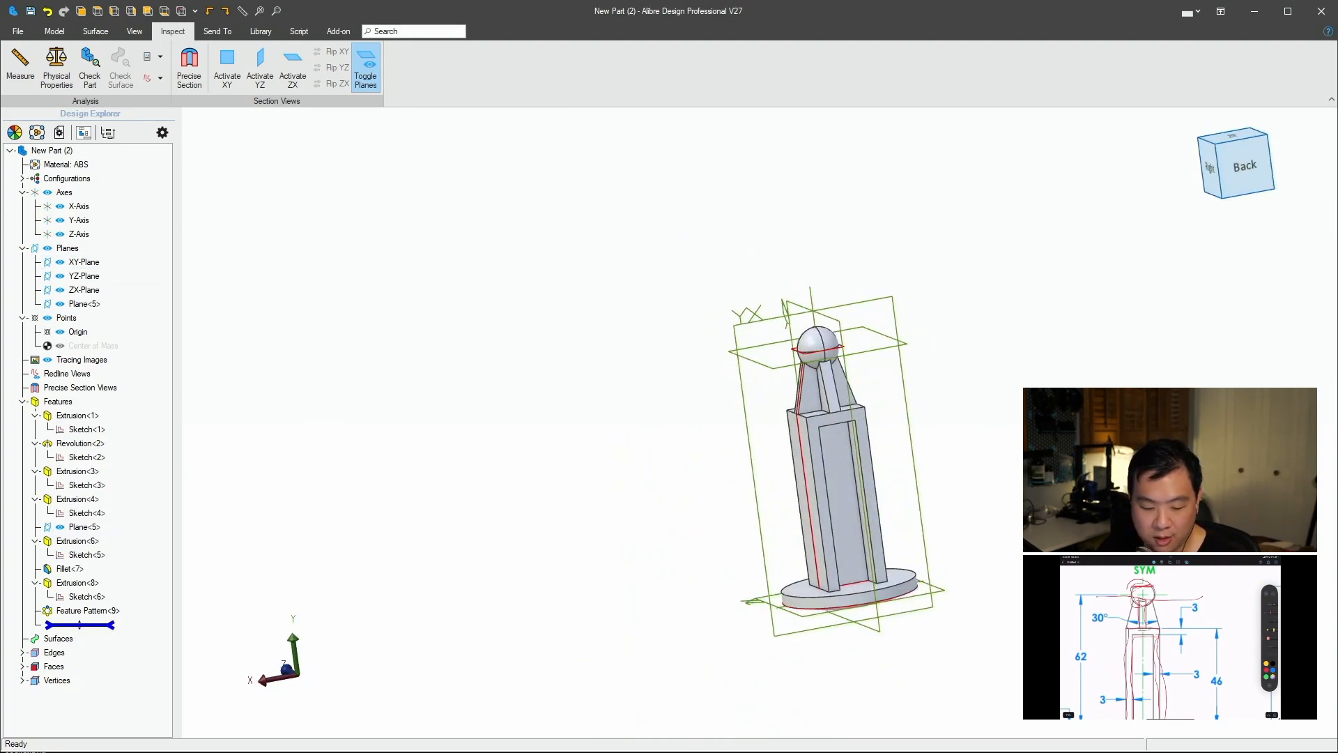
middle_click_drag(971, 432, 836, 352)
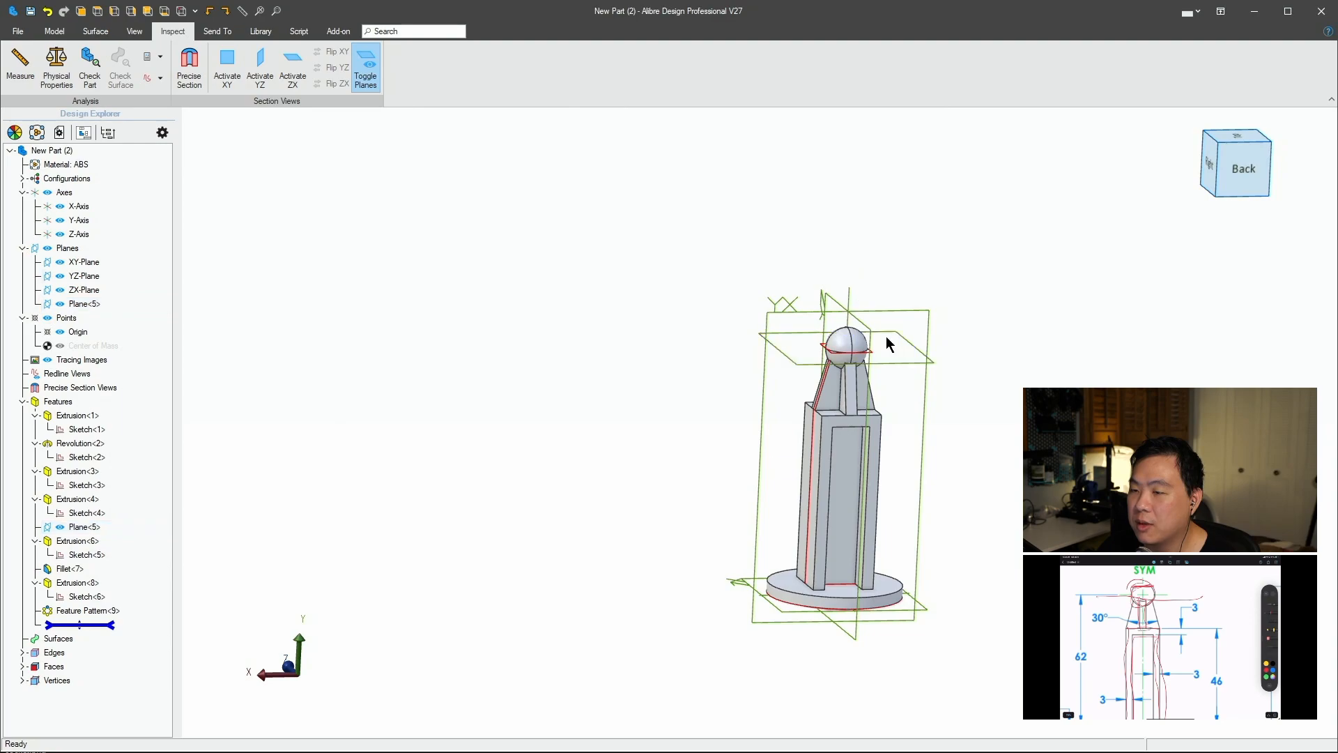
middle_click_drag(895, 253, 1026, 384)
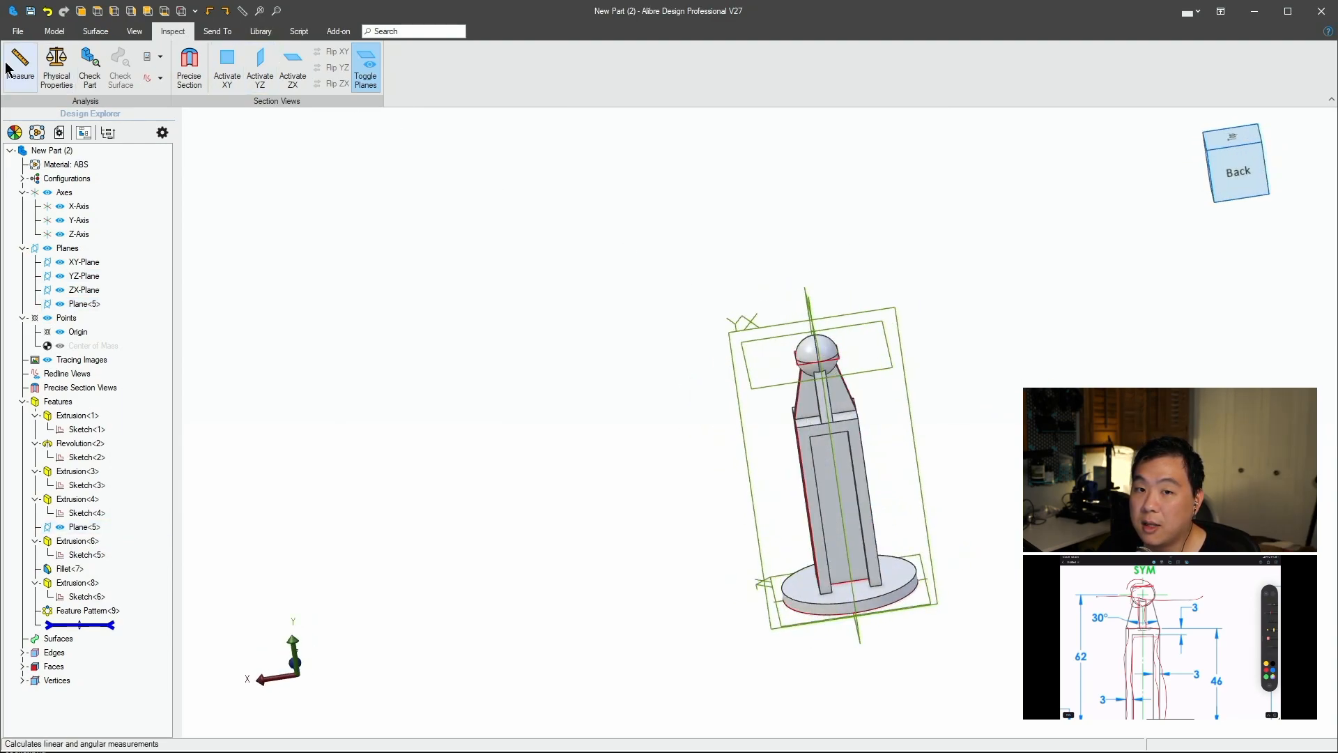
Insert a reference plane offset 72-6 mm from the upper face of the base disc, on the ball head side.
left_click(54, 30)
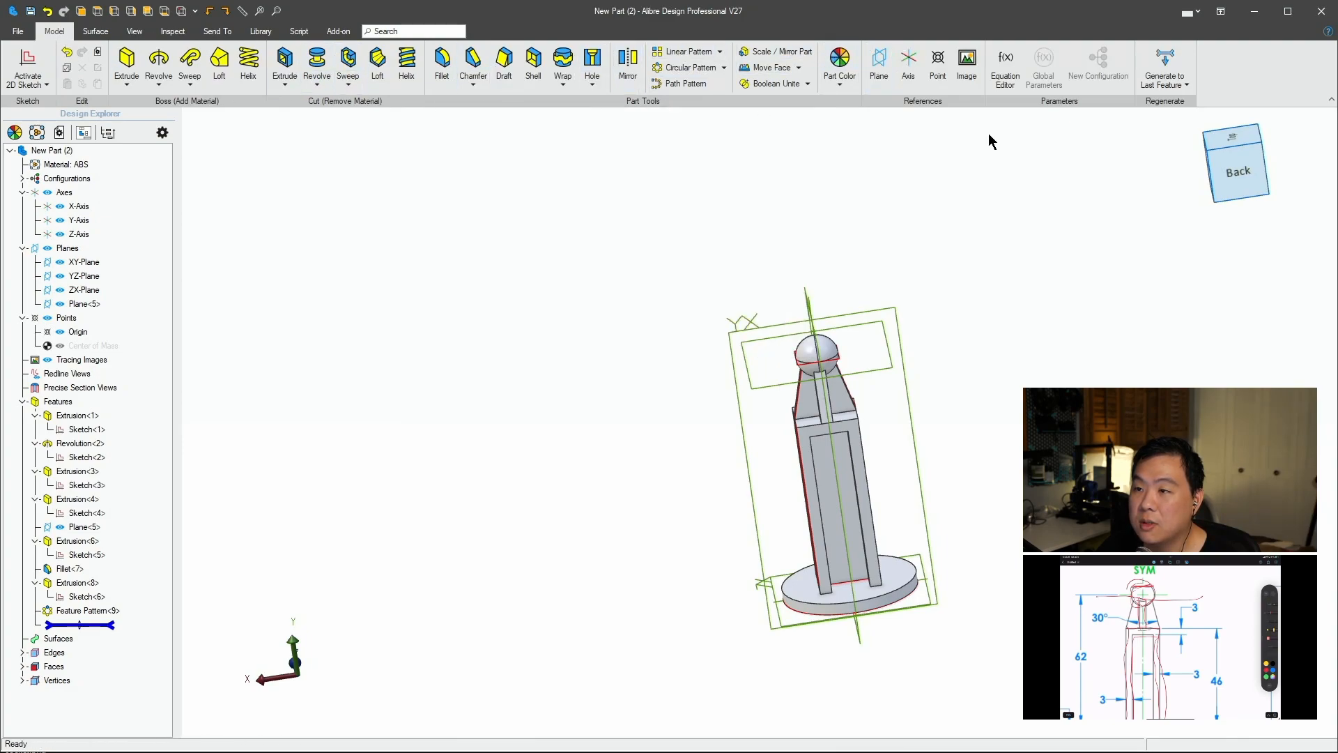
left_click(879, 65)
middle_click_drag(1039, 248, 1007, 335)
left_click(906, 555)
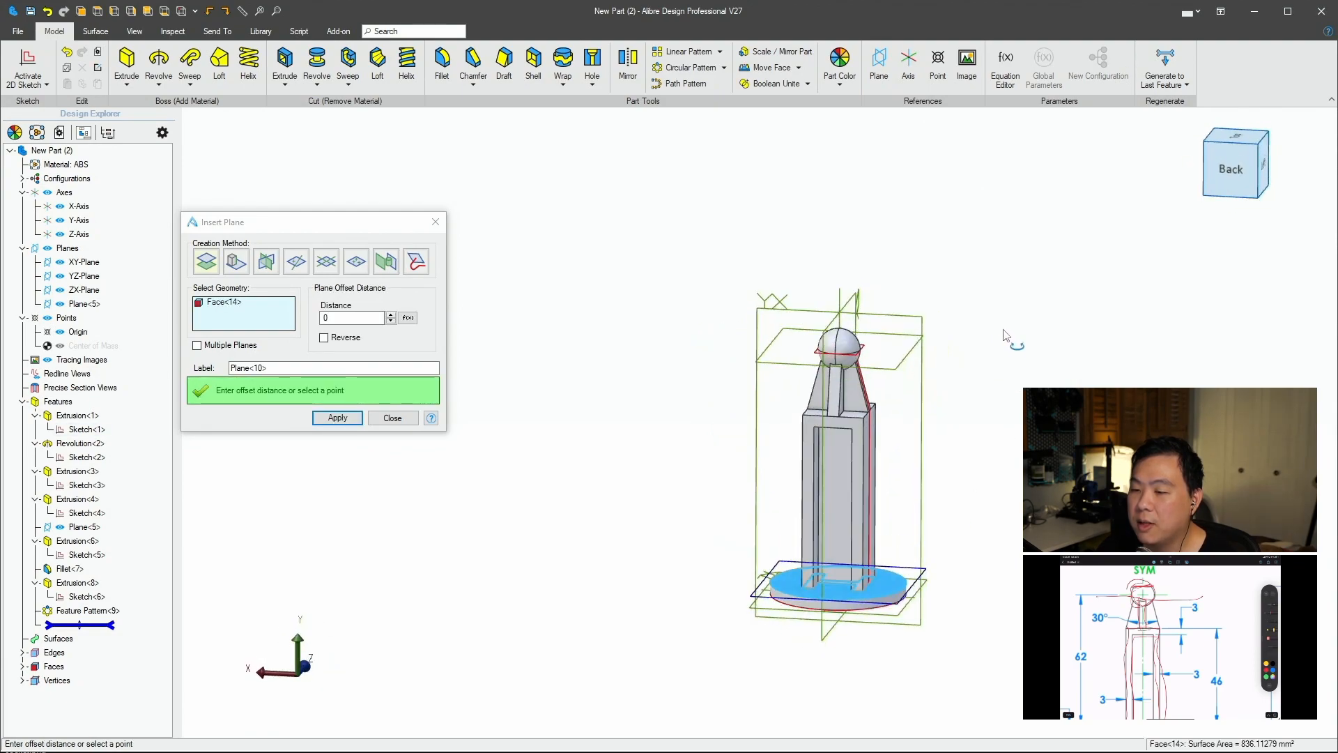
middle_click_drag(993, 520, 1000, 500)
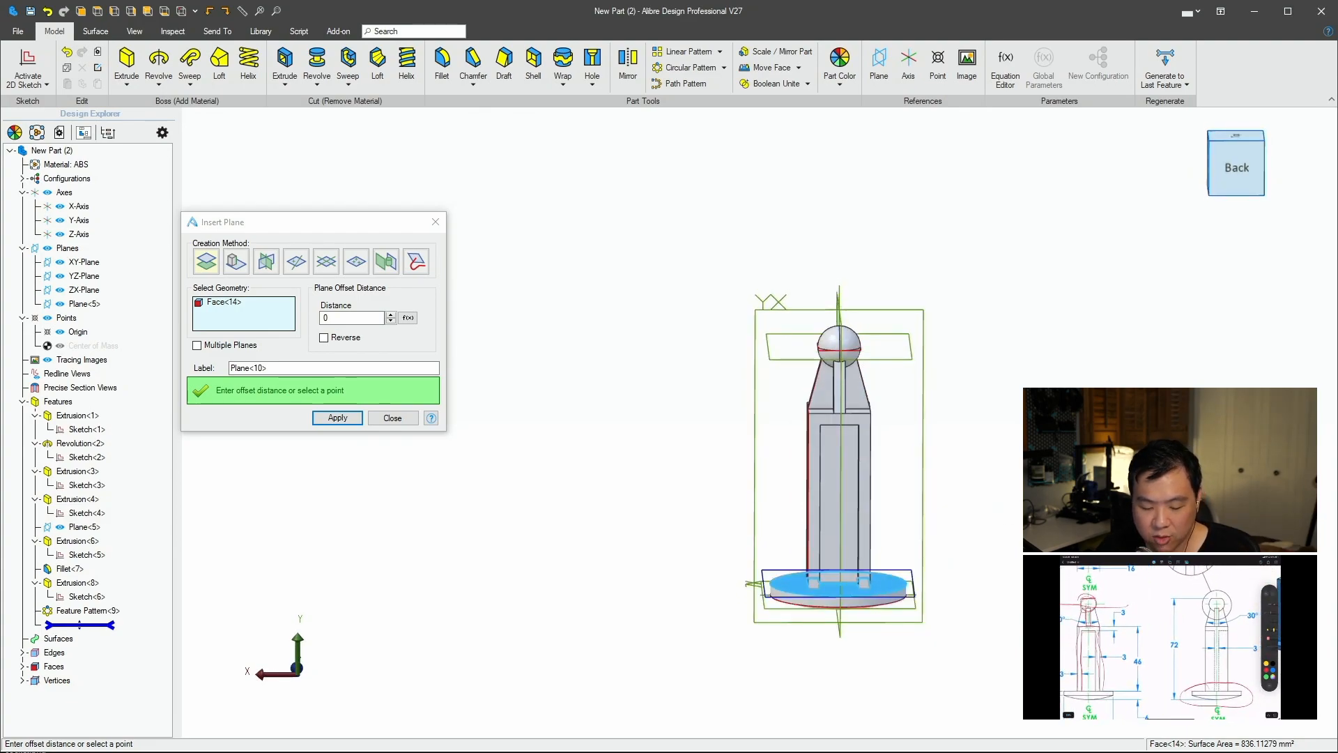
middle_click_drag(973, 567, 962, 561)
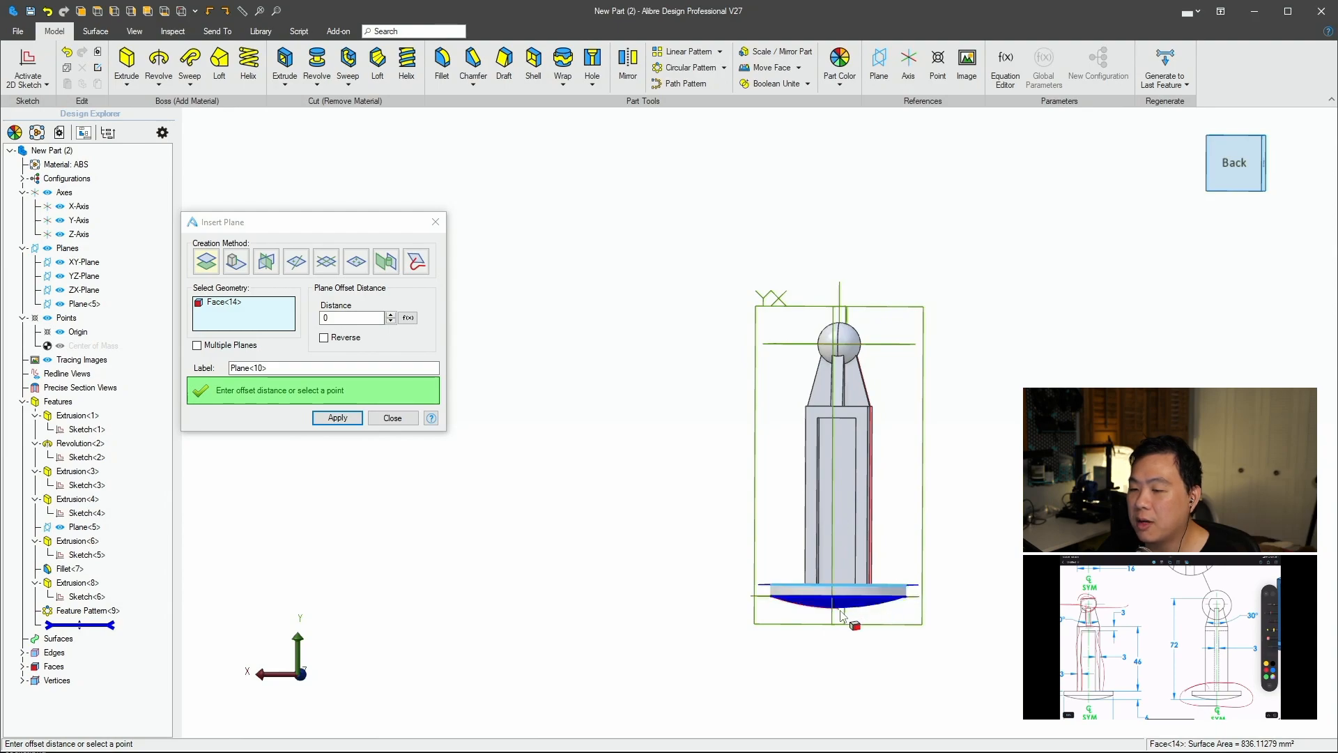
middle_click_drag(1007, 555, 1015, 575)
left_click(339, 314)
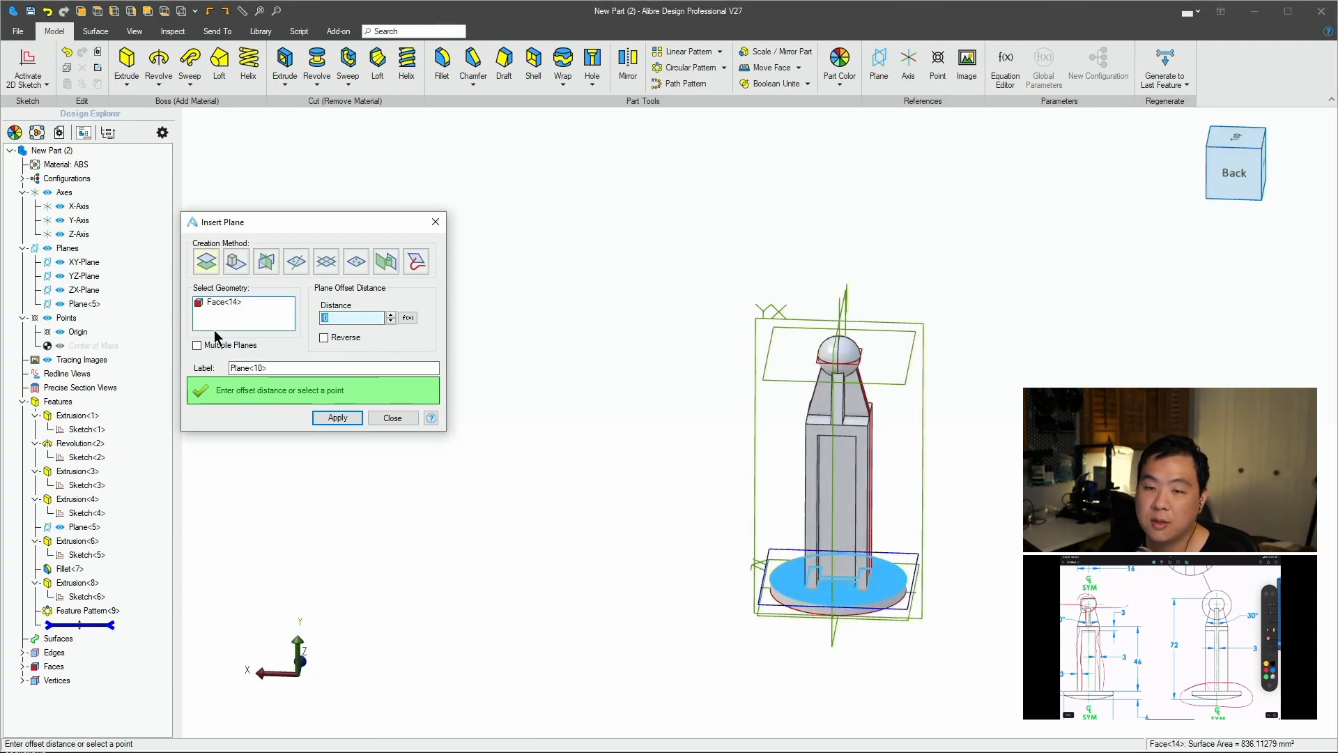
type("72-6")
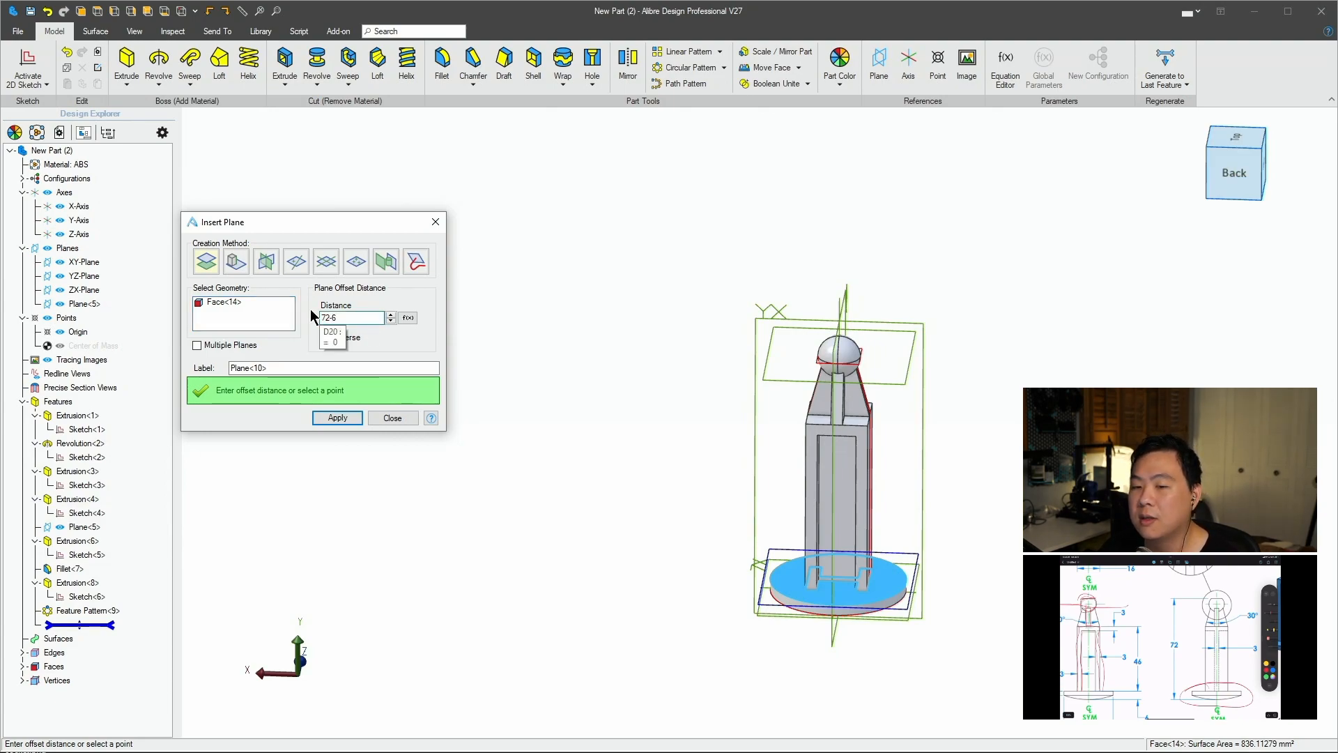
left_click(337, 418)
middle_click_drag(1014, 361, 1055, 291)
middle_click_drag(954, 325, 934, 357)
left_click(395, 417)
Start a sketch on the new offset plane, project the square from Sketch<5> into it as sketch figures, and finish the sketch.
scroll(905, 370, "up", 4)
key("s")
left_click(829, 485)
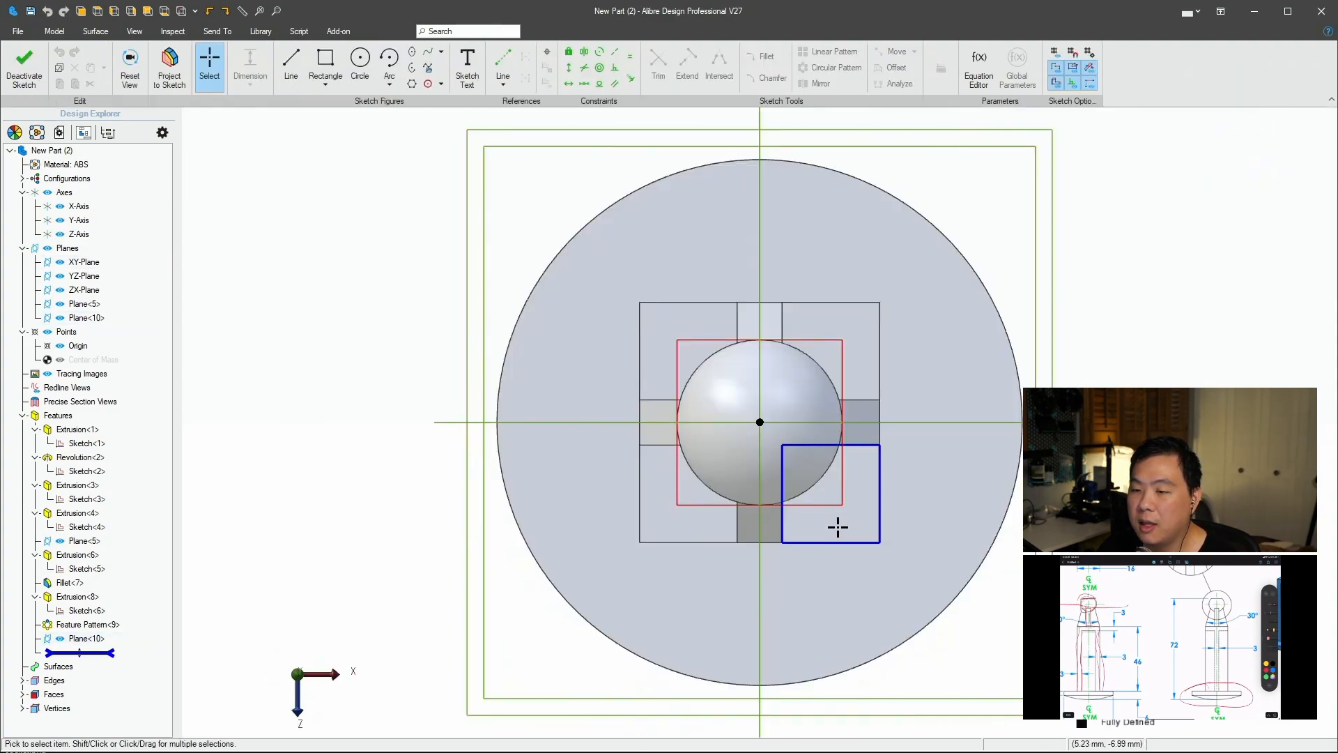
key("p")
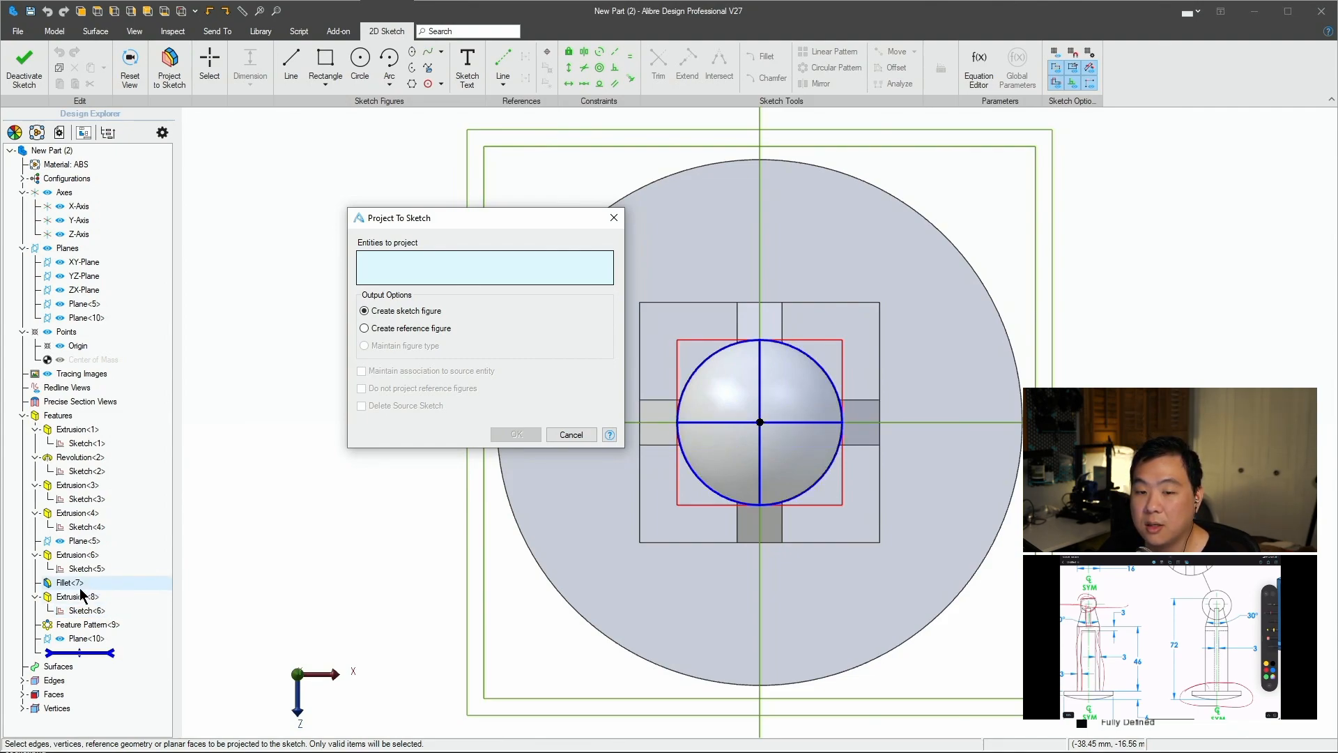
left_click(89, 569)
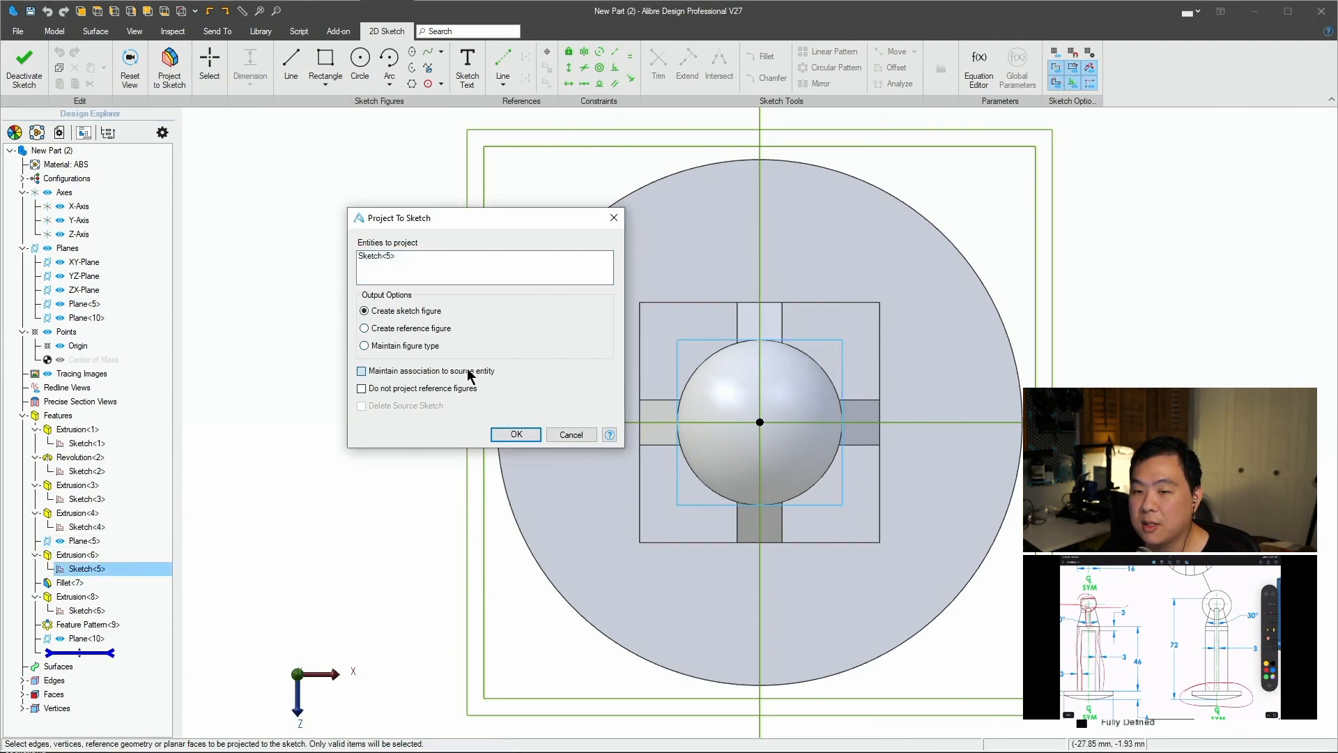
left_click(516, 434)
right_click_drag(1114, 368, 1127, 359)
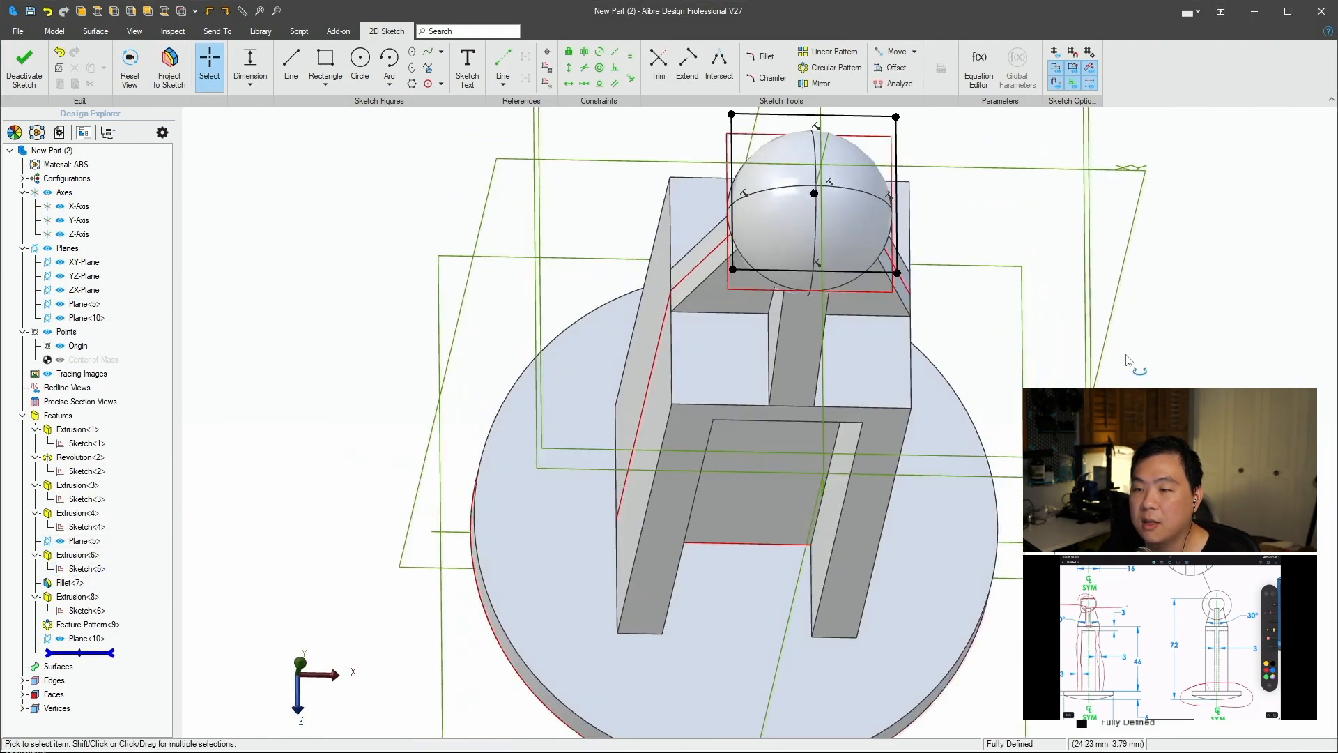
left_click(24, 68)
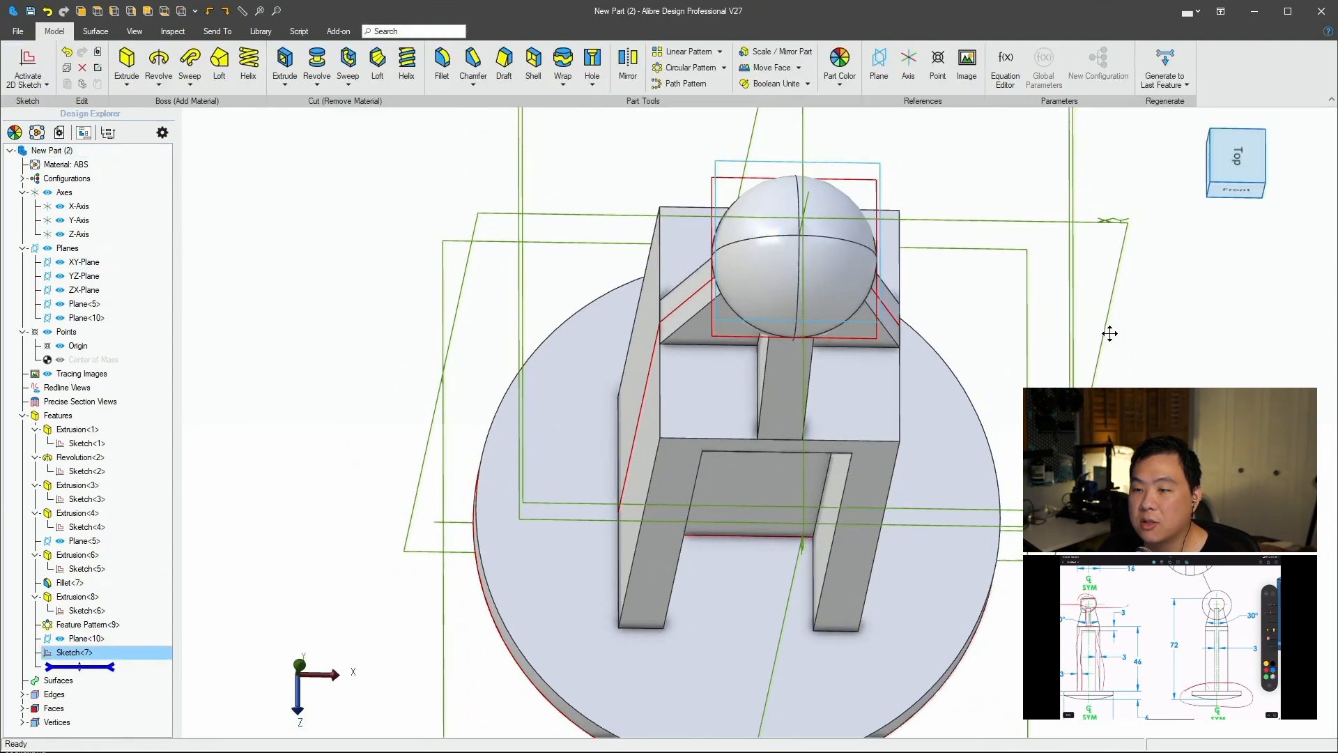
Extrude-cut the projected square To Depth 11 mm, directed away from the base, to trim the ball head's tip flat.
right_click_drag(1109, 334, 1025, 460)
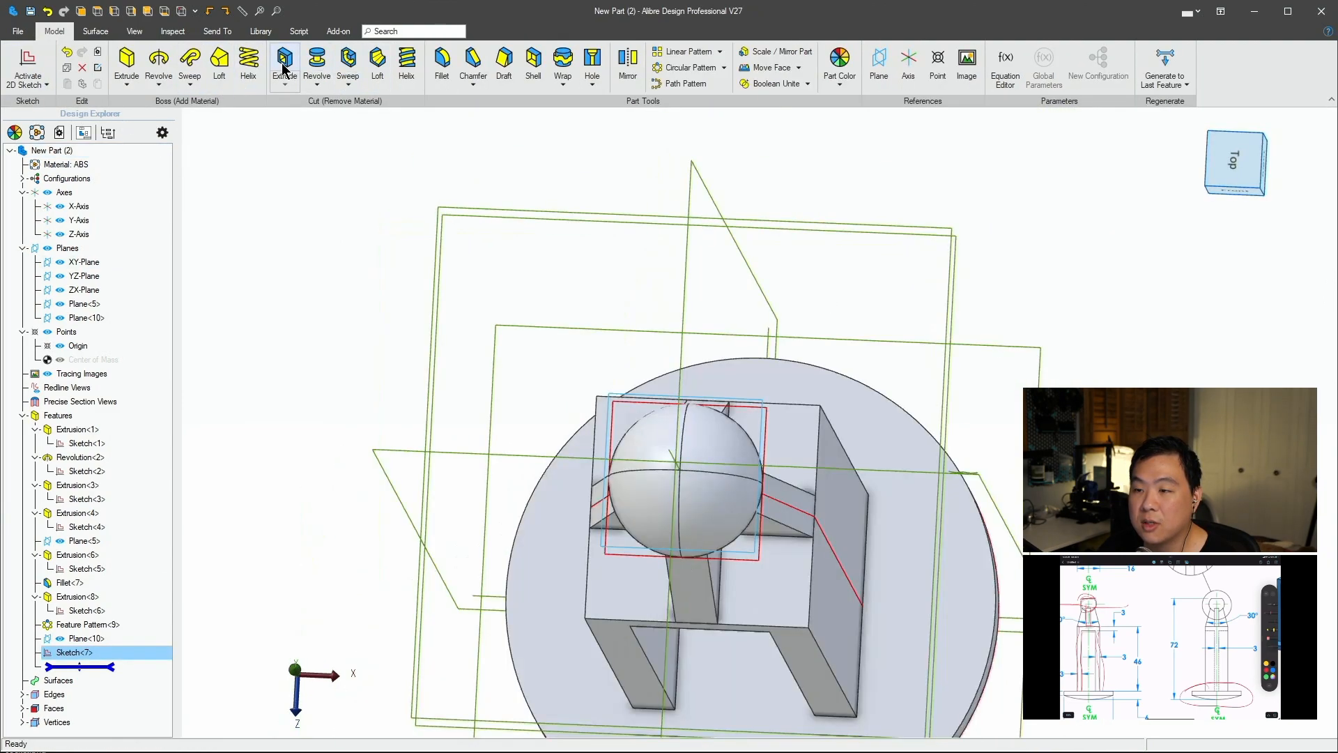
left_click(284, 67)
right_click_drag(557, 488, 504, 546)
left_click(340, 385)
right_click_drag(697, 592, 891, 523)
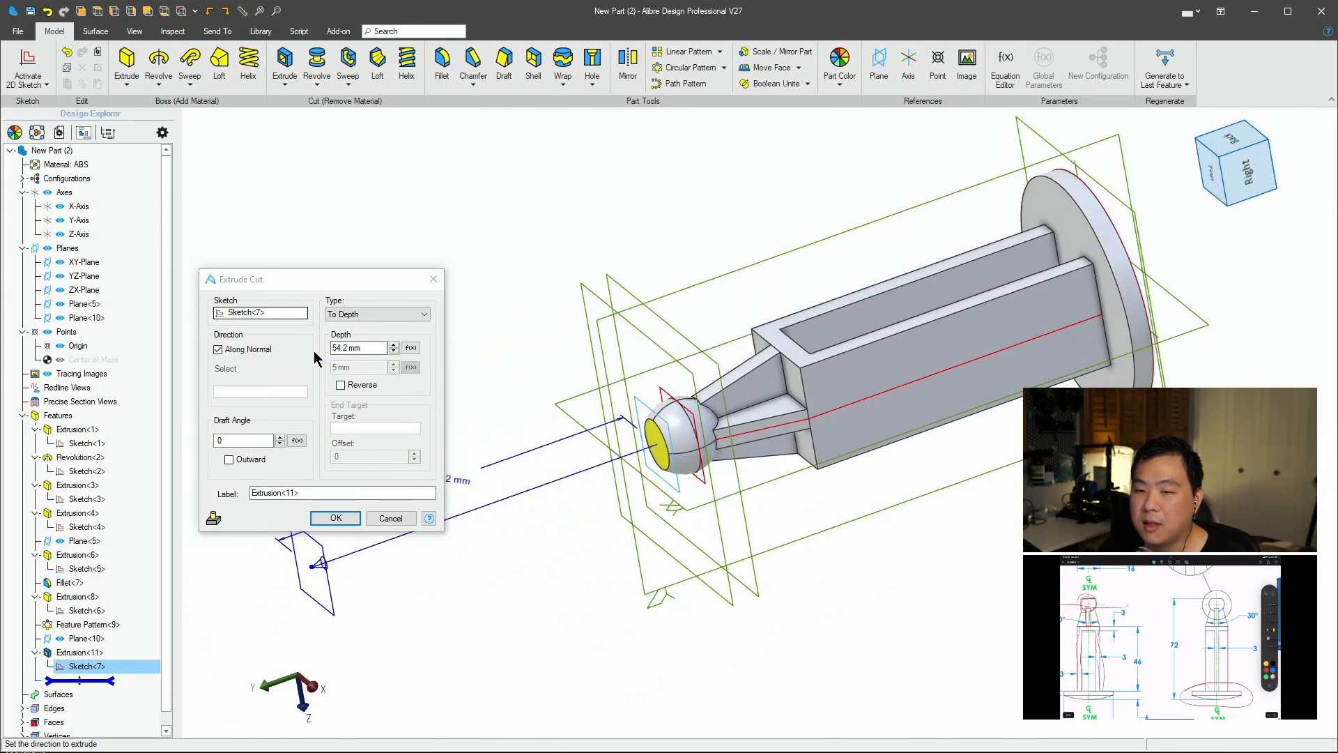
triple_click(367, 343)
type("11")
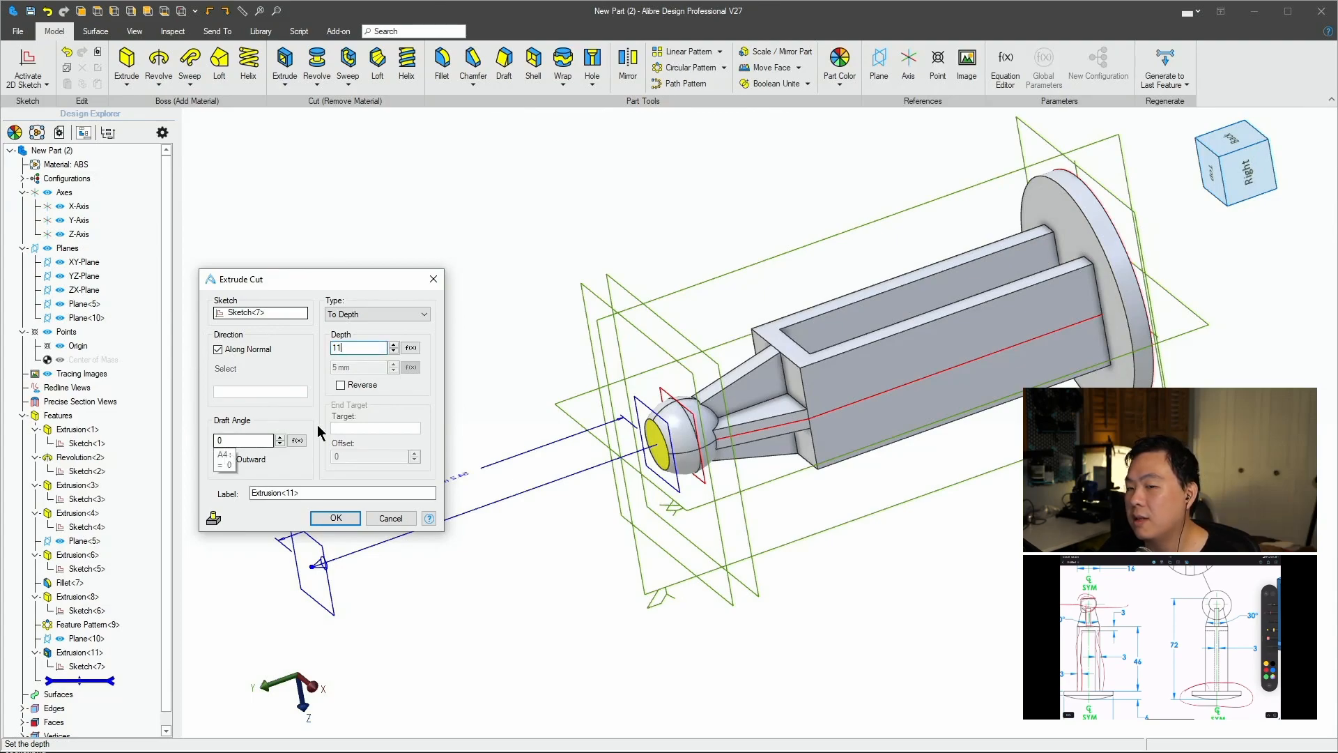
left_click(343, 492)
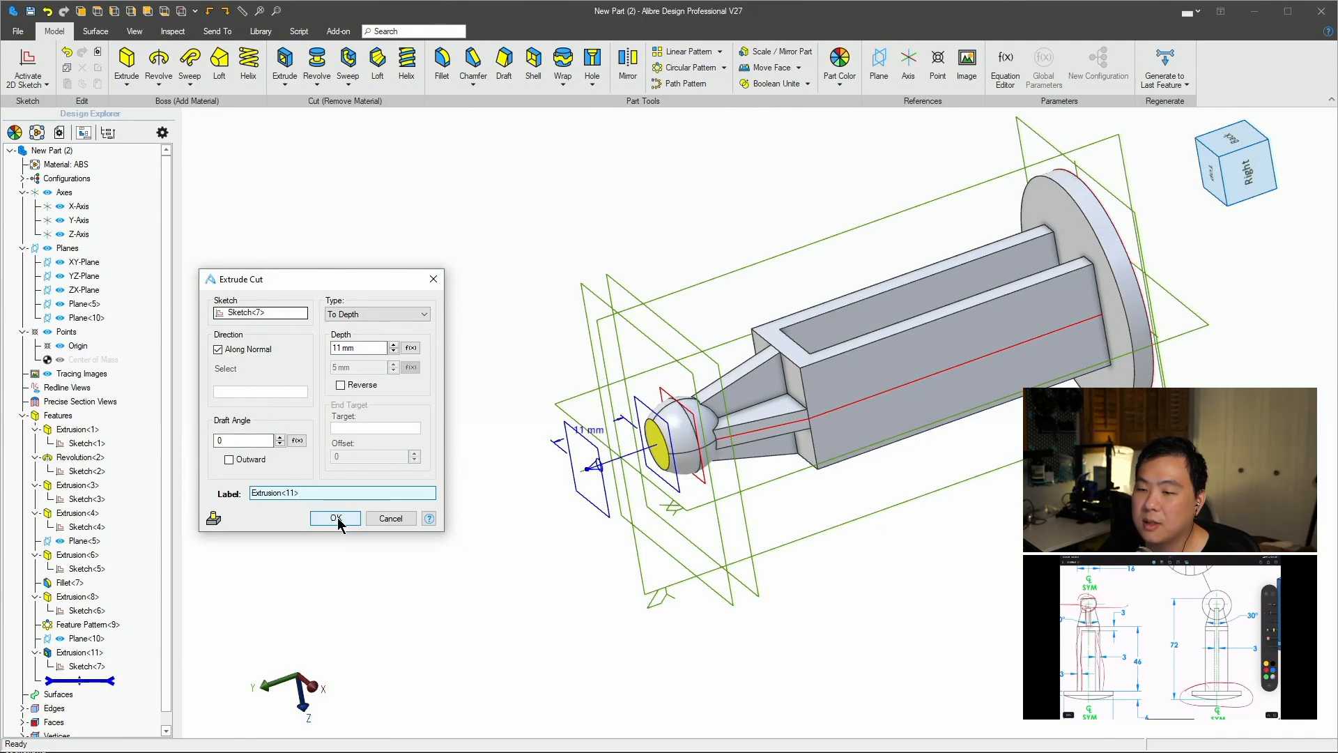
left_click(336, 518)
Calculate the trimmed part's physical properties at Medium accuracy and read its mass.
middle_click_drag(606, 579, 663, 450)
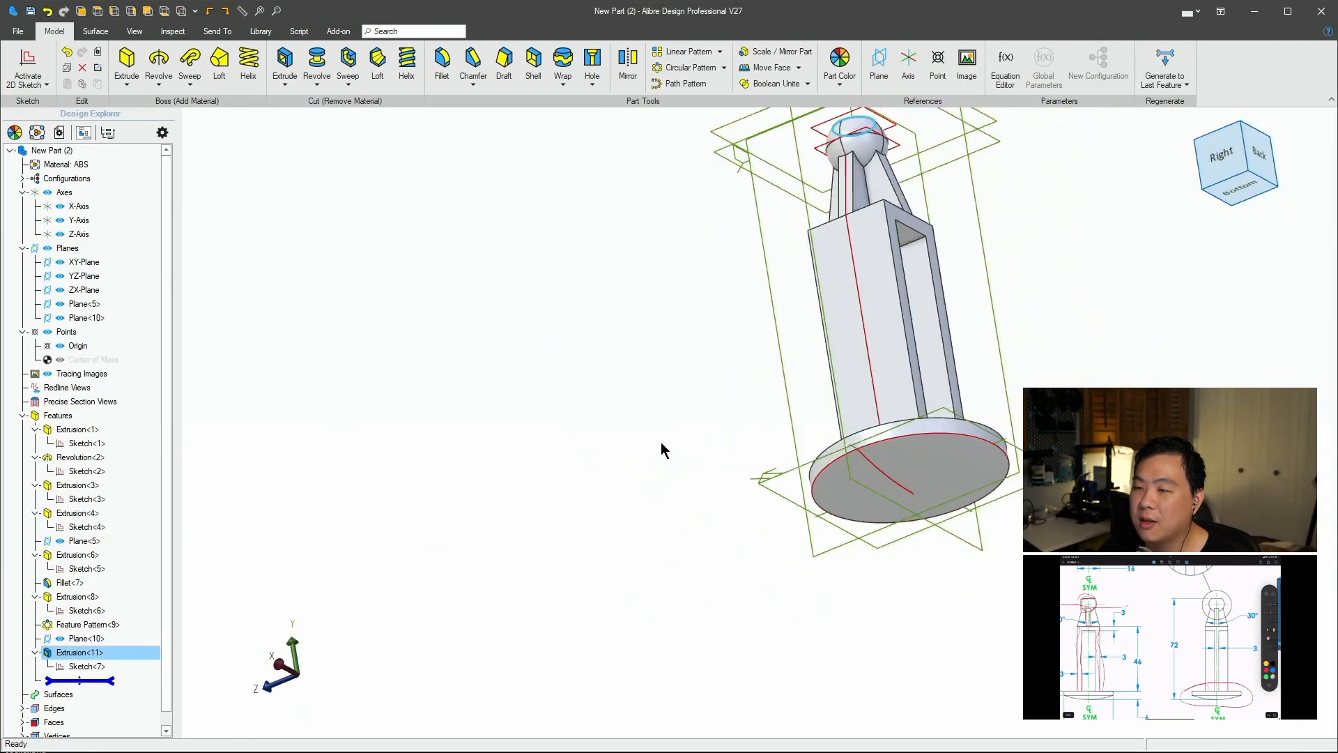
scroll(664, 450, "down", 2)
mouse_move(956, 396)
middle_mouse_down()
mouse_move(990, 363)
mouse_move(977, 344)
mouse_move(771, 463)
middle_mouse_up()
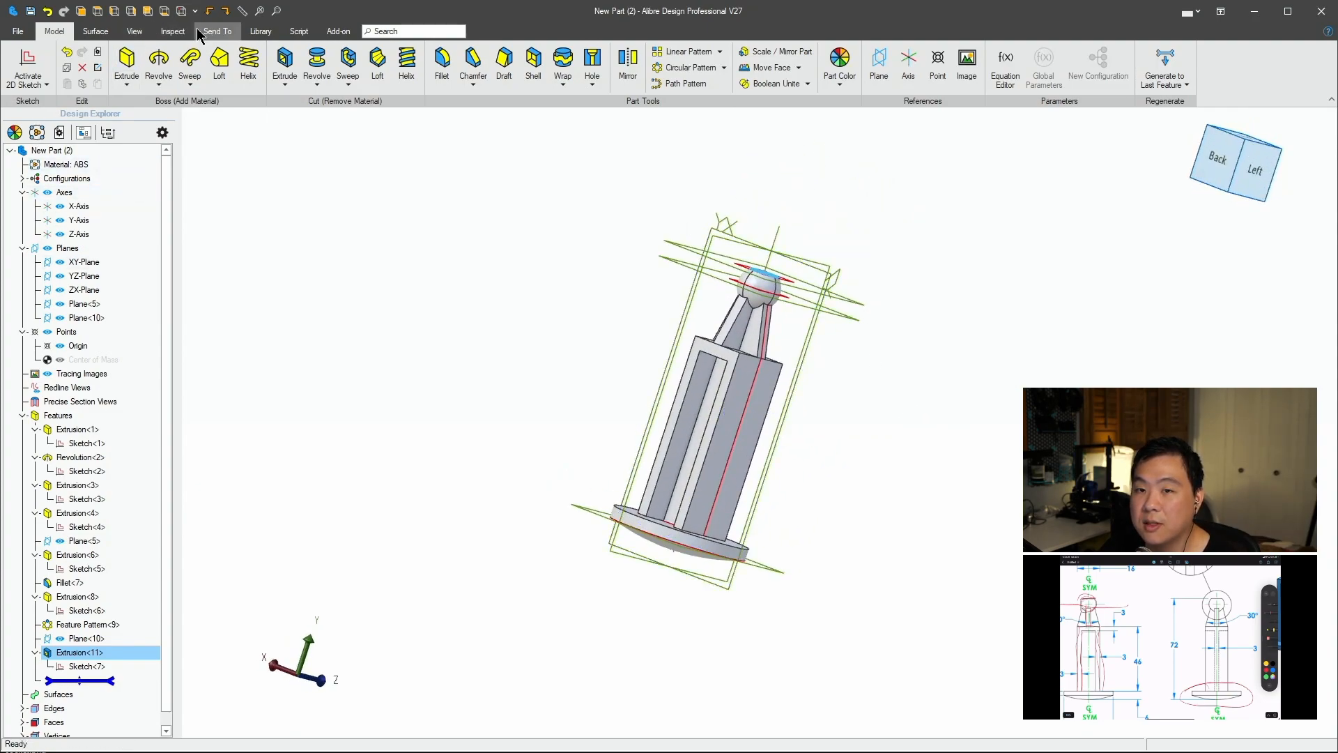
left_click(172, 31)
left_click(56, 63)
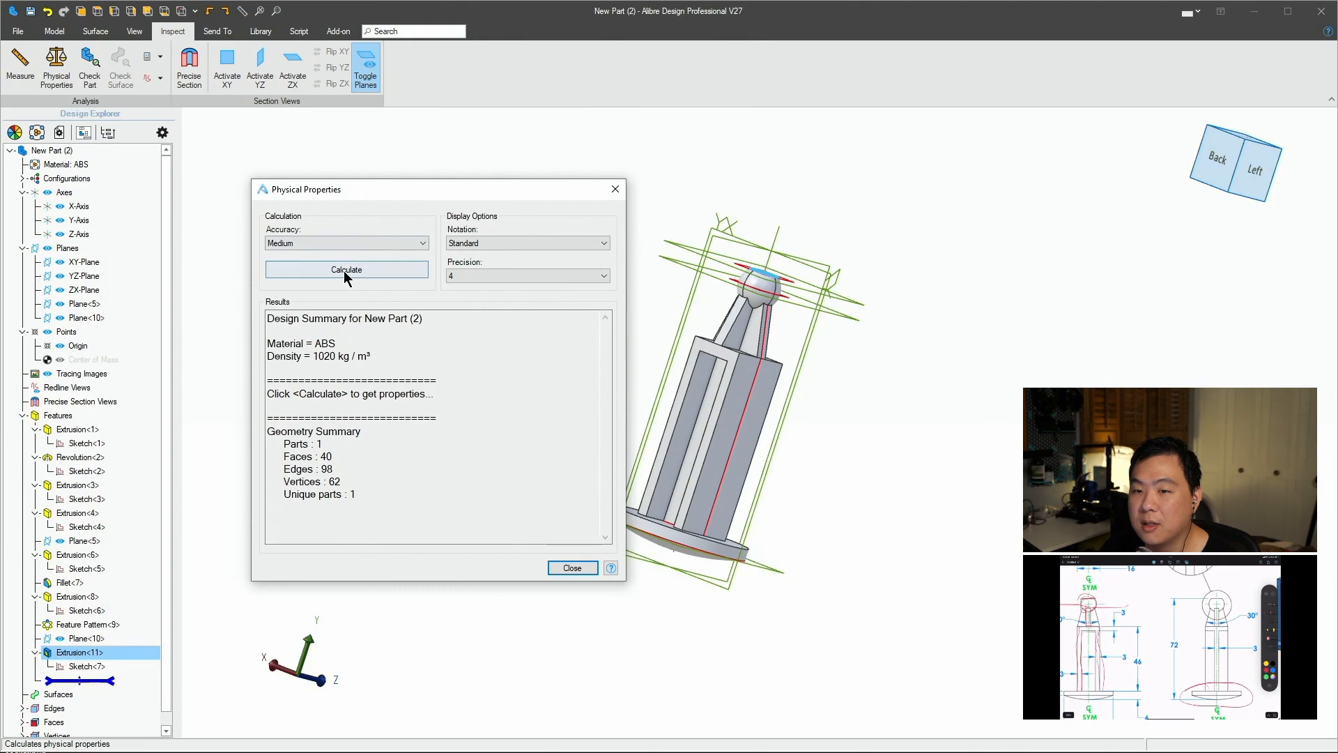
left_click(355, 269)
double_click(310, 395)
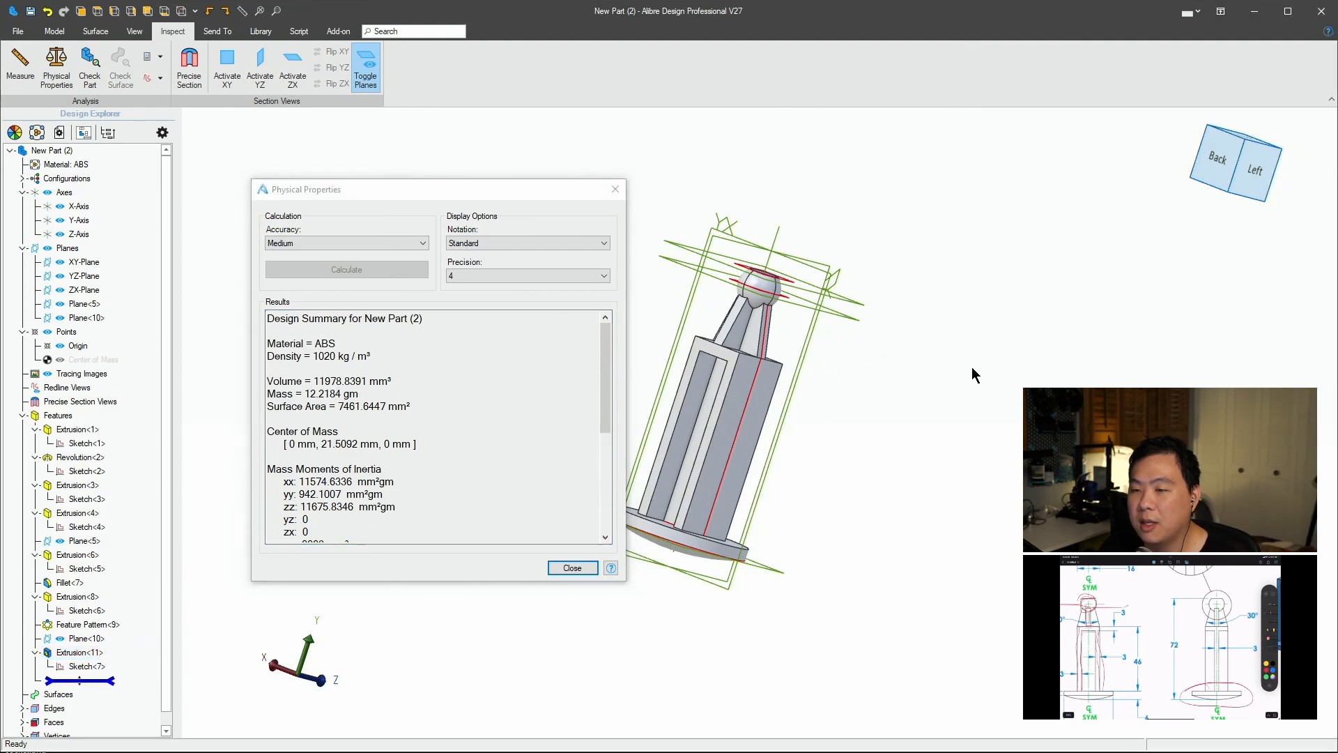
Switch to the Cover Plug challenge video in the browser, play the revealed answer, and return to Alibre Design to compare the mass.
key("alt+Tab")
key("alt+Tab")
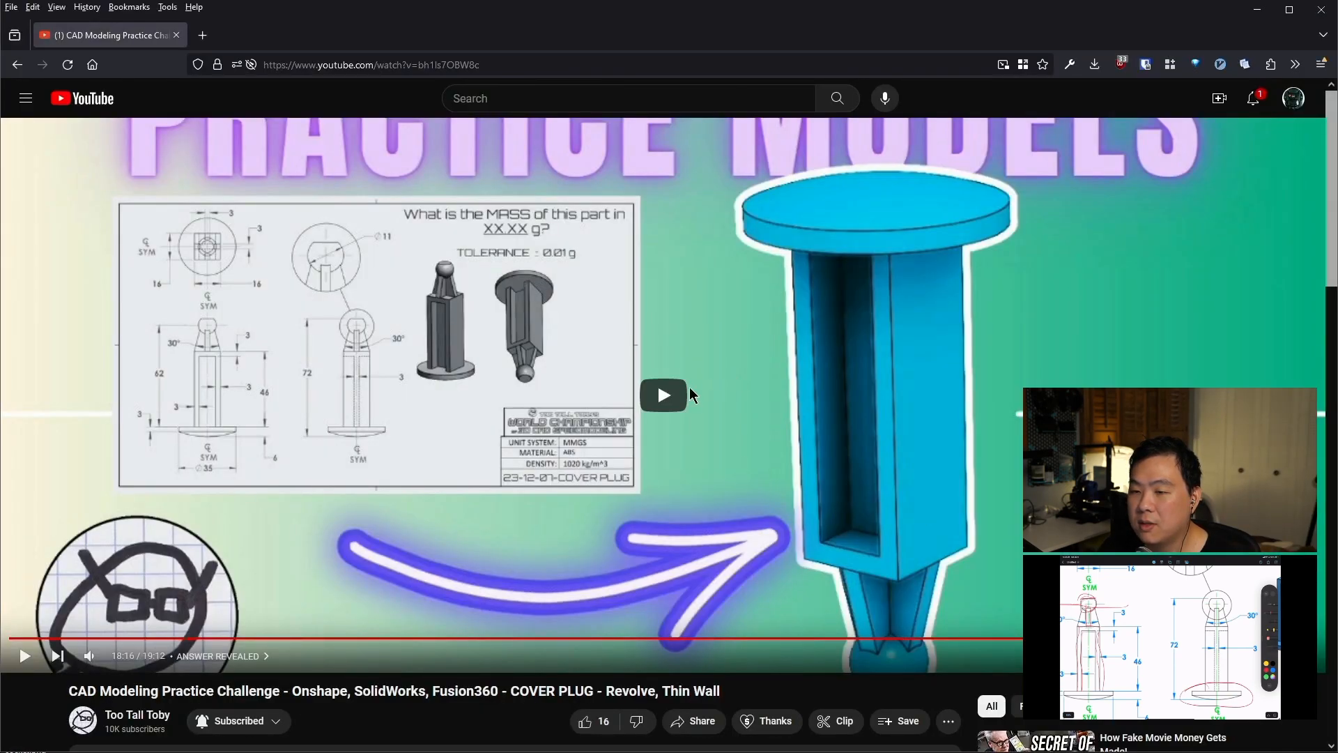
left_click(690, 392)
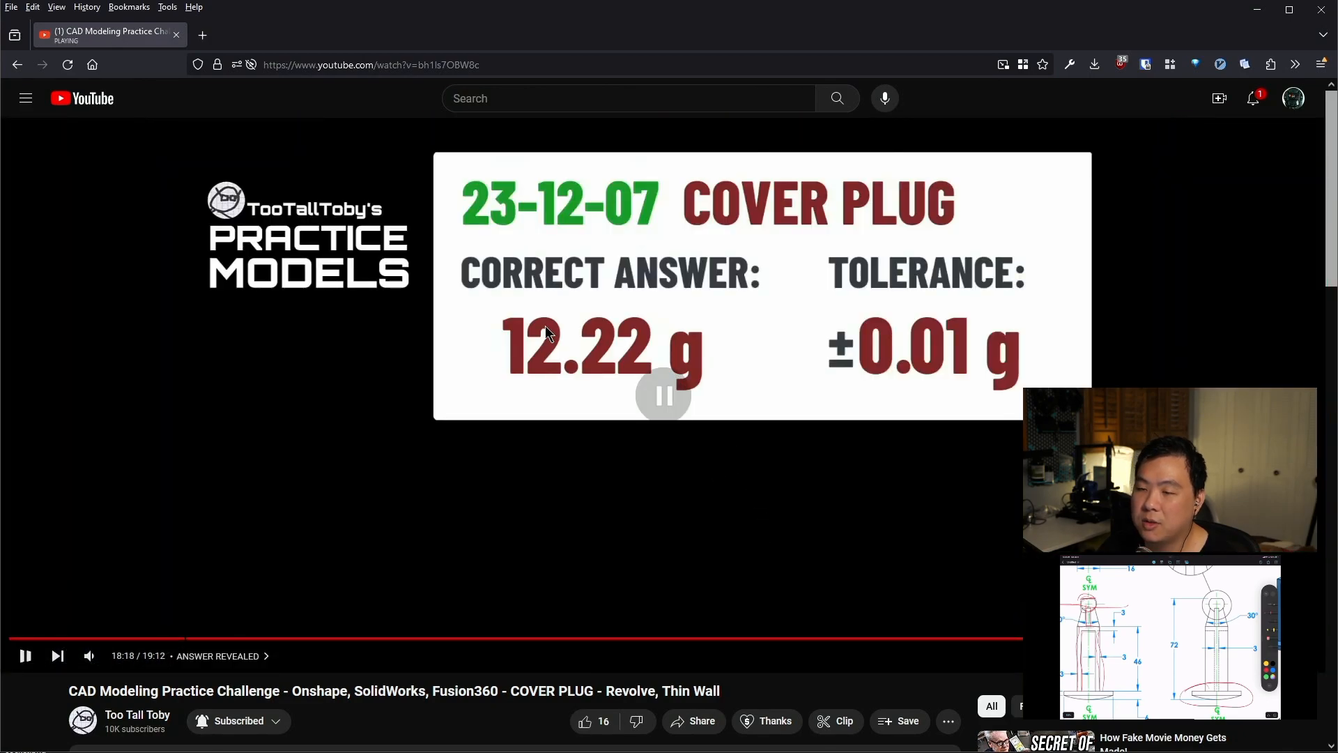
key("alt+Tab")
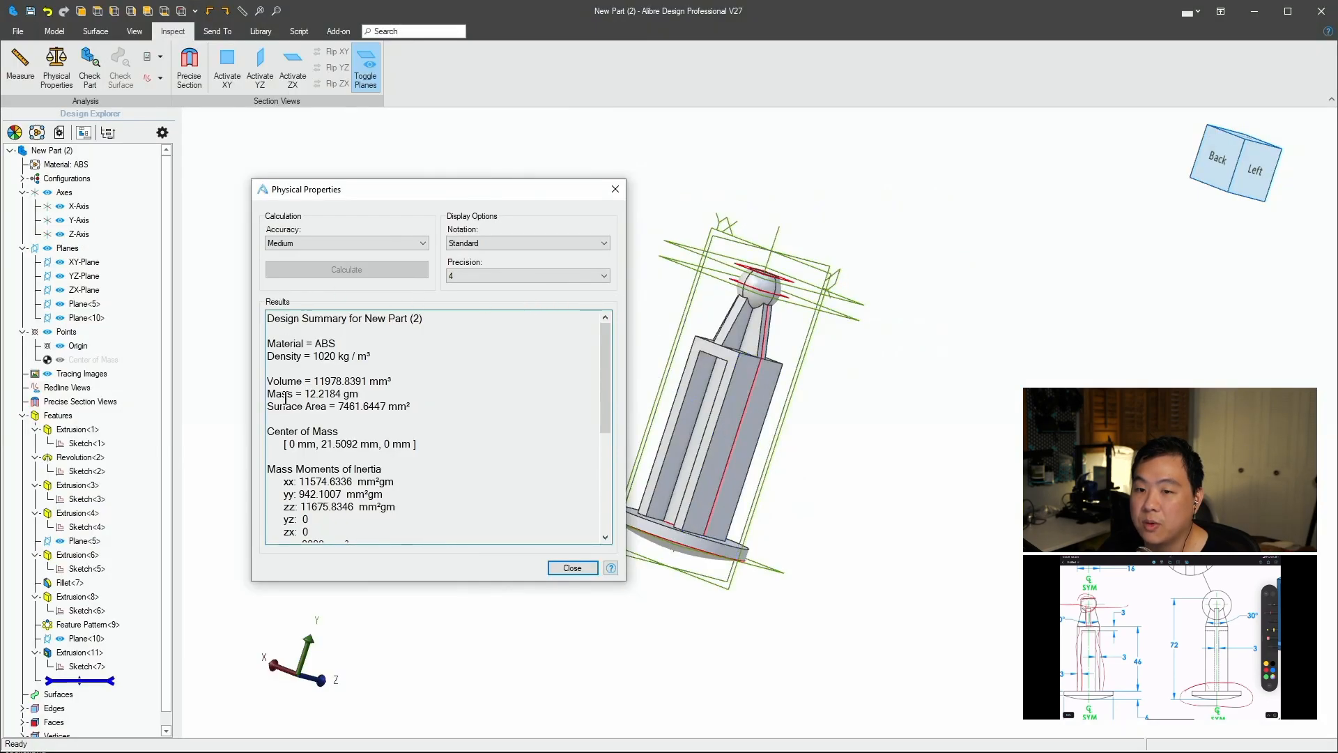